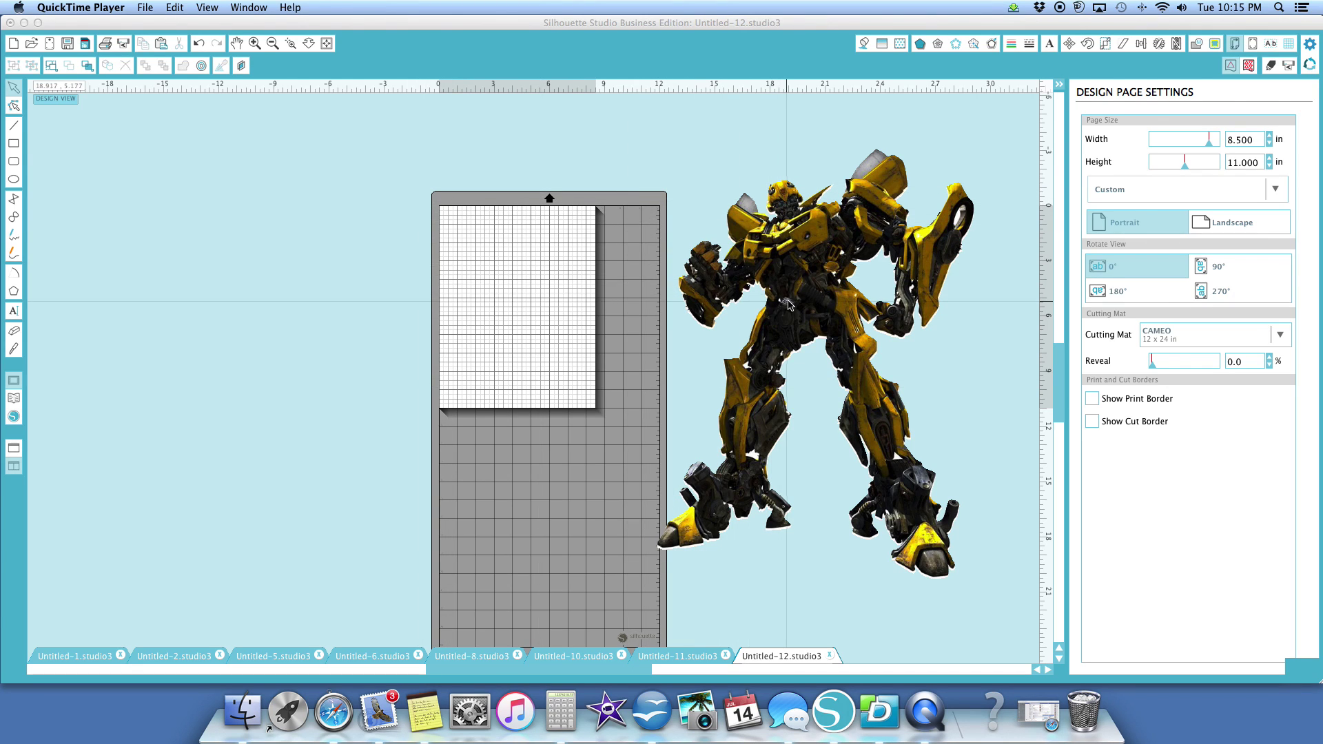
Step: Move the robot image so that its first lower leg and foot lie over the page
click(769, 264)
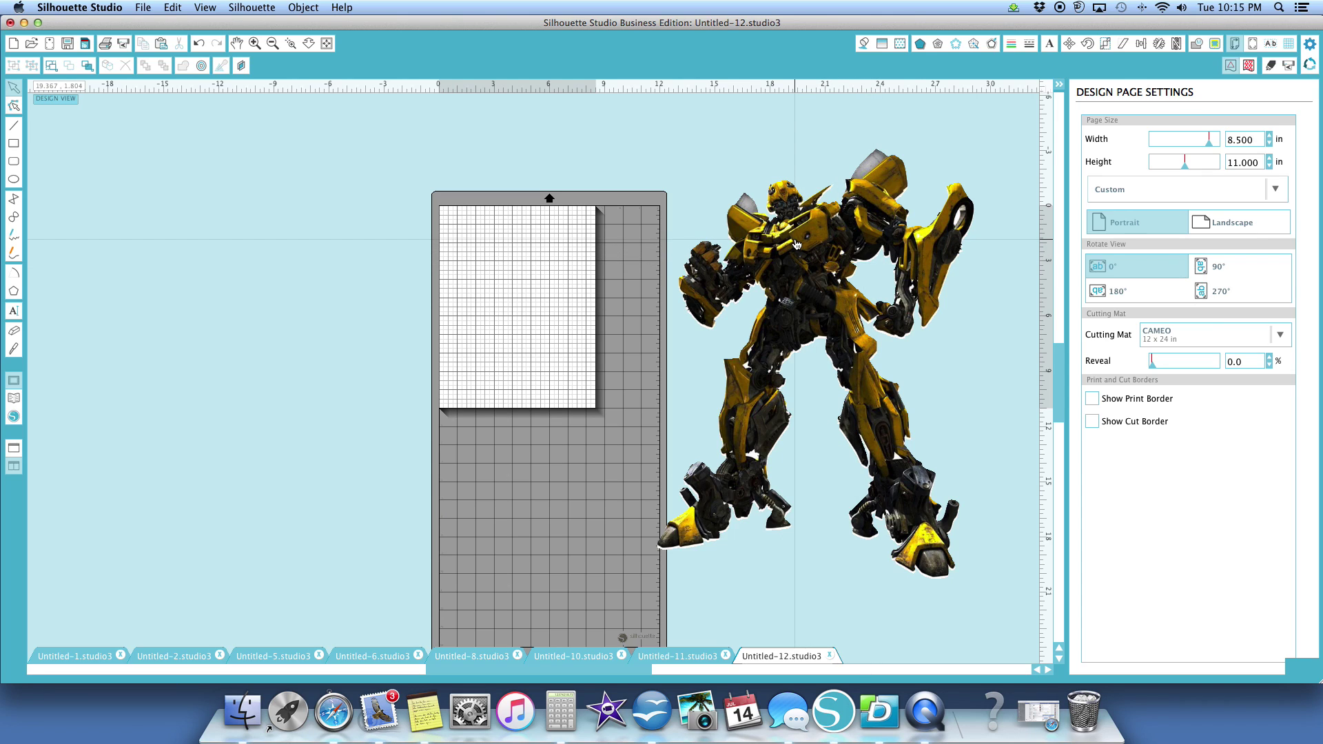
drag(802, 249, 794, 197)
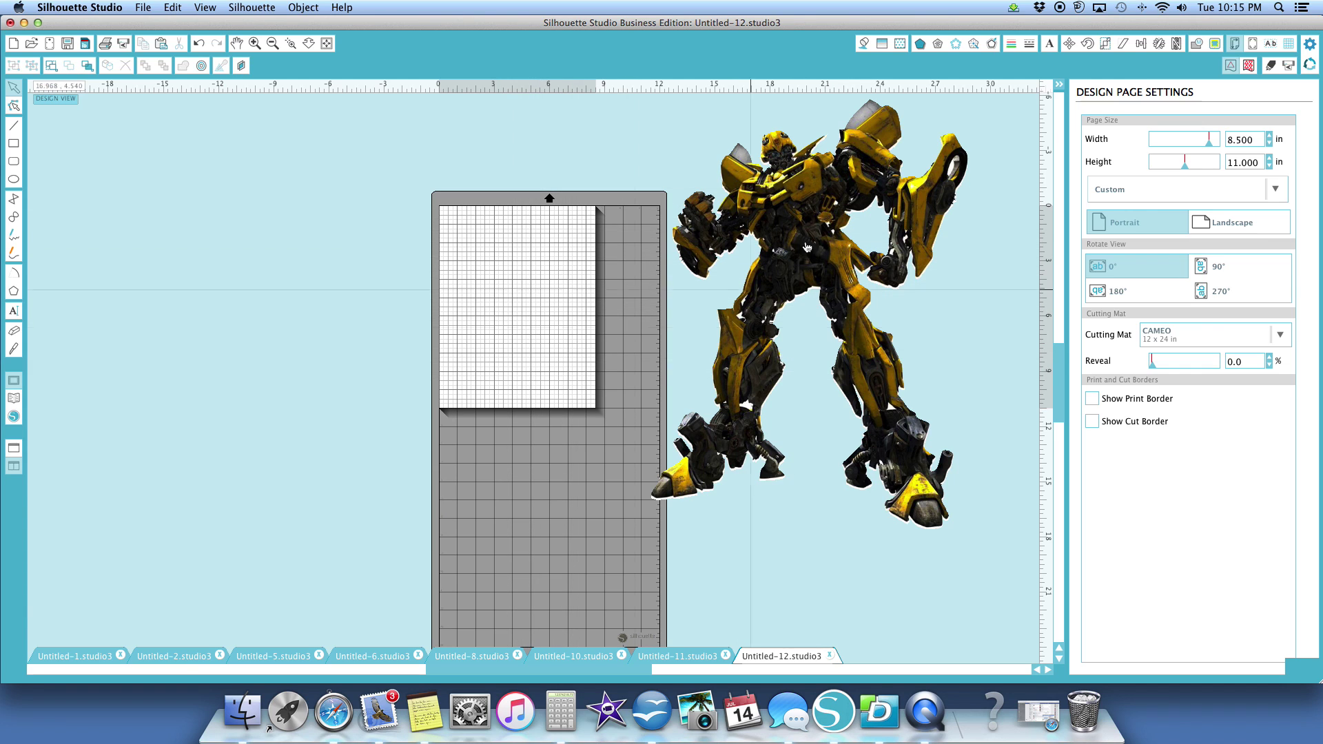
drag(800, 197, 793, 222)
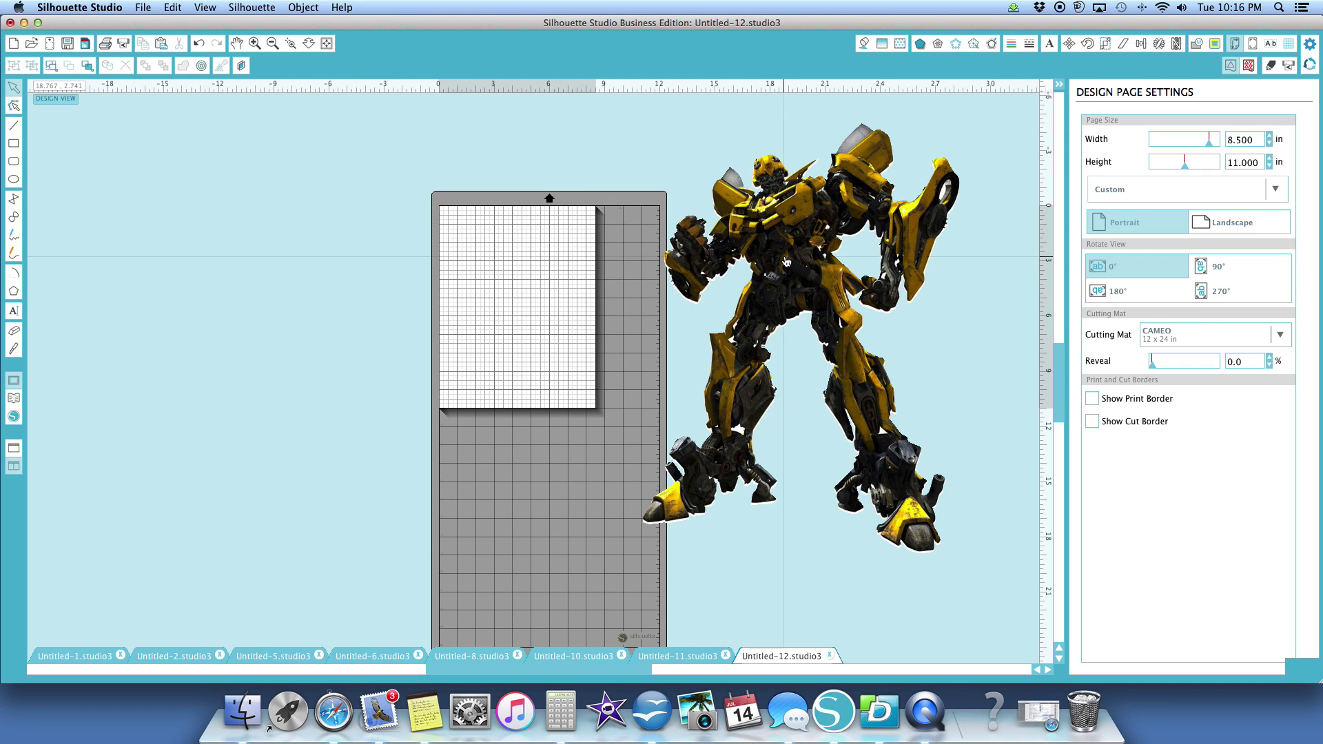
drag(792, 276, 609, 159)
click(624, 275)
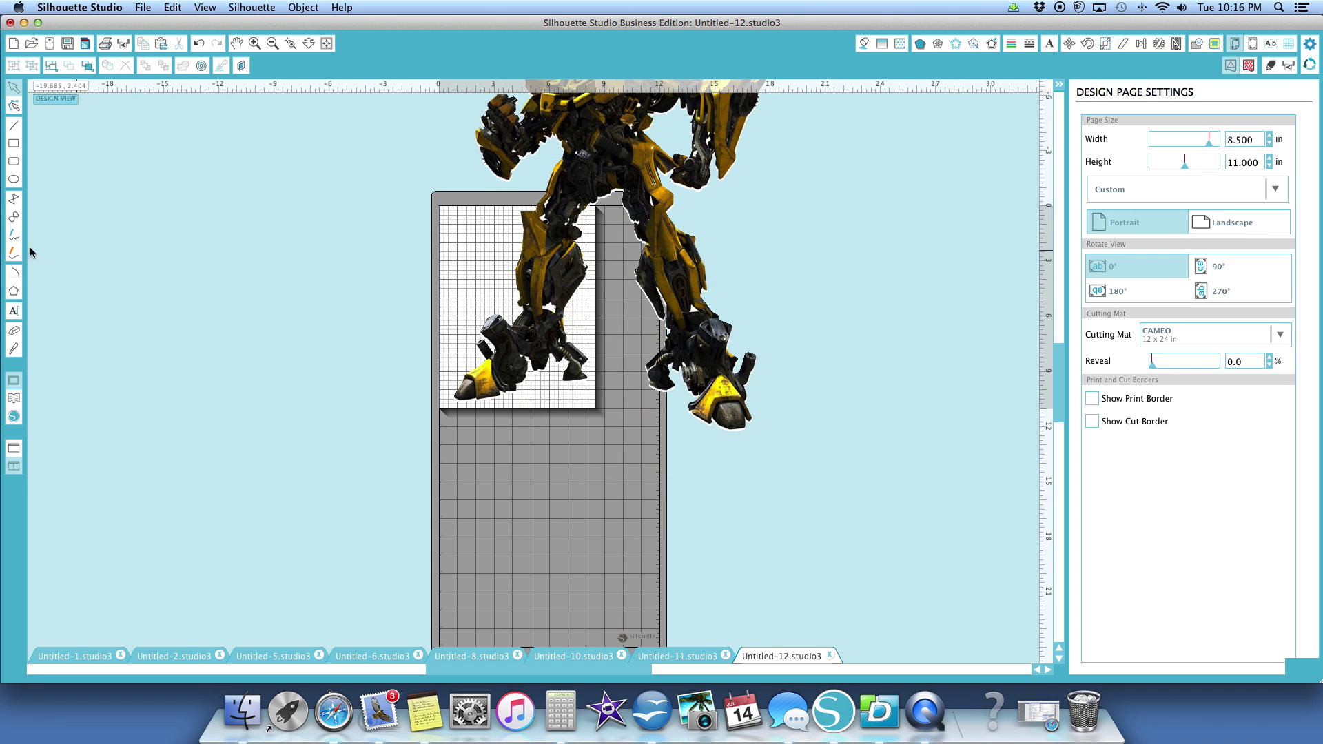
Step: Cut across the first leg just below the page's upper edge with the Straight knife
click(13, 350)
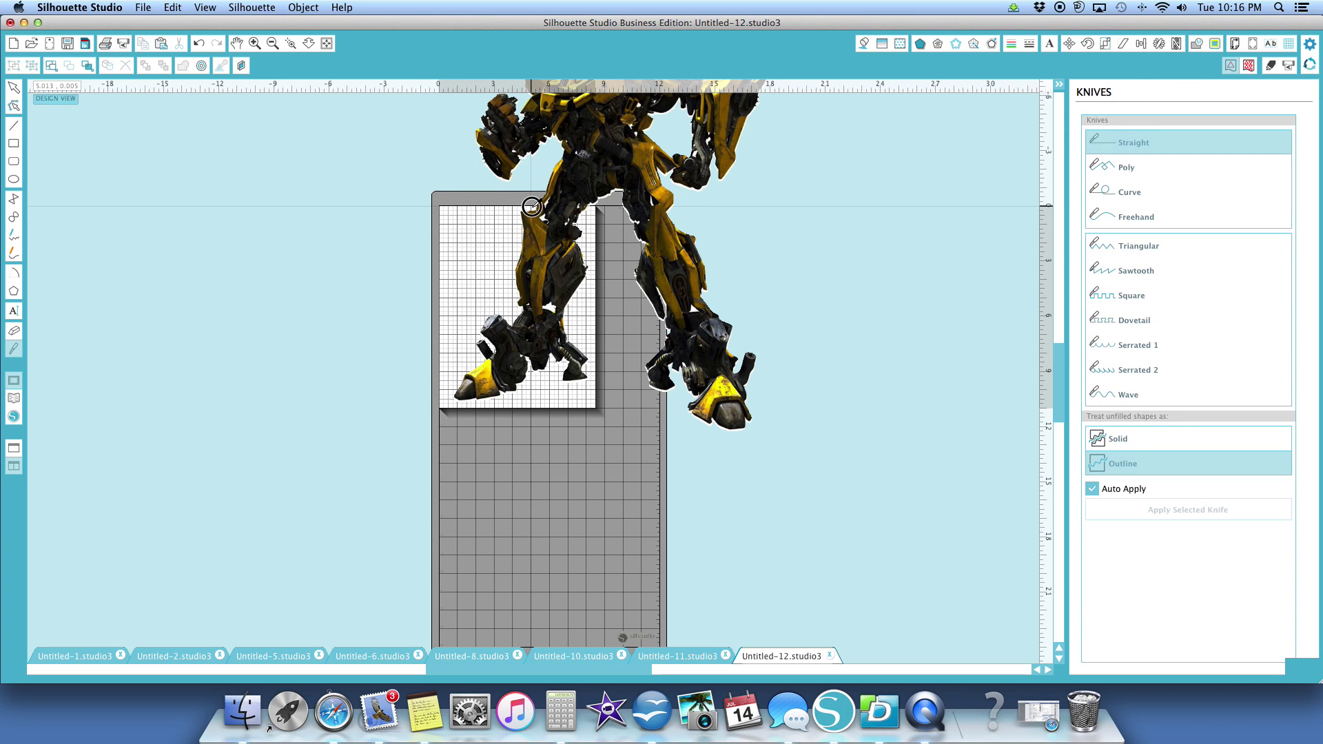
drag(530, 206, 594, 231)
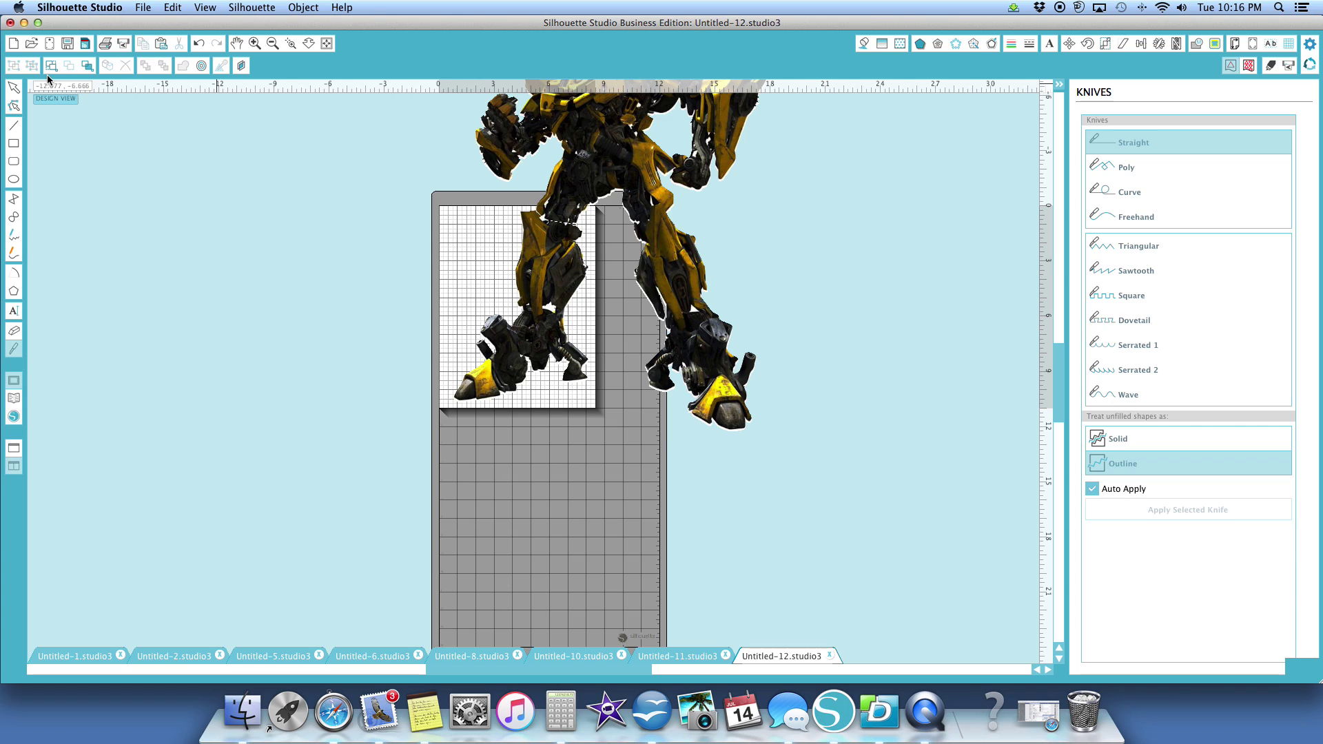
scroll(221, 163, up, 3)
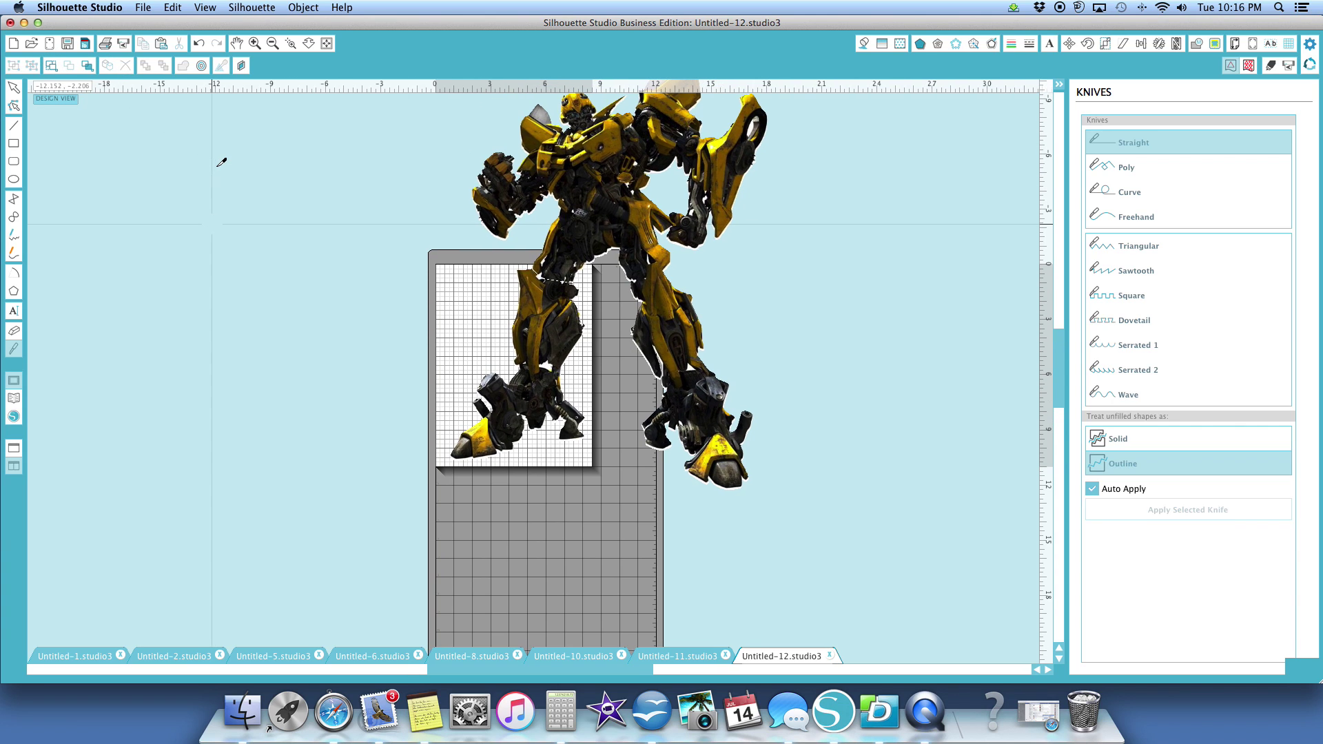
Step: Select both robot pieces and apply a round offset of 0.050 in around them
click(14, 88)
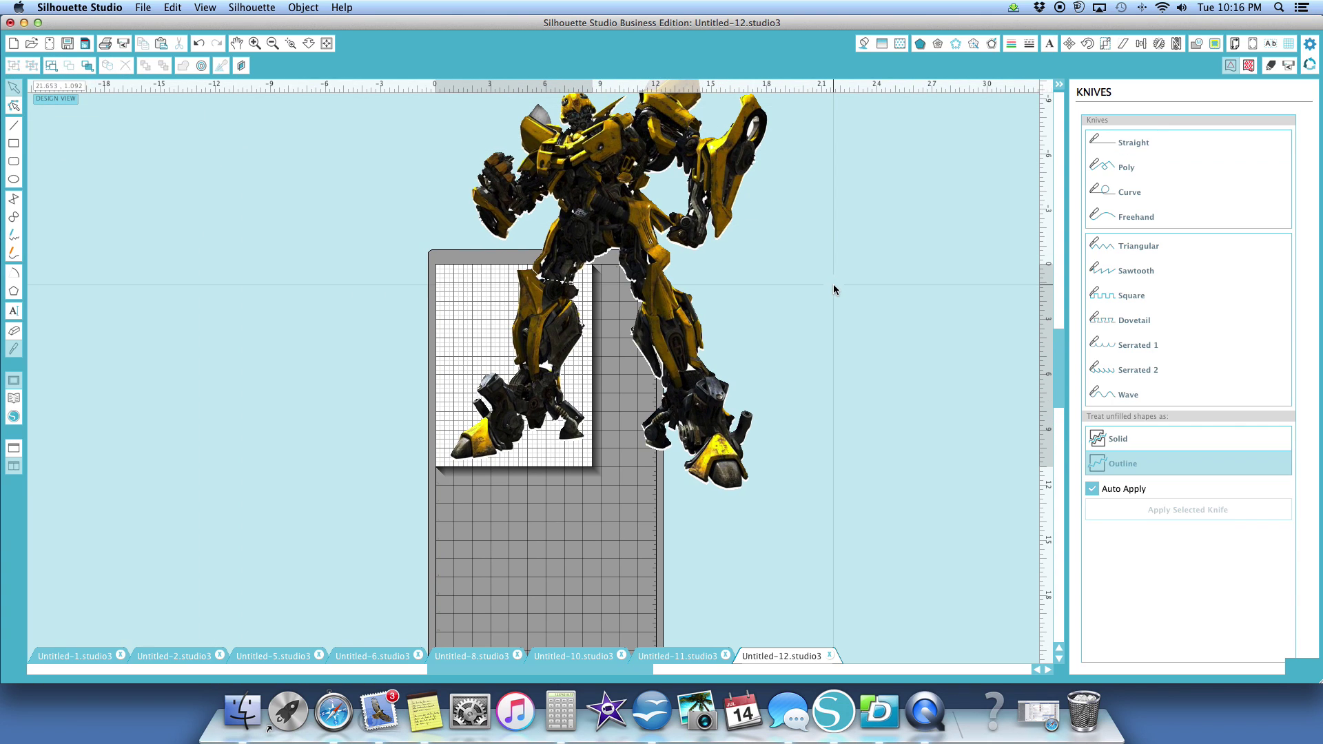
scroll(833, 287, up, 3)
click(540, 446)
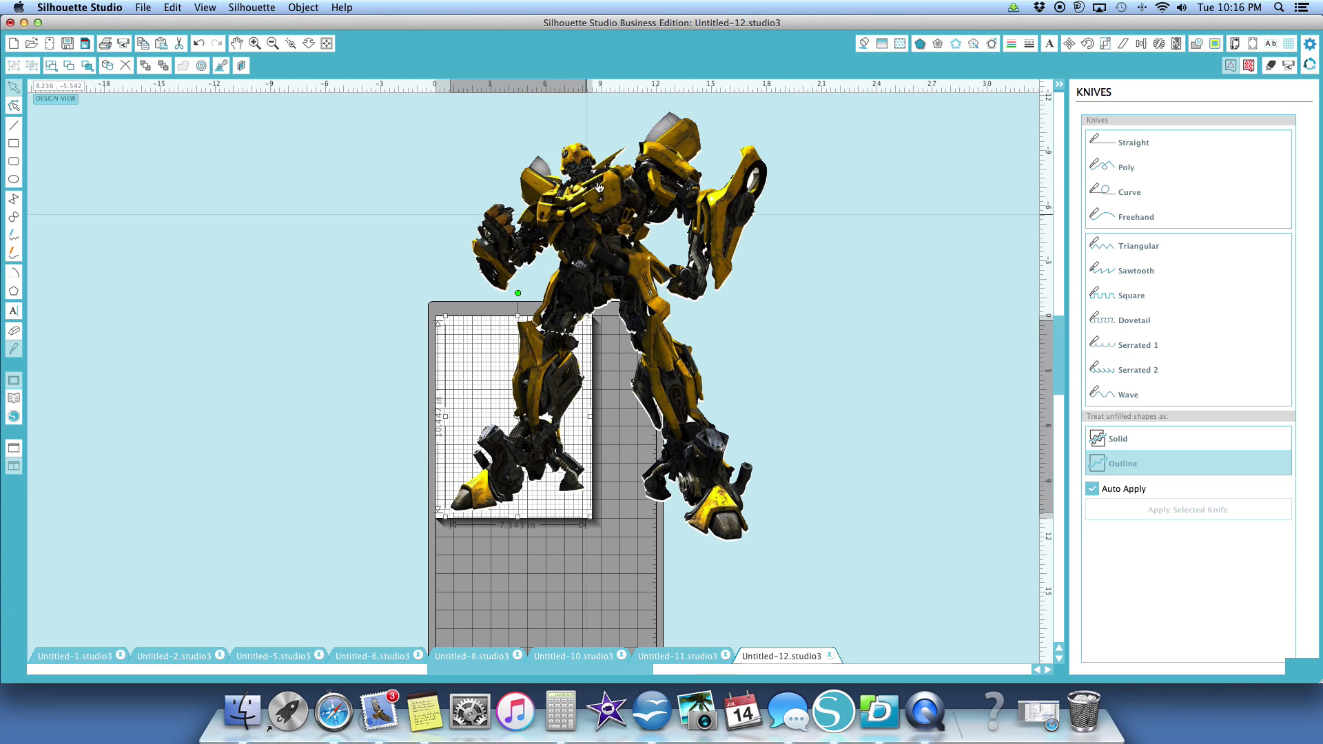
shift+click(614, 199)
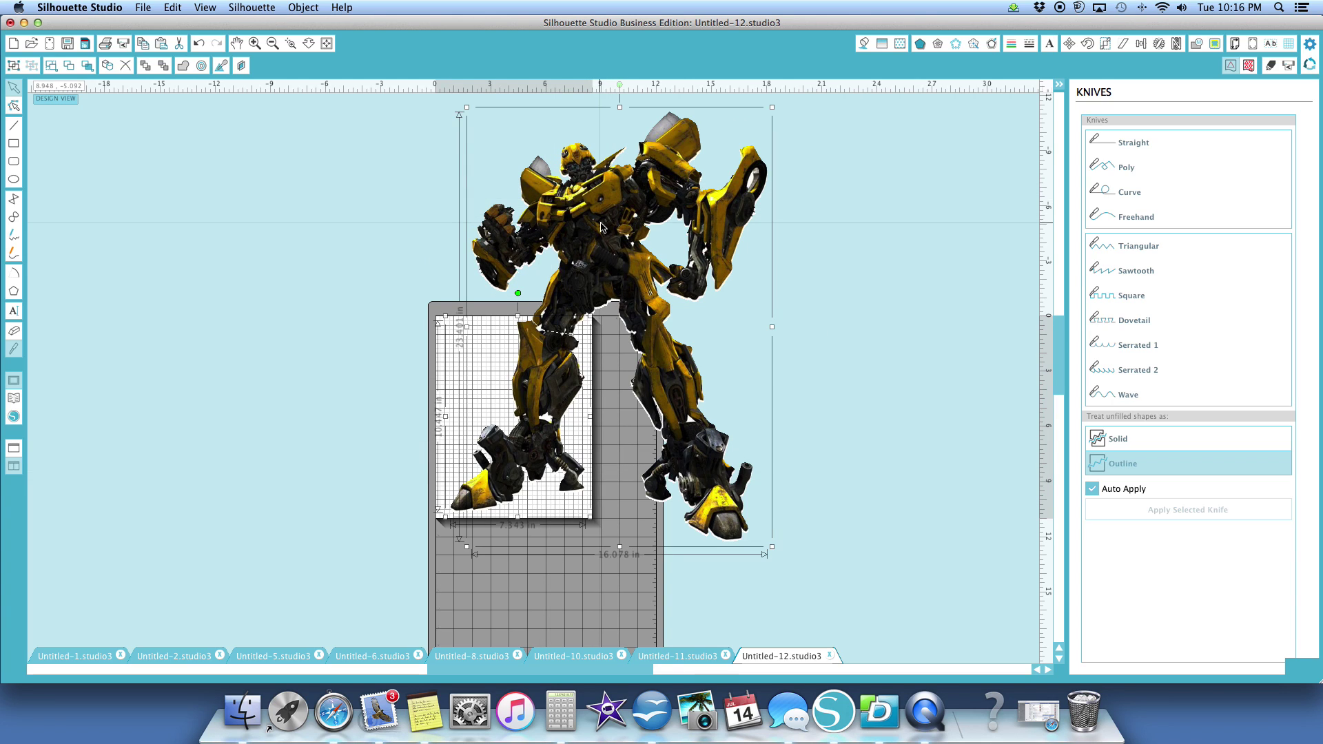
click(202, 66)
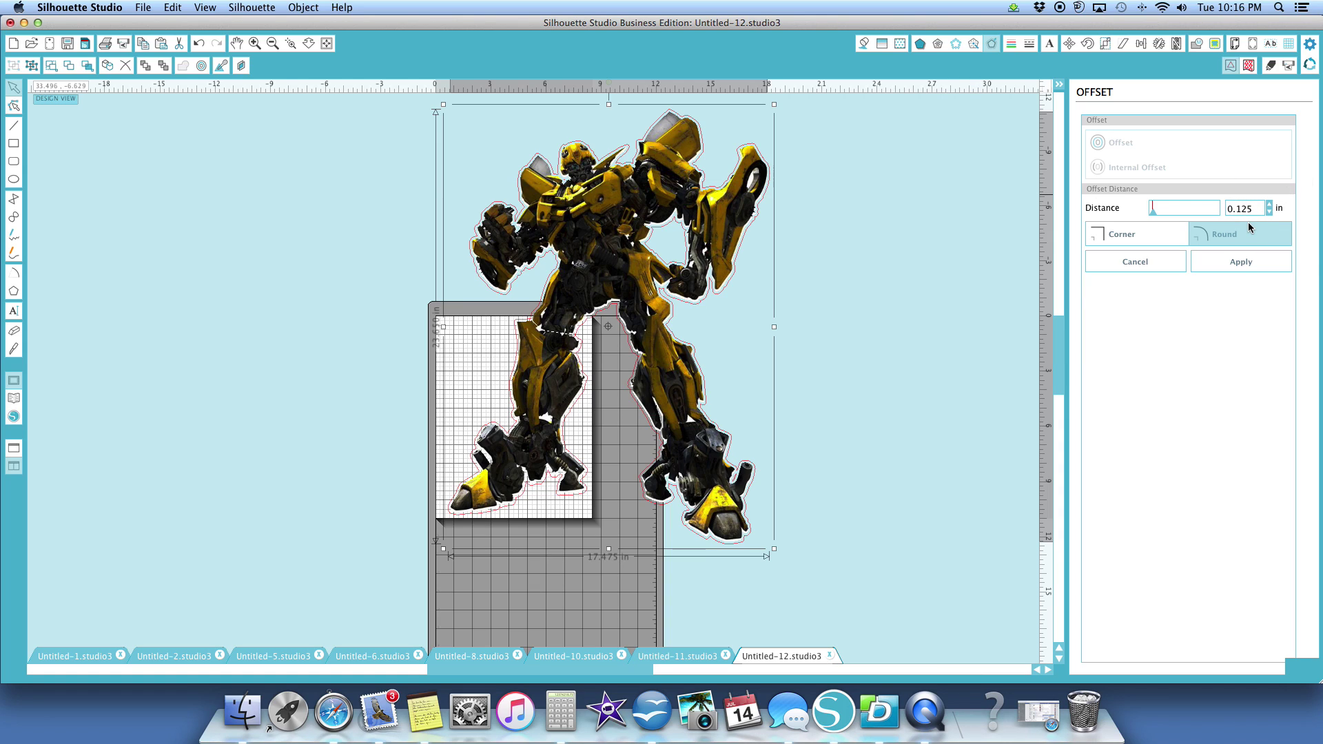
key(BackSpace)
click(1240, 262)
click(771, 197)
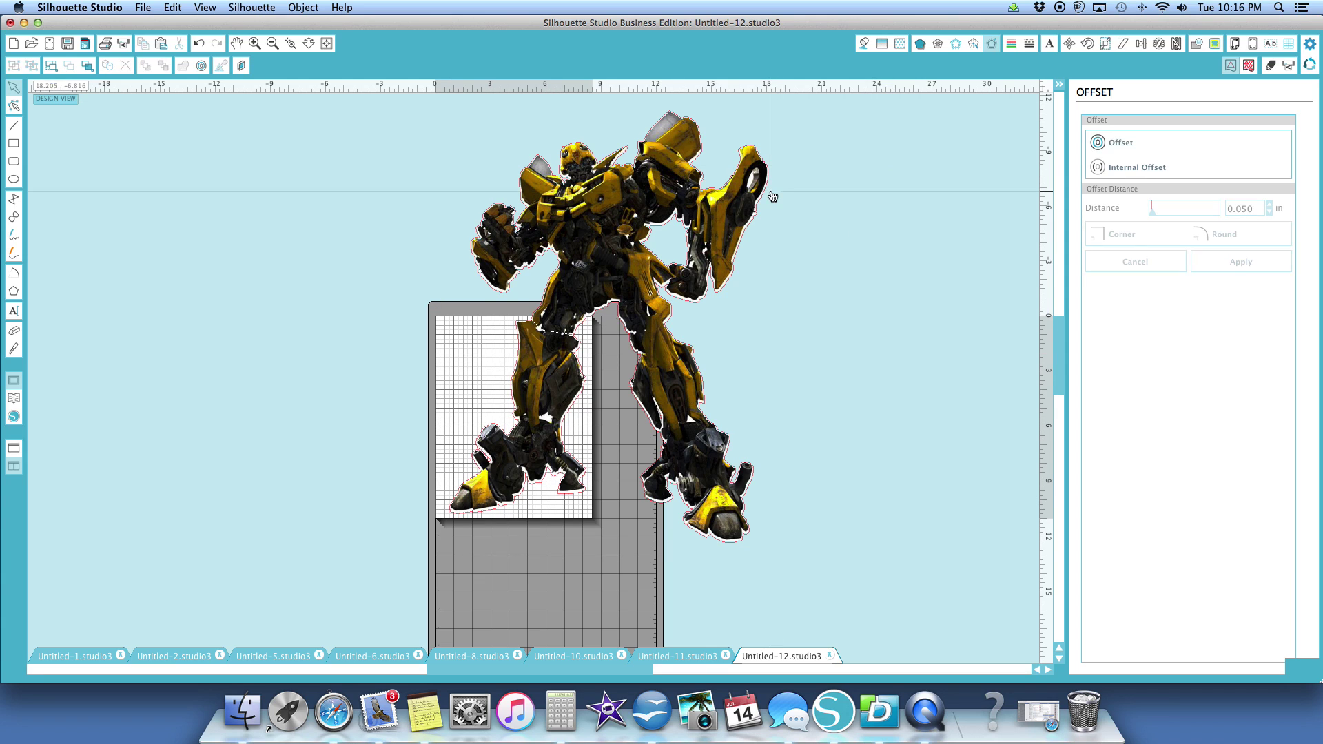
Step: Separate the offset outline from the robot body and place it, filled with white, well clear of the page
drag(768, 197, 873, 201)
drag(577, 150, 334, 144)
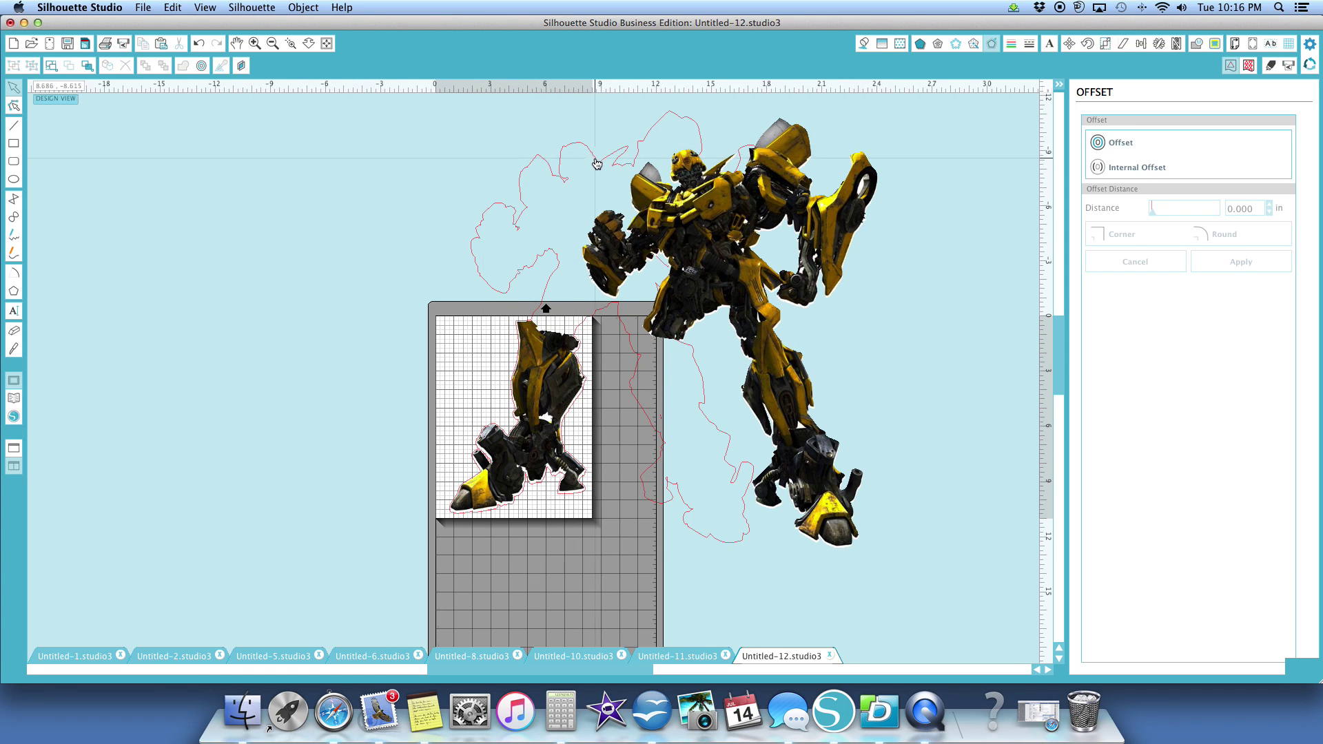
mouse_move(600, 162)
mouse_down()
mouse_move(434, 127)
mouse_move(284, 124)
mouse_up()
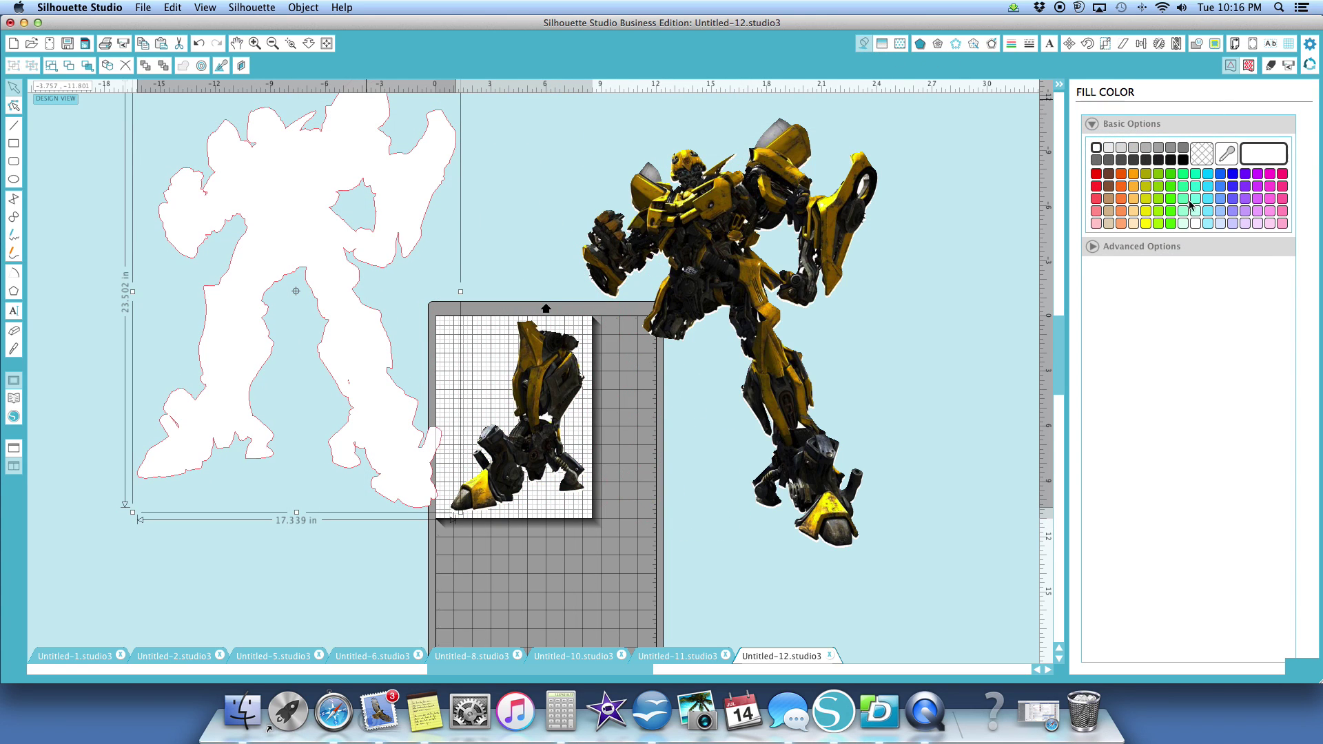
click(1096, 147)
mouse_move(299, 201)
mouse_down()
mouse_move(48, 213)
mouse_move(91, 223)
mouse_up()
Step: Move the cut leg off the page and bring the robot body's other leg onto it
drag(504, 383, 328, 185)
drag(731, 268, 456, 234)
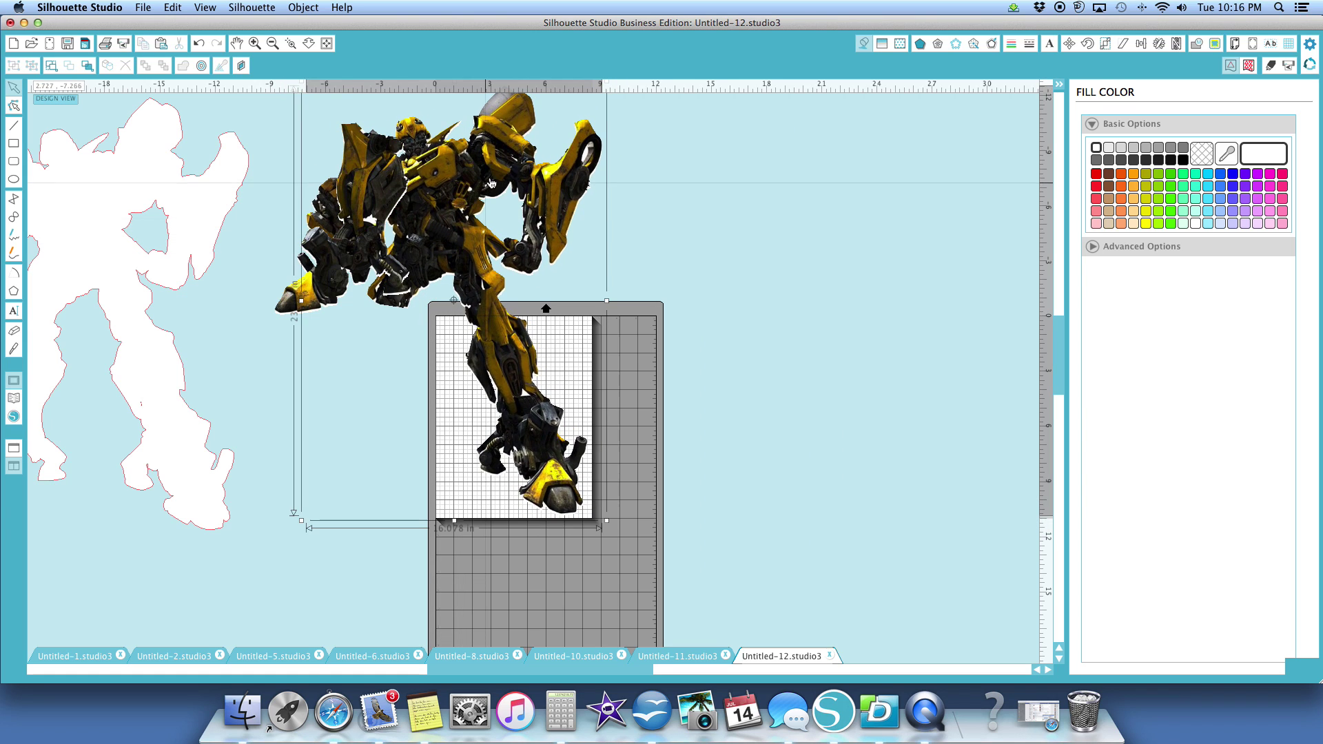
scroll(492, 153, up, 3)
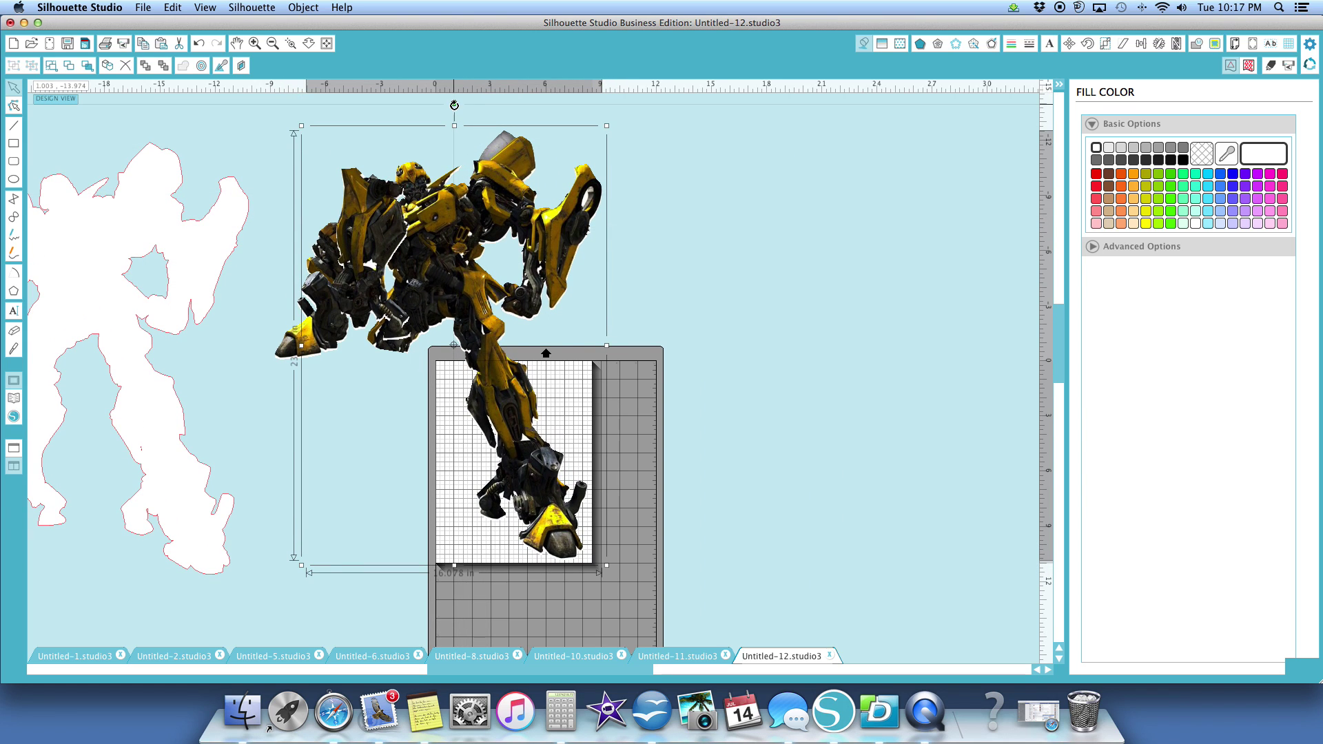
Step: Rotate the robot body slightly and shift it so the remaining lower leg and foot fit within the page
drag(454, 105, 487, 102)
drag(521, 531, 534, 517)
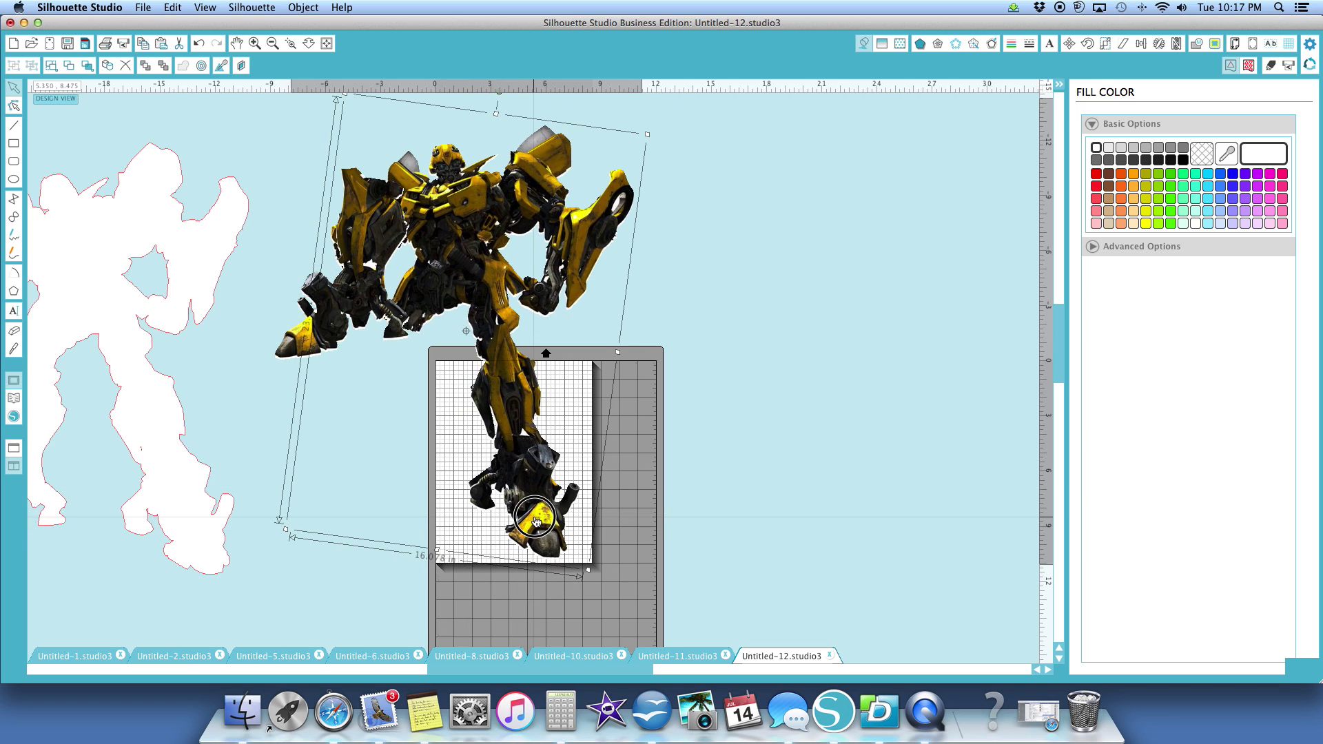
scroll(504, 110, up, 1)
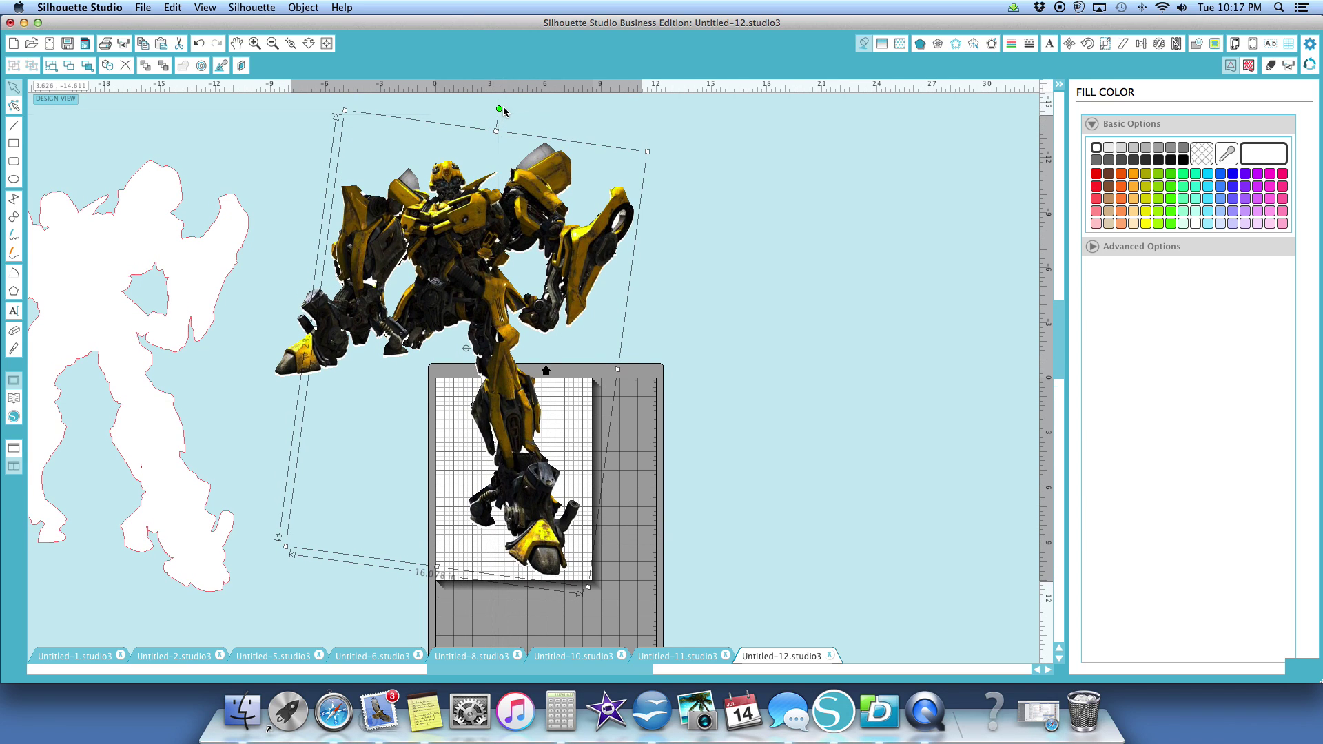
drag(504, 110, 472, 106)
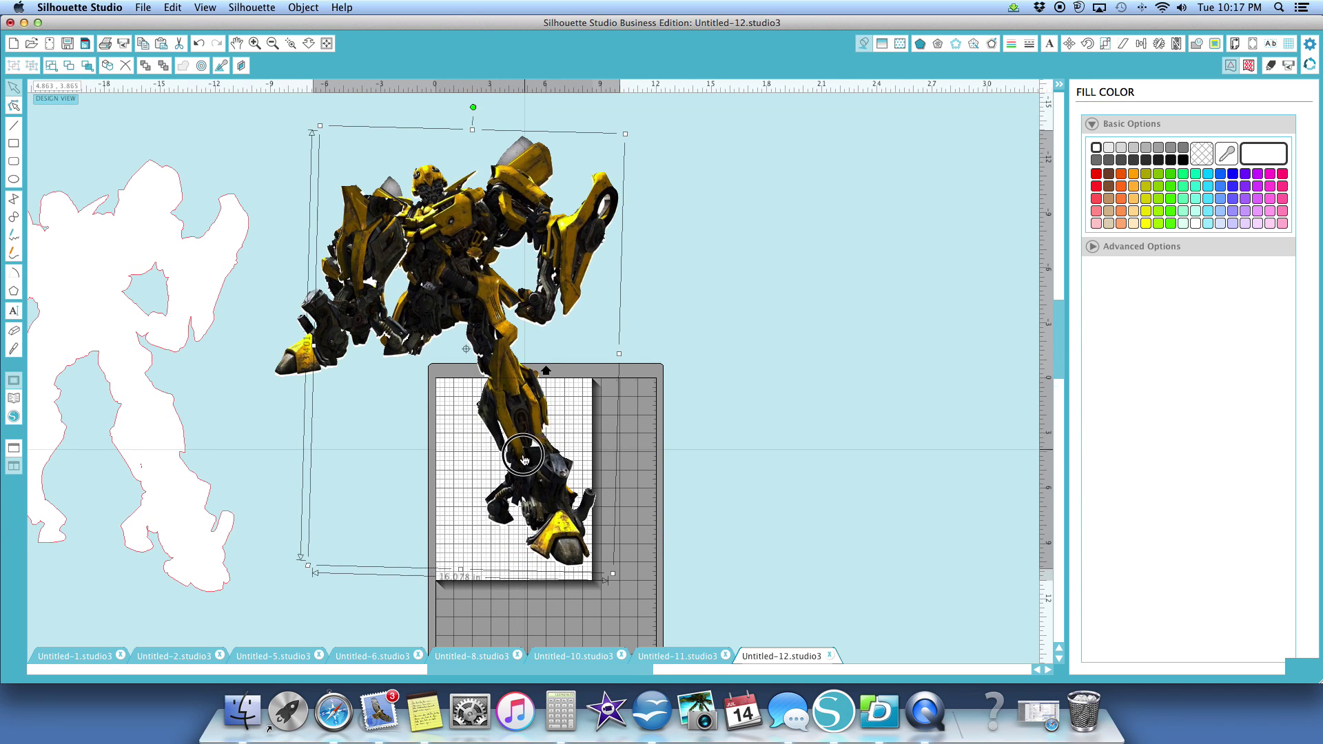
drag(523, 456, 509, 463)
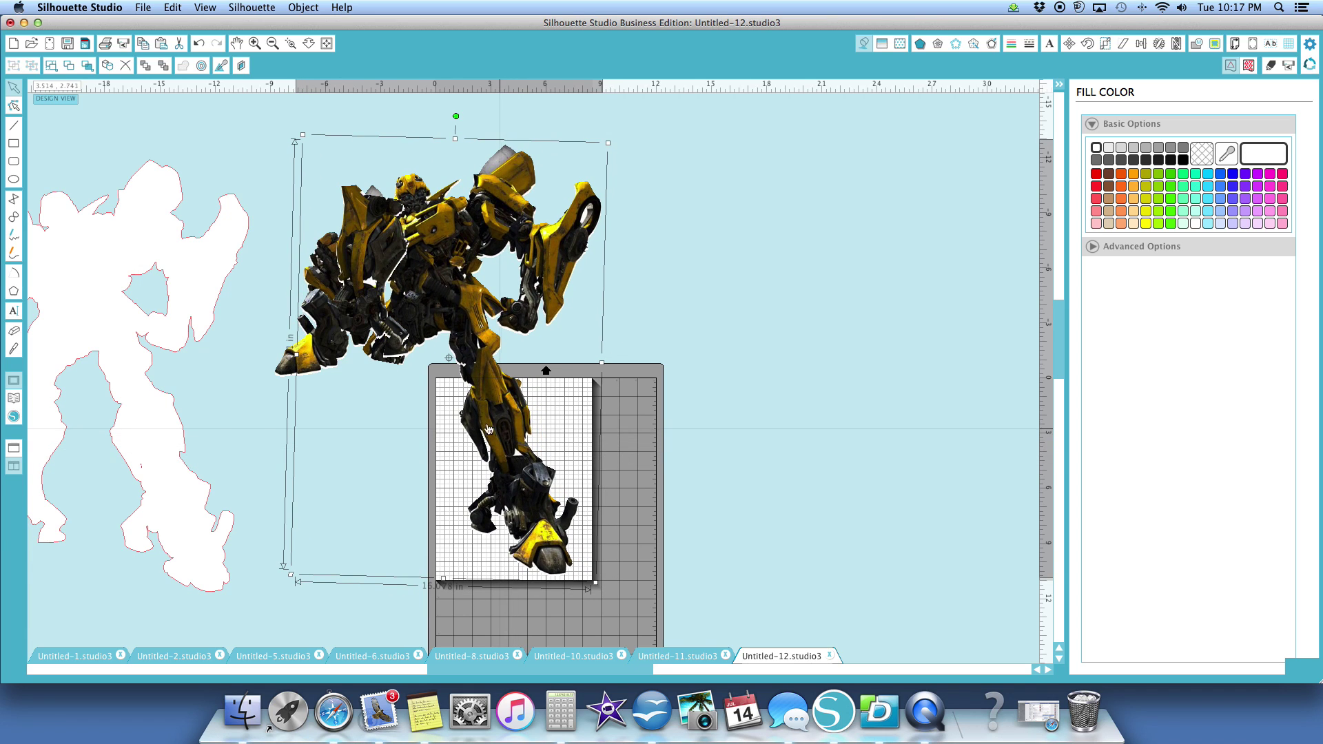
Step: Cut across the second leg near the page's upper edge with several Straight knife strokes and try to pull it away
click(15, 350)
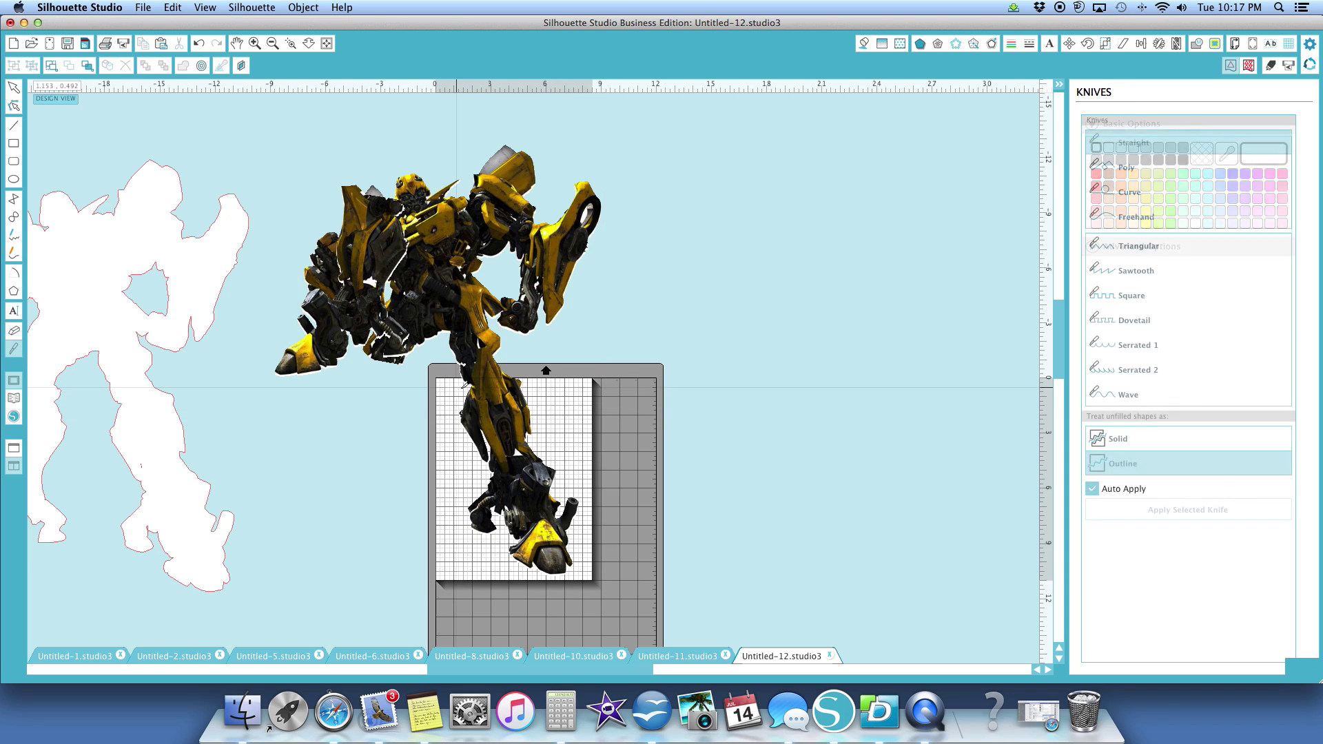
drag(467, 386, 492, 405)
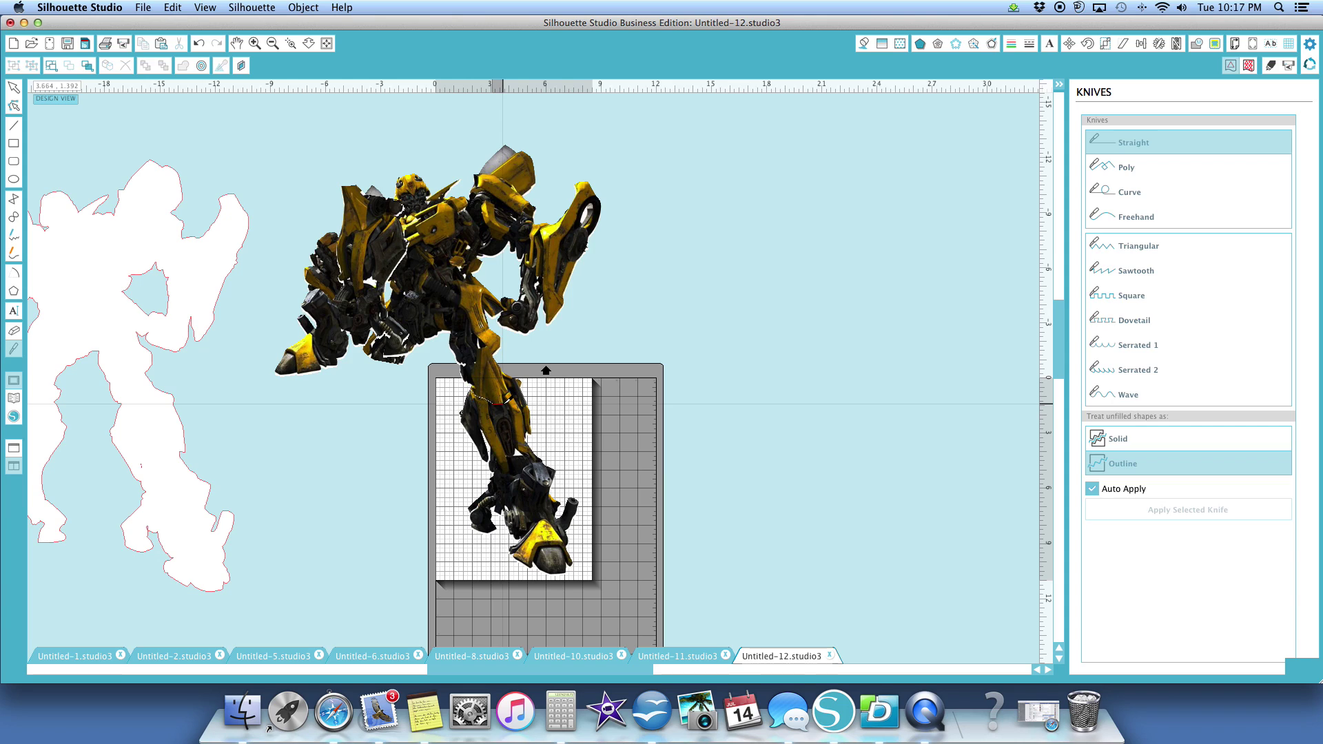
mouse_move(502, 404)
mouse_down()
mouse_move(526, 388)
mouse_move(512, 392)
mouse_up()
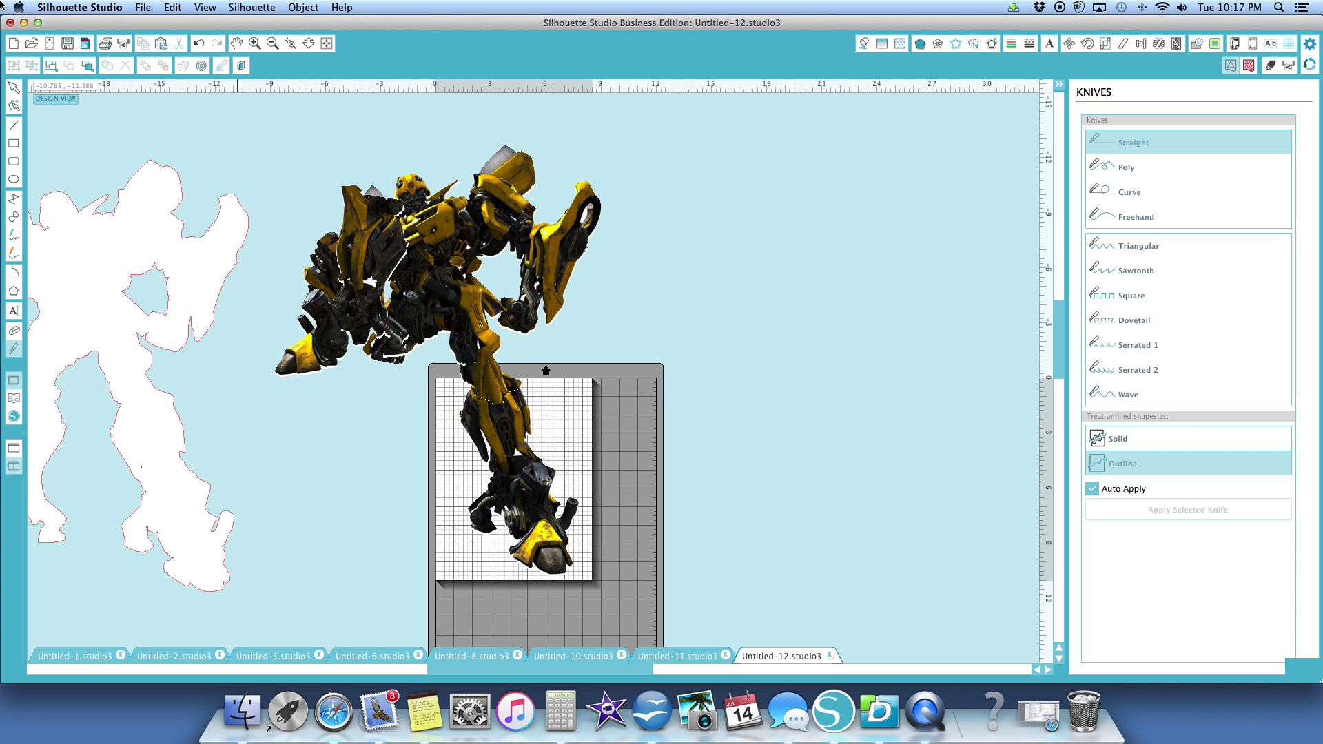
click(13, 87)
drag(494, 510, 520, 463)
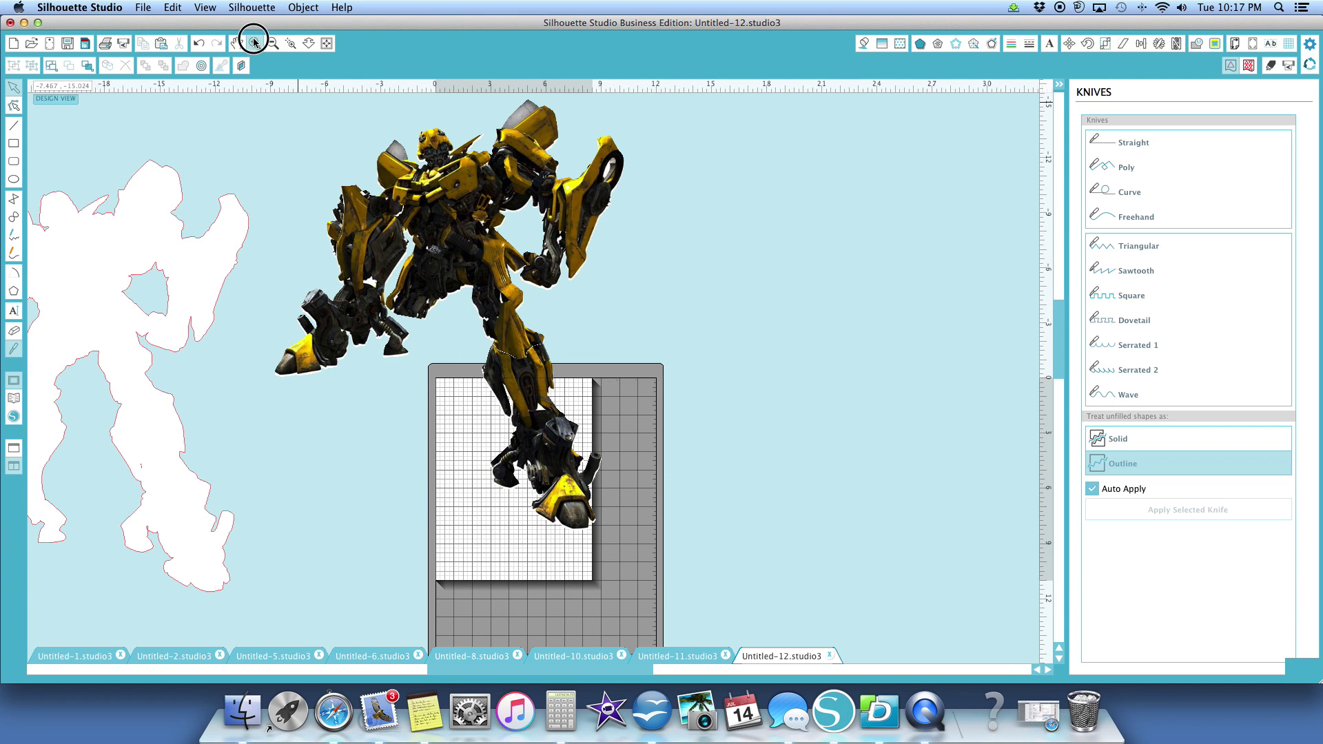
Step: Complete the second leg's cut with another Straight knife stroke and move the lower leg down onto the page
click(254, 43)
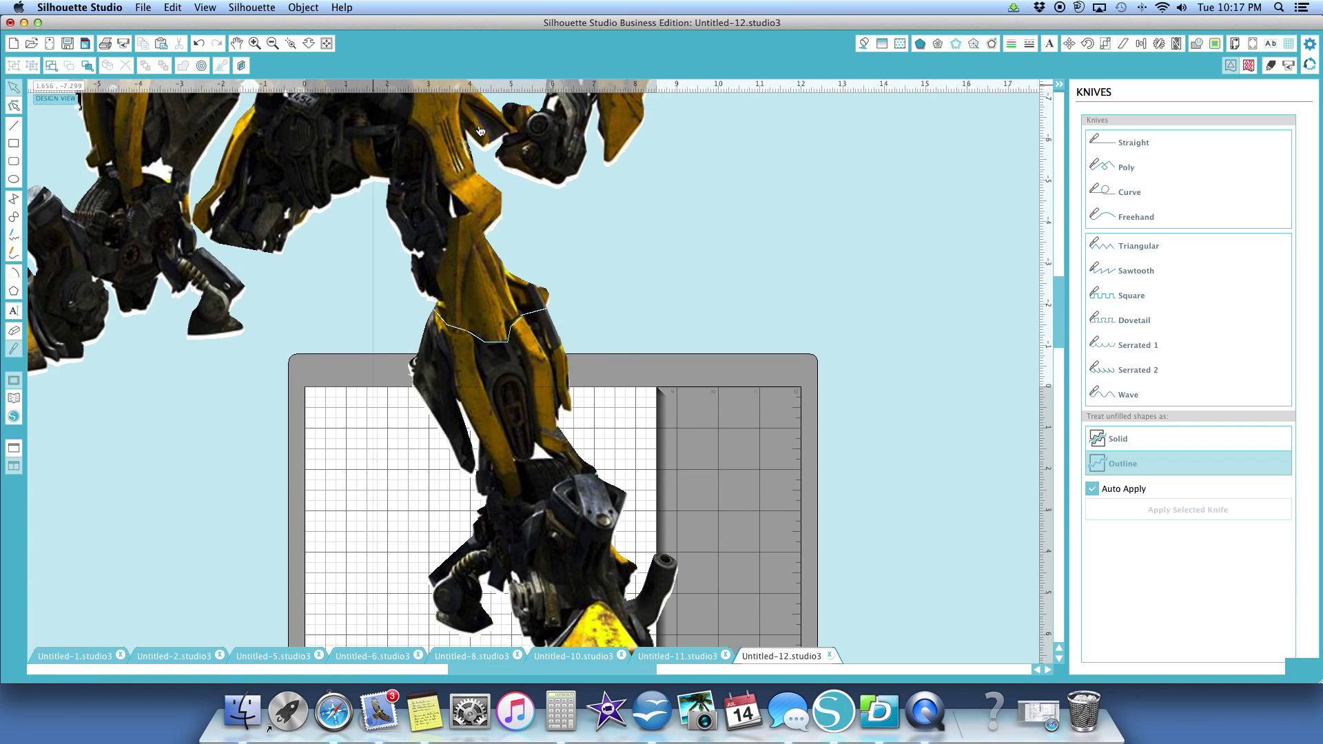
click(1117, 146)
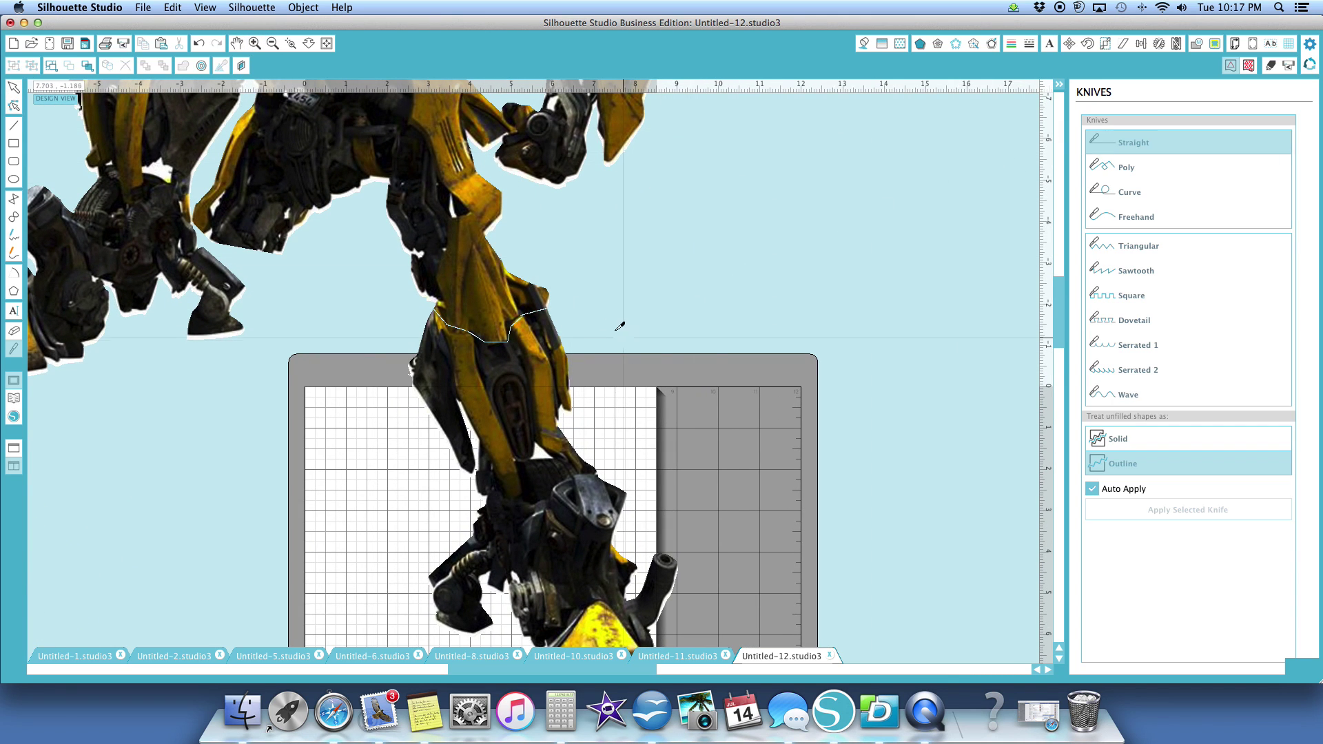
mouse_move(520, 319)
mouse_down()
mouse_move(522, 331)
mouse_move(523, 318)
mouse_up()
click(14, 87)
drag(513, 386, 451, 472)
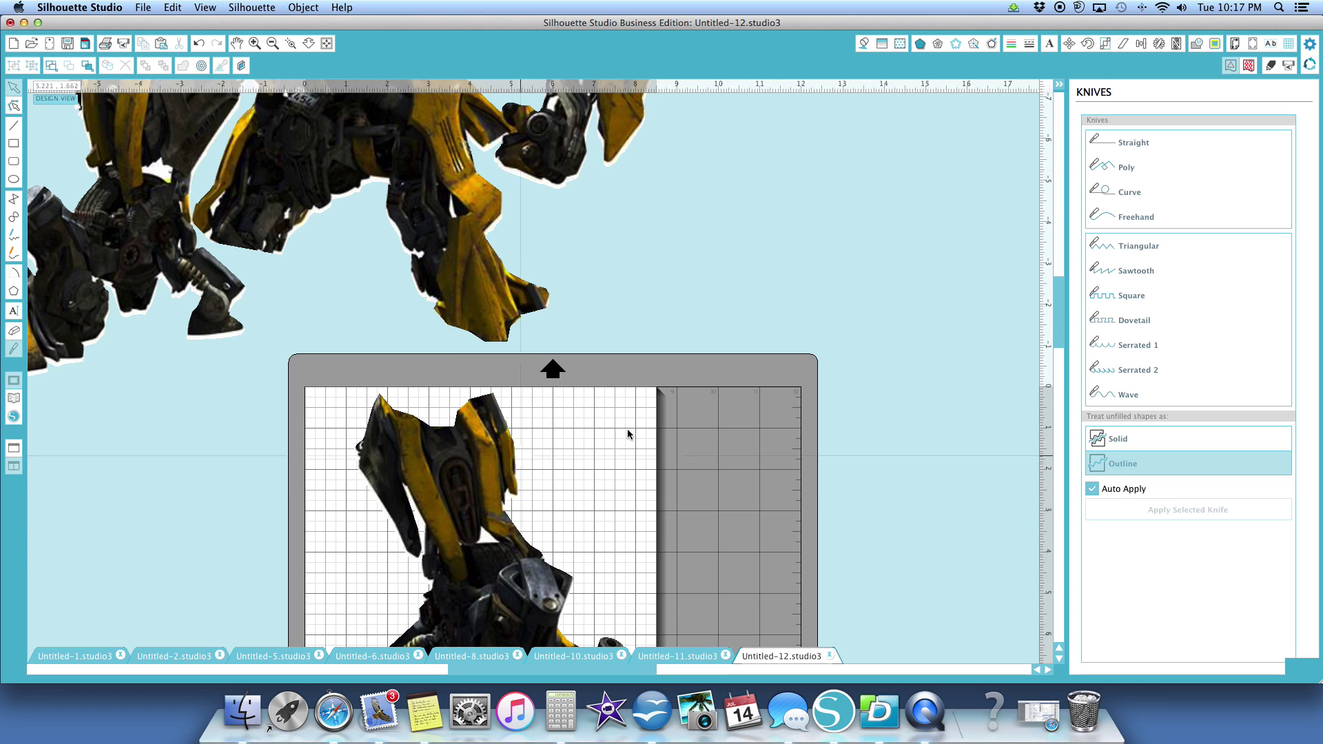
click(270, 44)
click(270, 44)
click(270, 44)
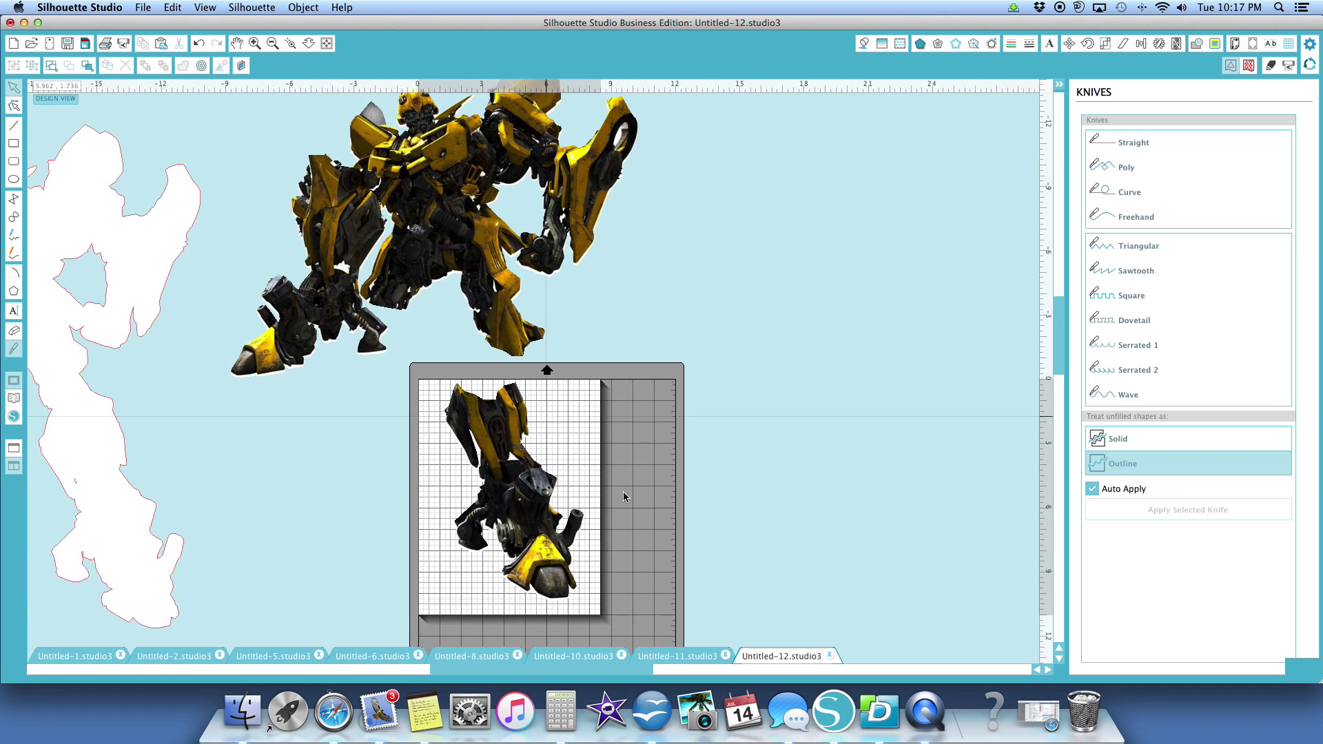
Step: Add Type 1 (CAMEO, Portrait) registration marks to the page
click(1253, 43)
click(1152, 145)
click(1199, 195)
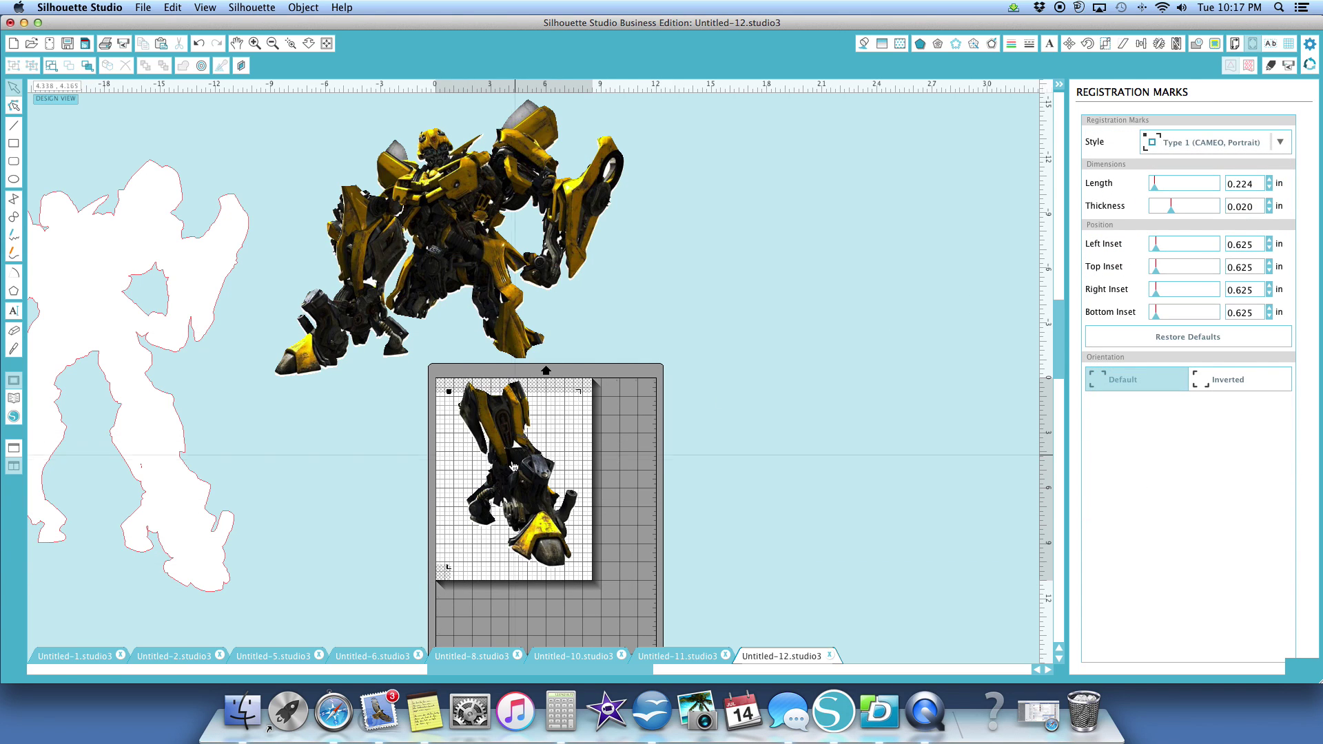
Step: Move the second leg off the page and fit the first leg, tilted slightly, between the registration marks
drag(522, 471, 524, 481)
drag(324, 372, 728, 567)
drag(552, 524, 546, 522)
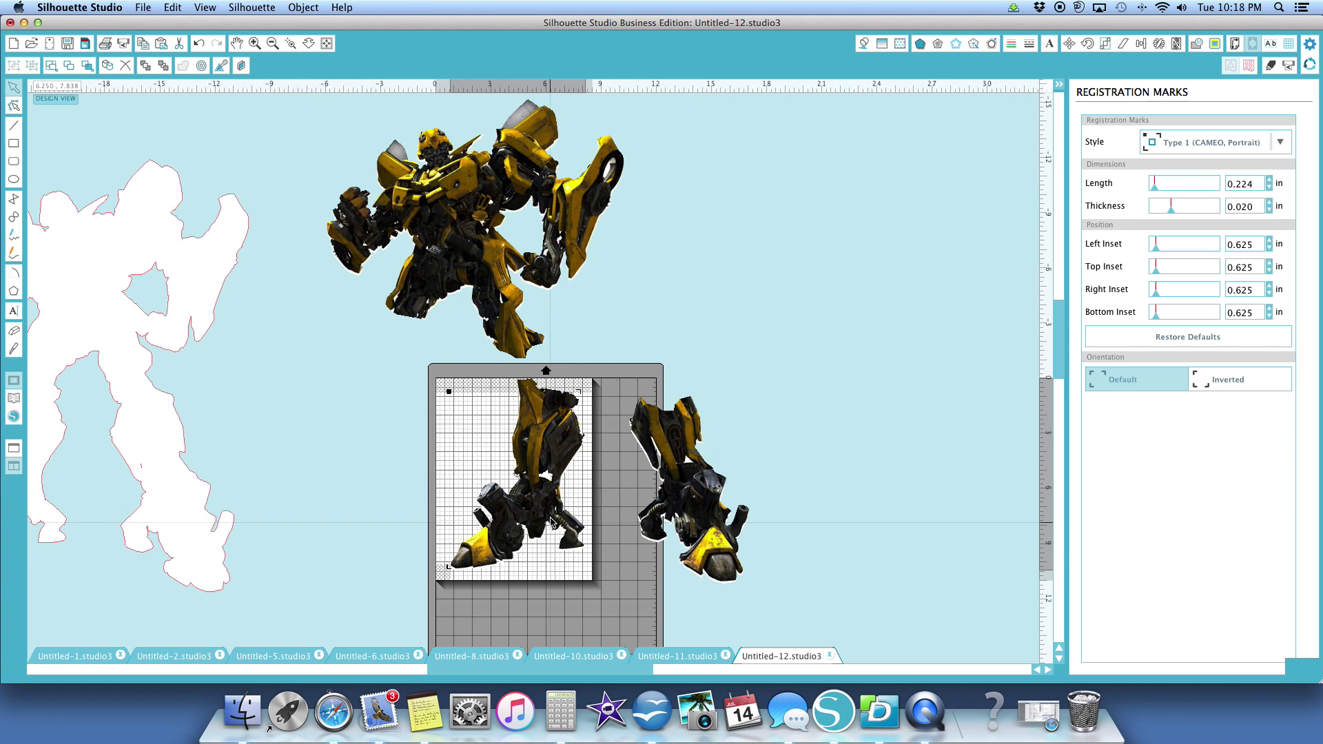
drag(516, 353, 551, 470)
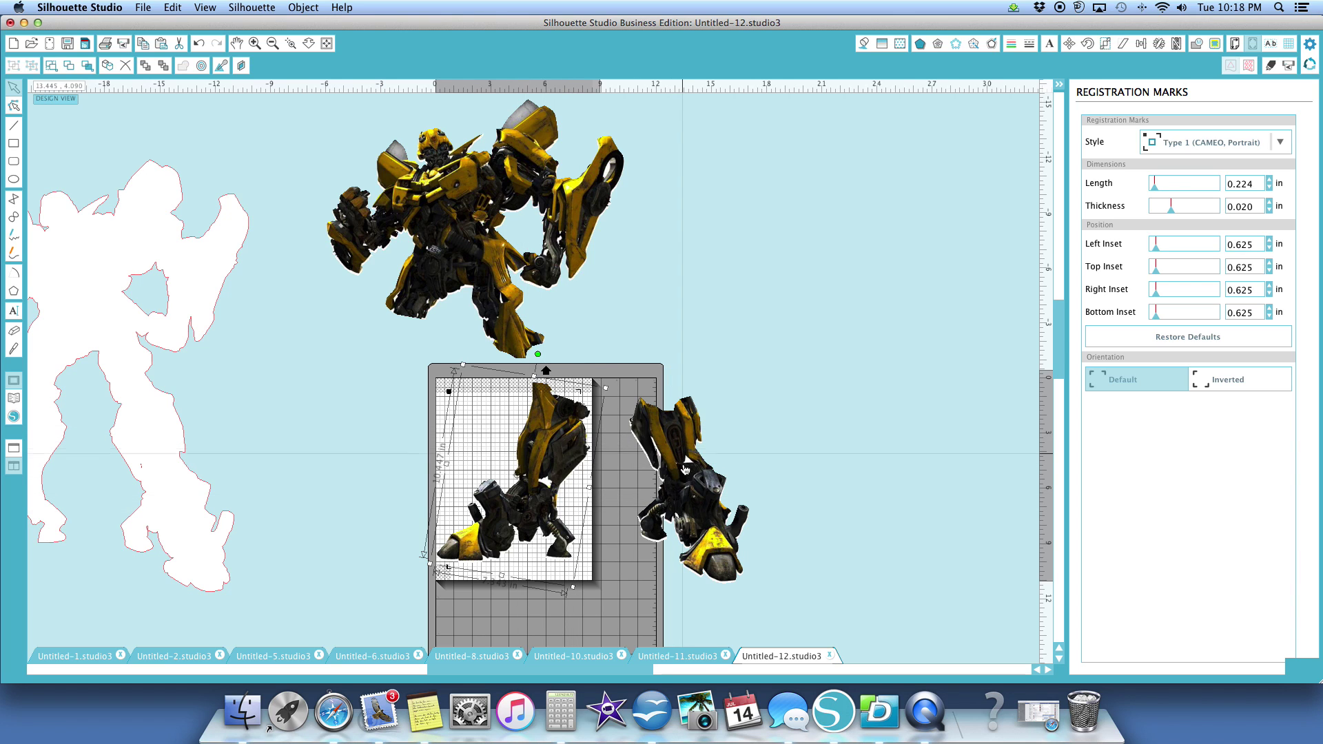
Step: Set both cut legs aside beside the mat and move the robot's upper body onto the page
drag(566, 448, 850, 390)
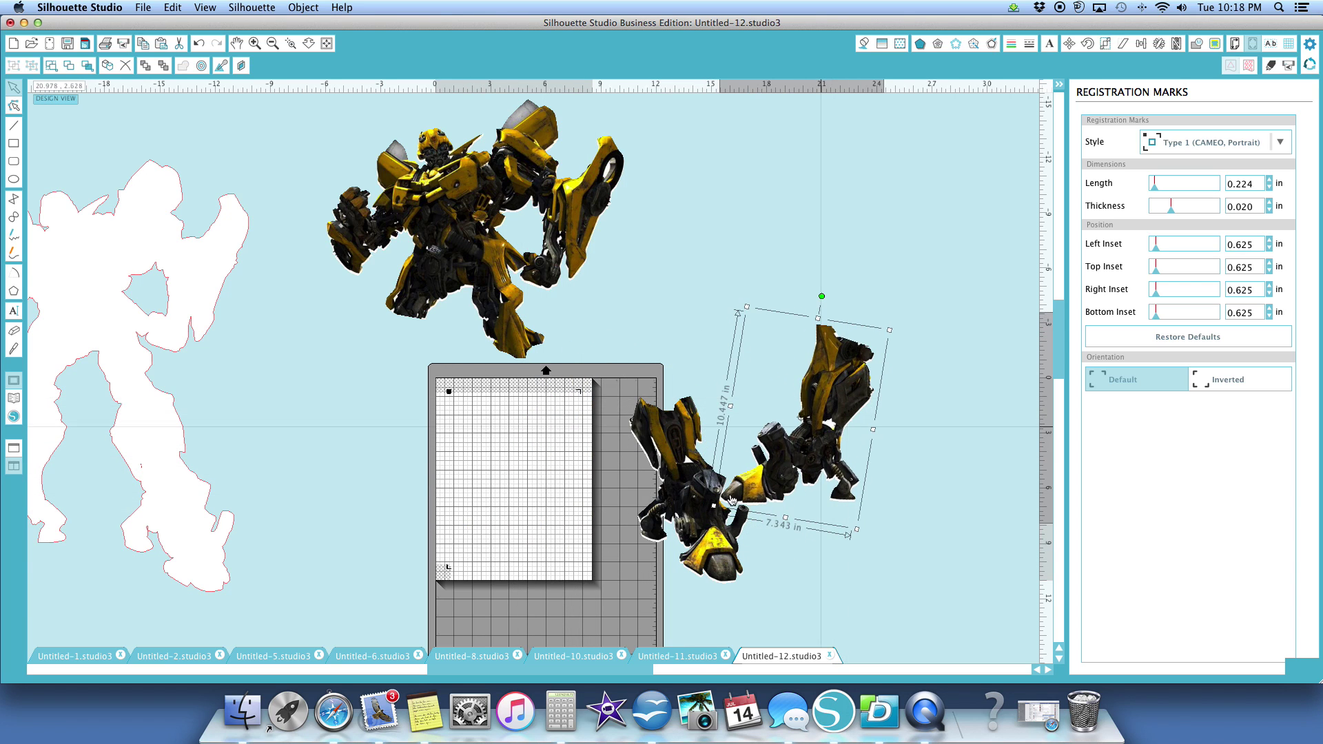
drag(695, 479, 901, 438)
click(788, 296)
drag(535, 281, 621, 518)
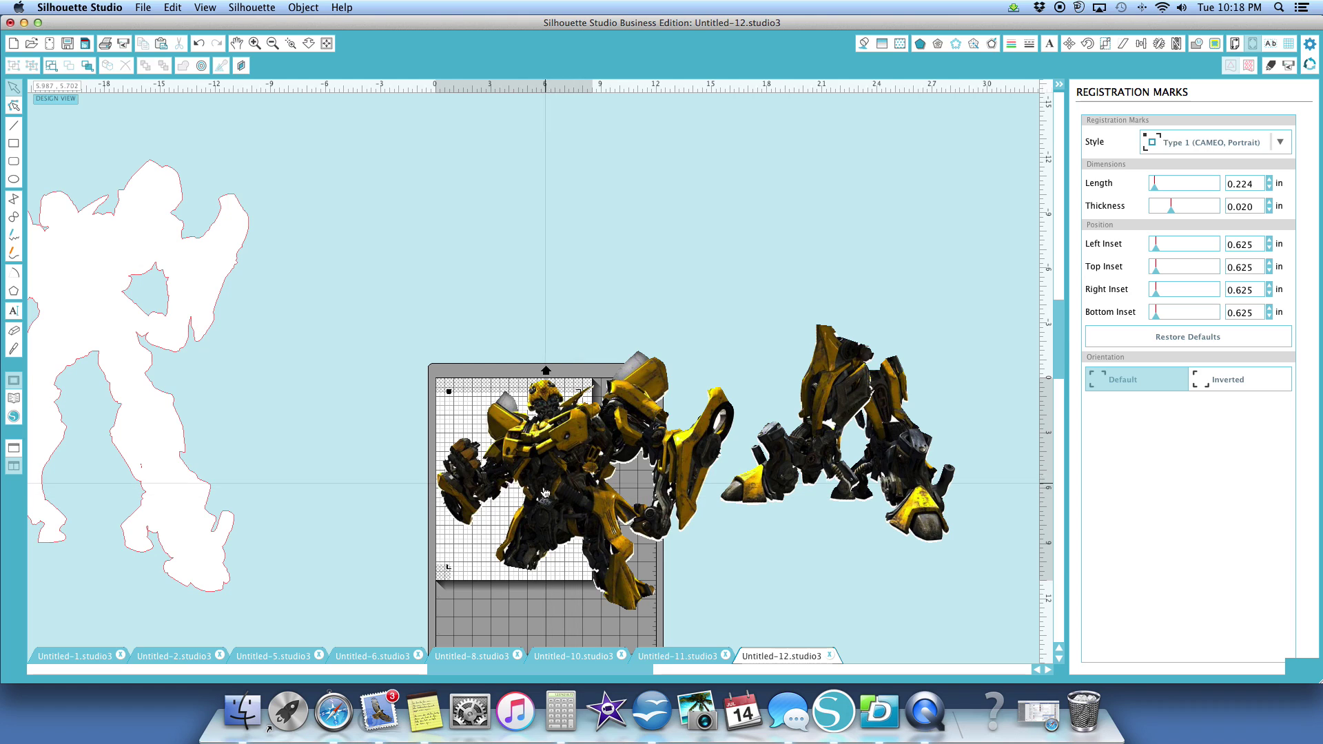
Step: Cut the upper body with the Curve knife along the chest armour's lower edge, from the lowered arm to the chest plate's far corner
click(13, 349)
click(1125, 194)
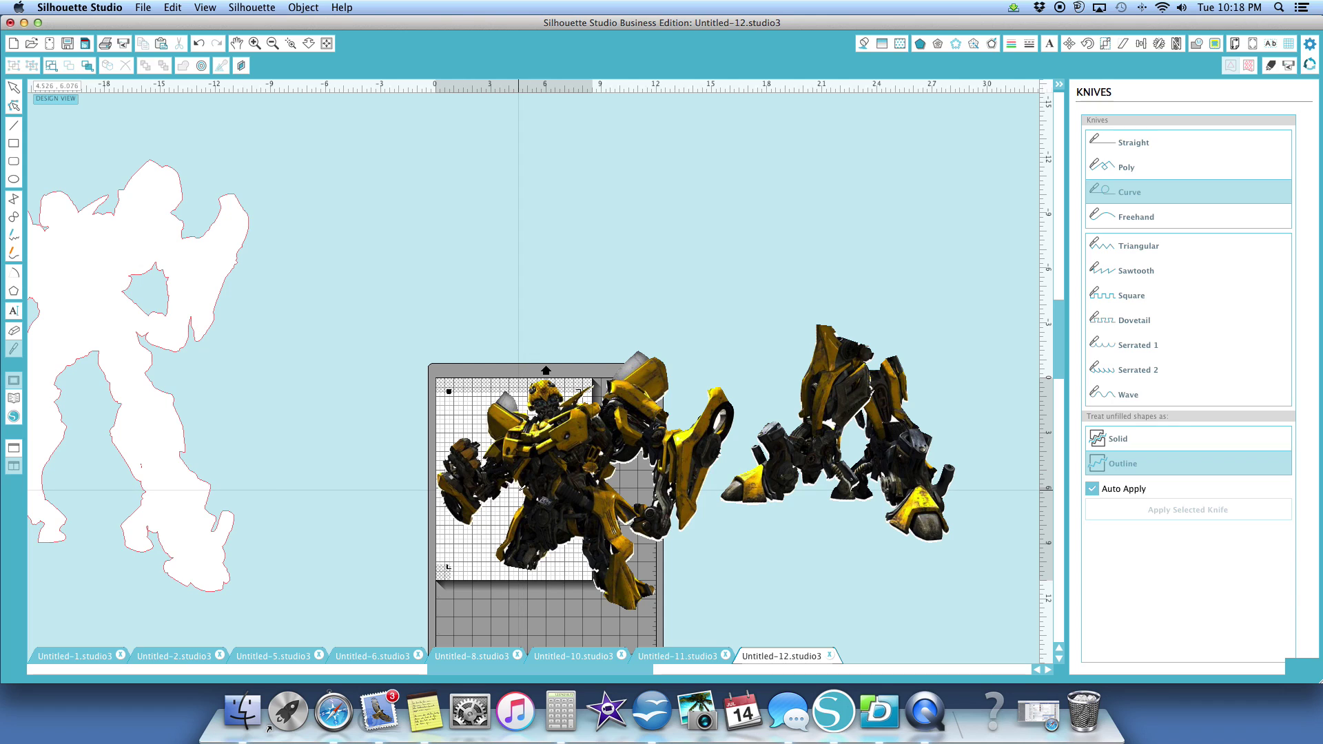
click(518, 491)
click(514, 493)
double_click(504, 509)
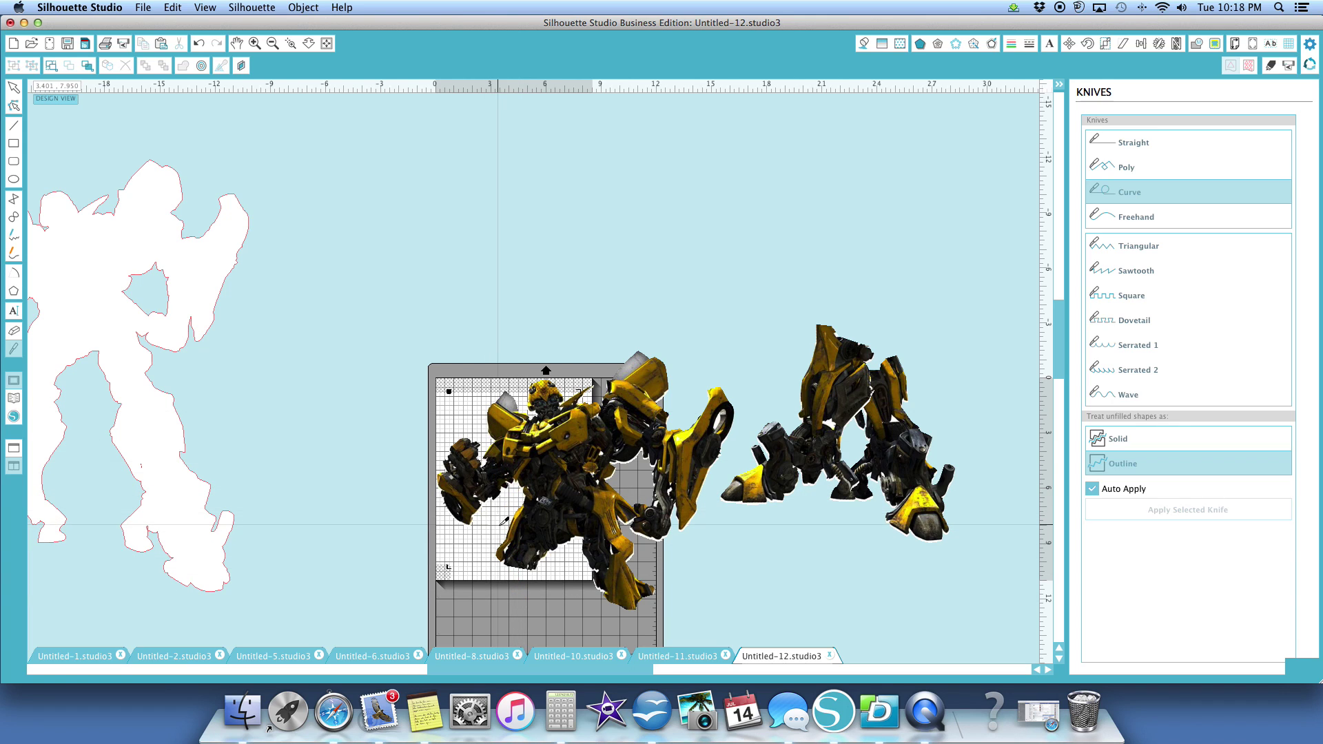
click(254, 44)
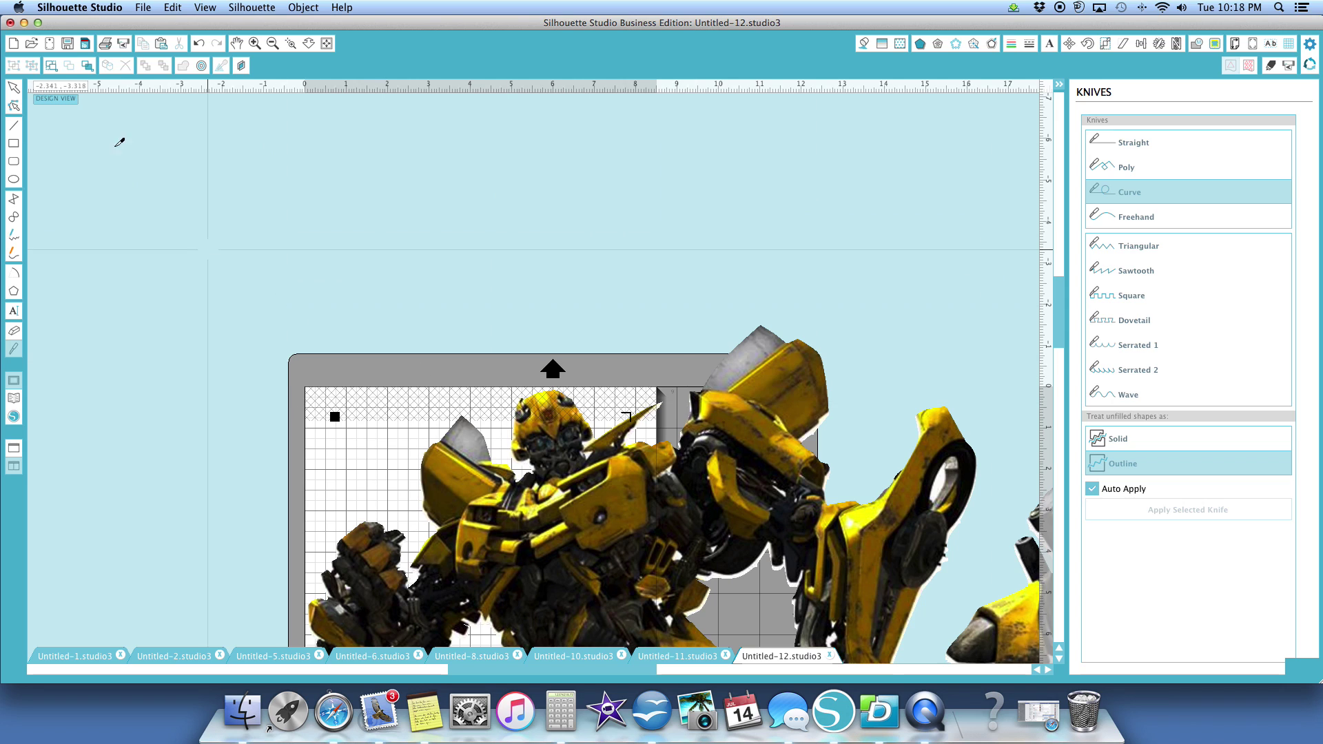
scroll(125, 138, down, 4)
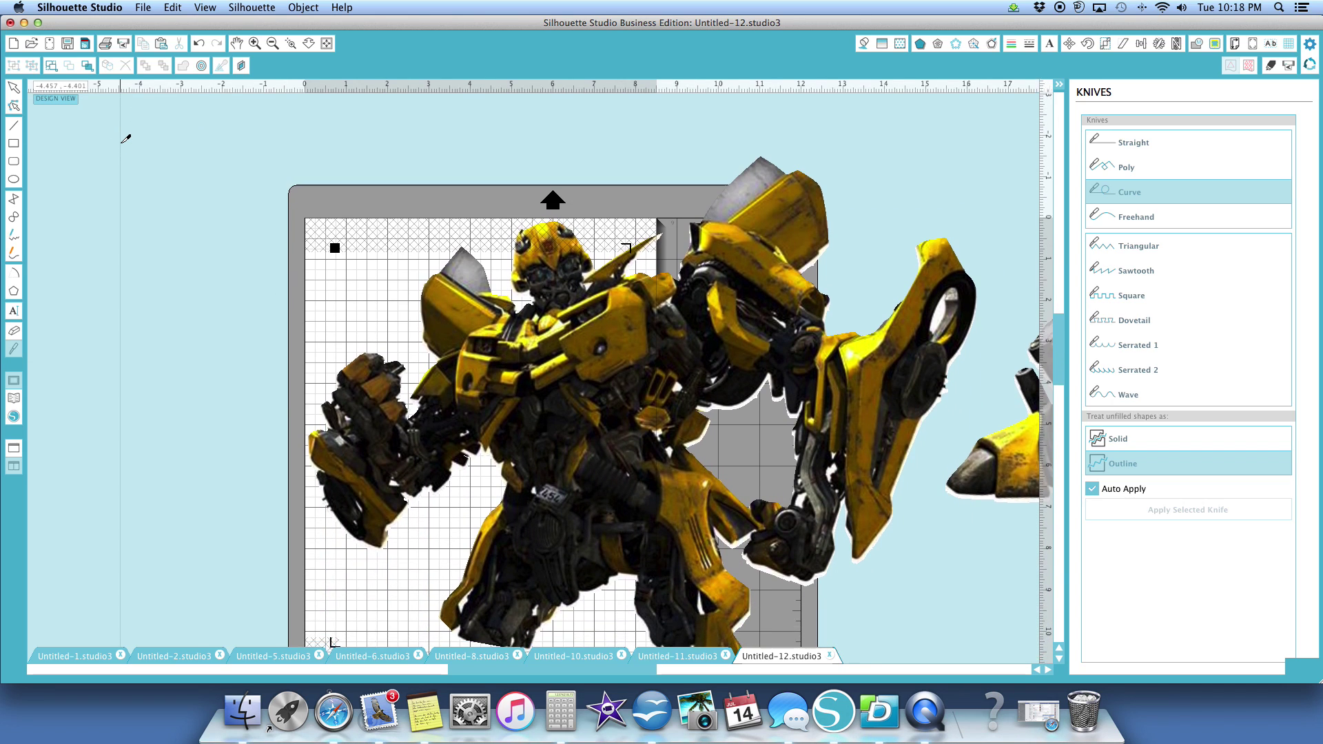
scroll(125, 138, down, 3)
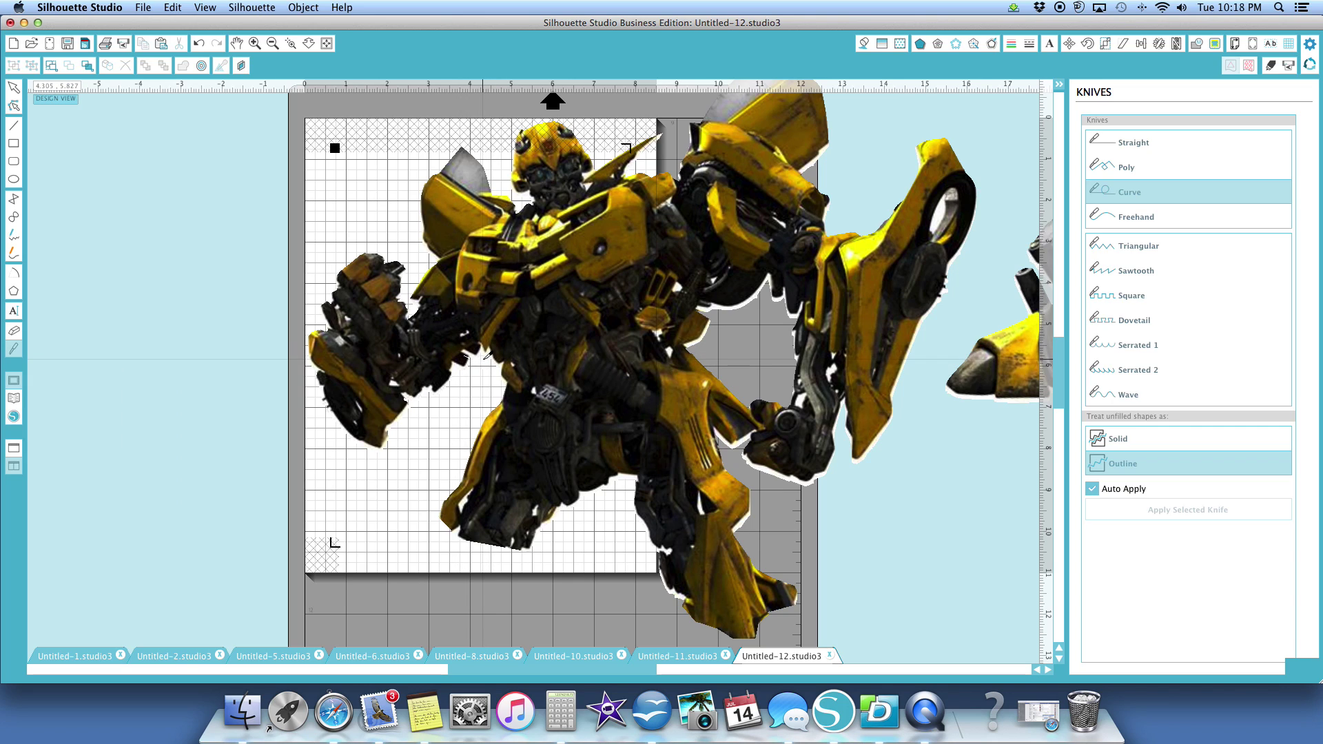
drag(484, 358, 501, 333)
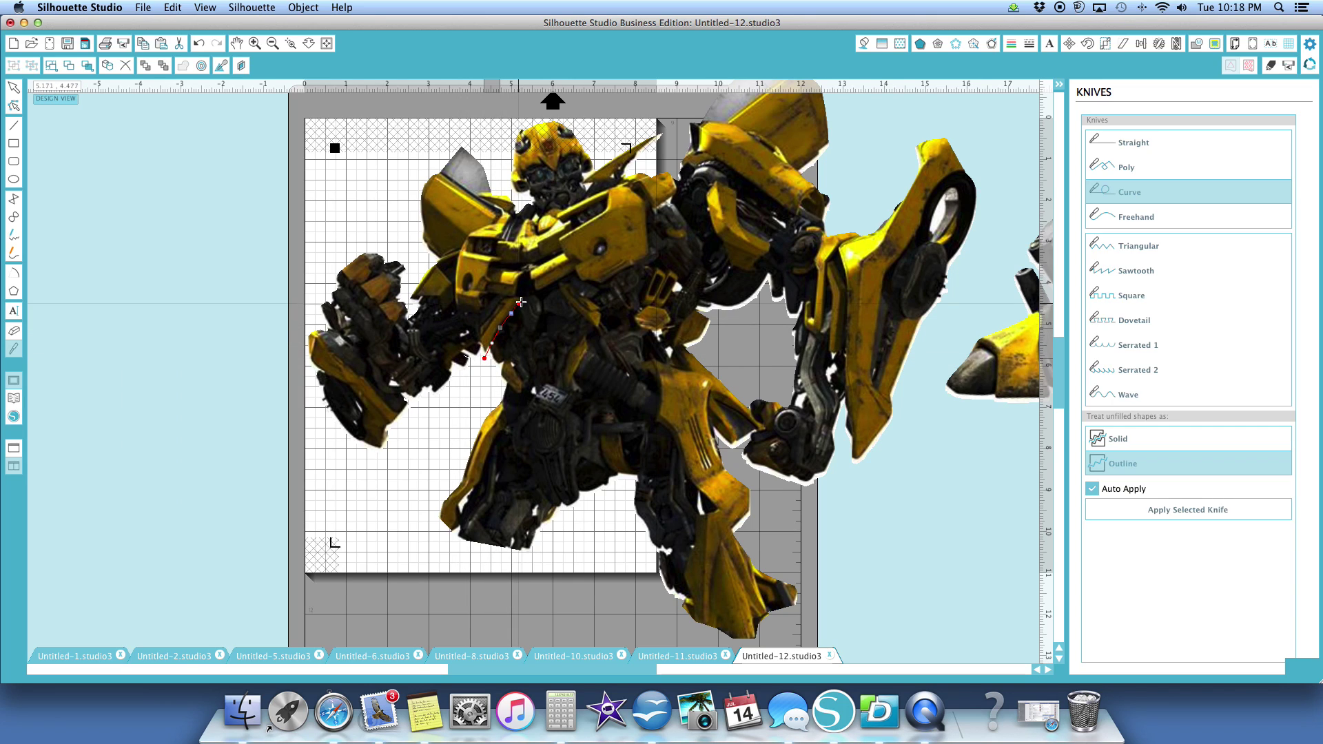
click(523, 302)
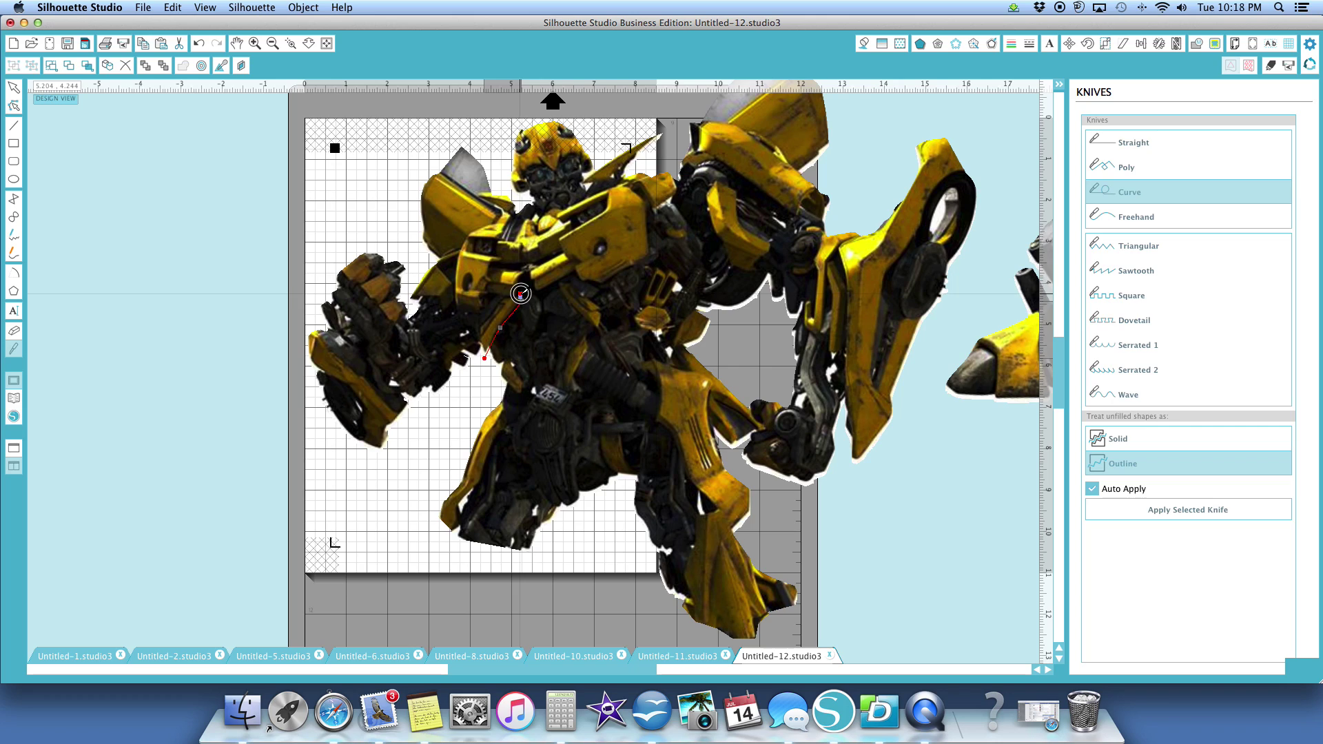
click(520, 278)
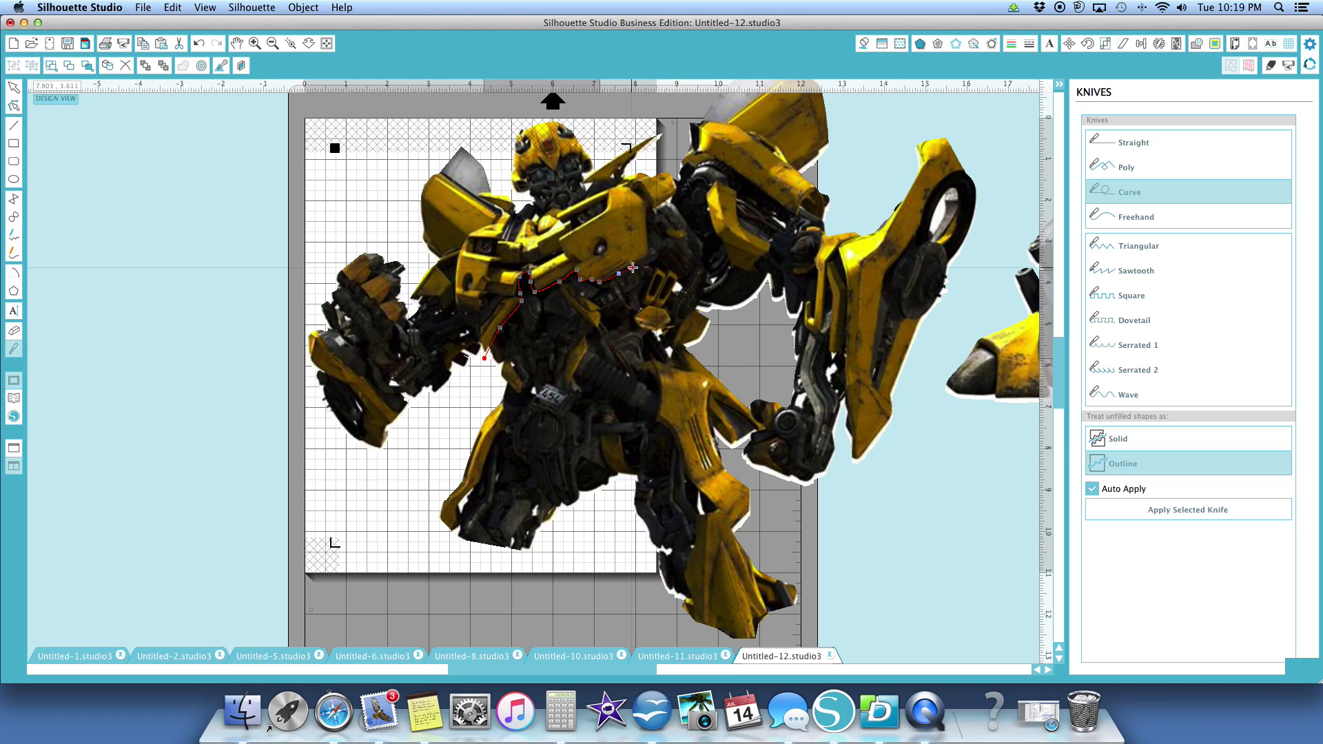
click(646, 260)
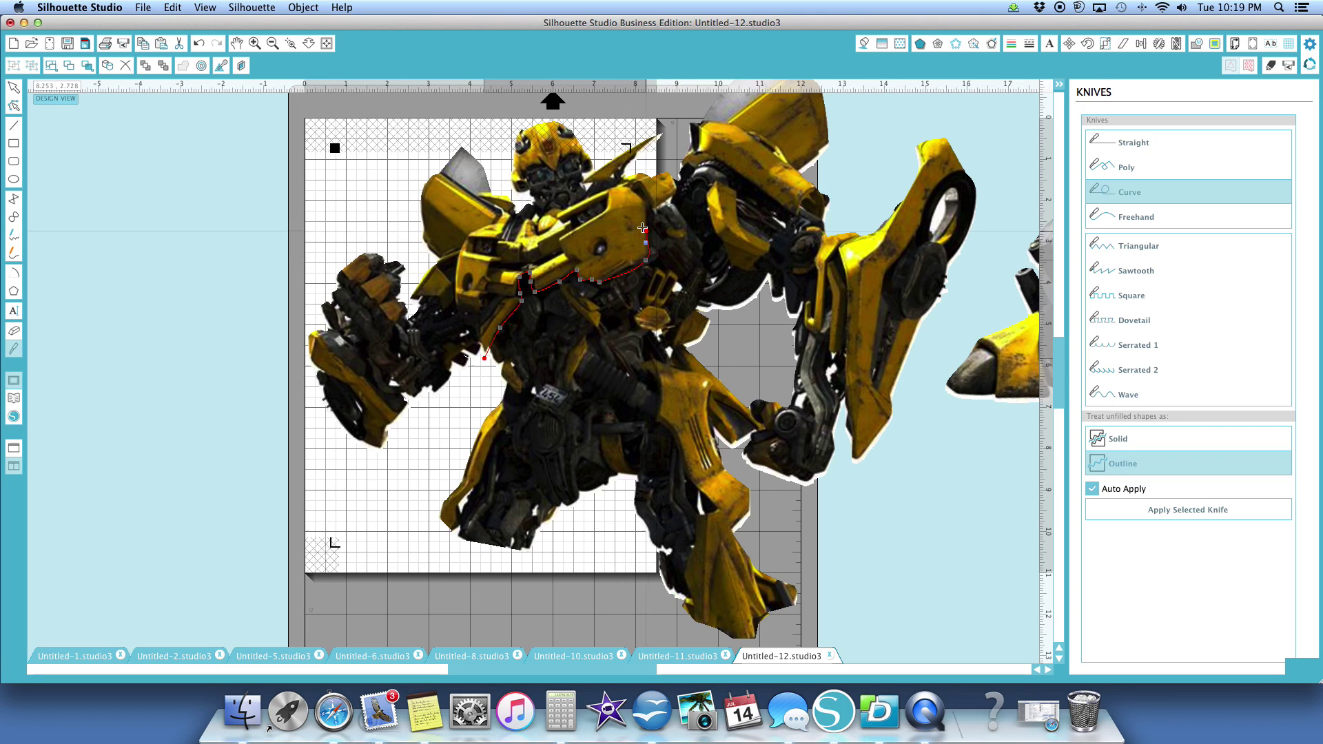
double_click(651, 264)
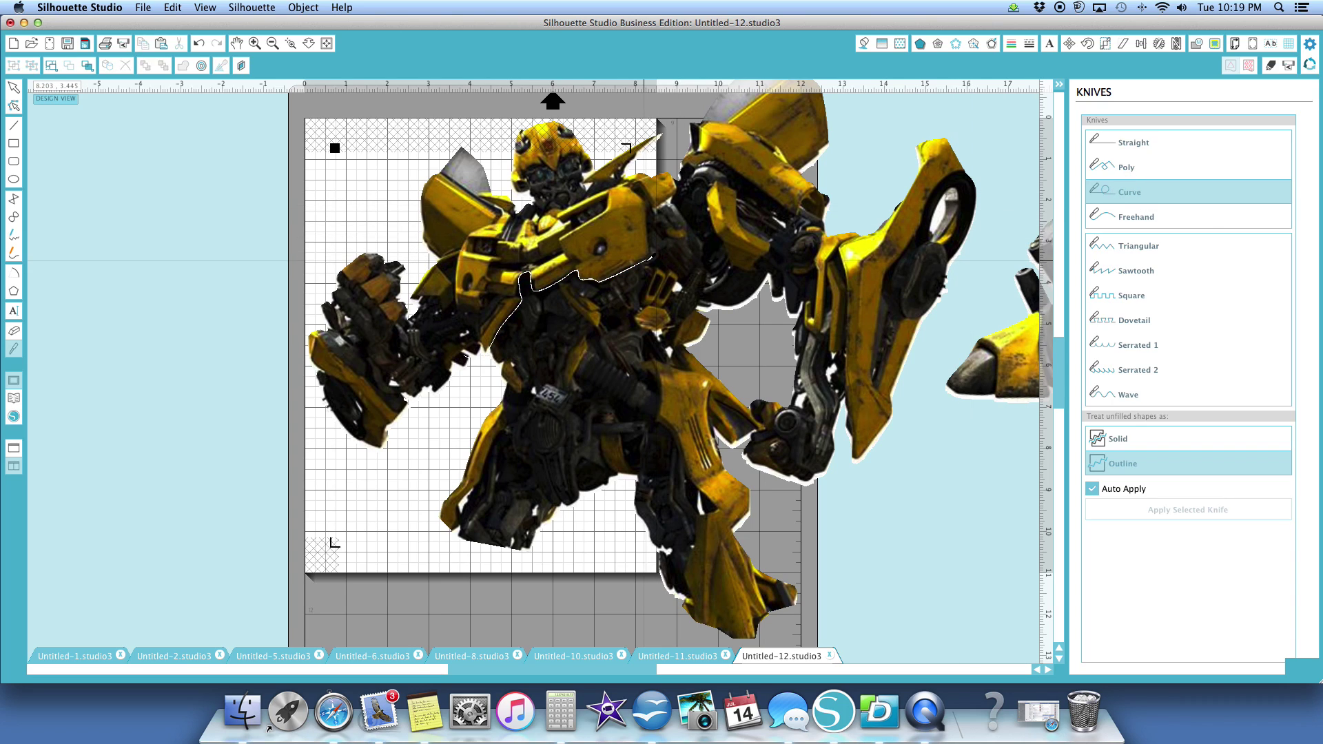
Step: Continue the Curve knife cut from the chest plate's lower corner up its edge and past the shoulder beside the head
click(646, 260)
click(646, 206)
click(669, 200)
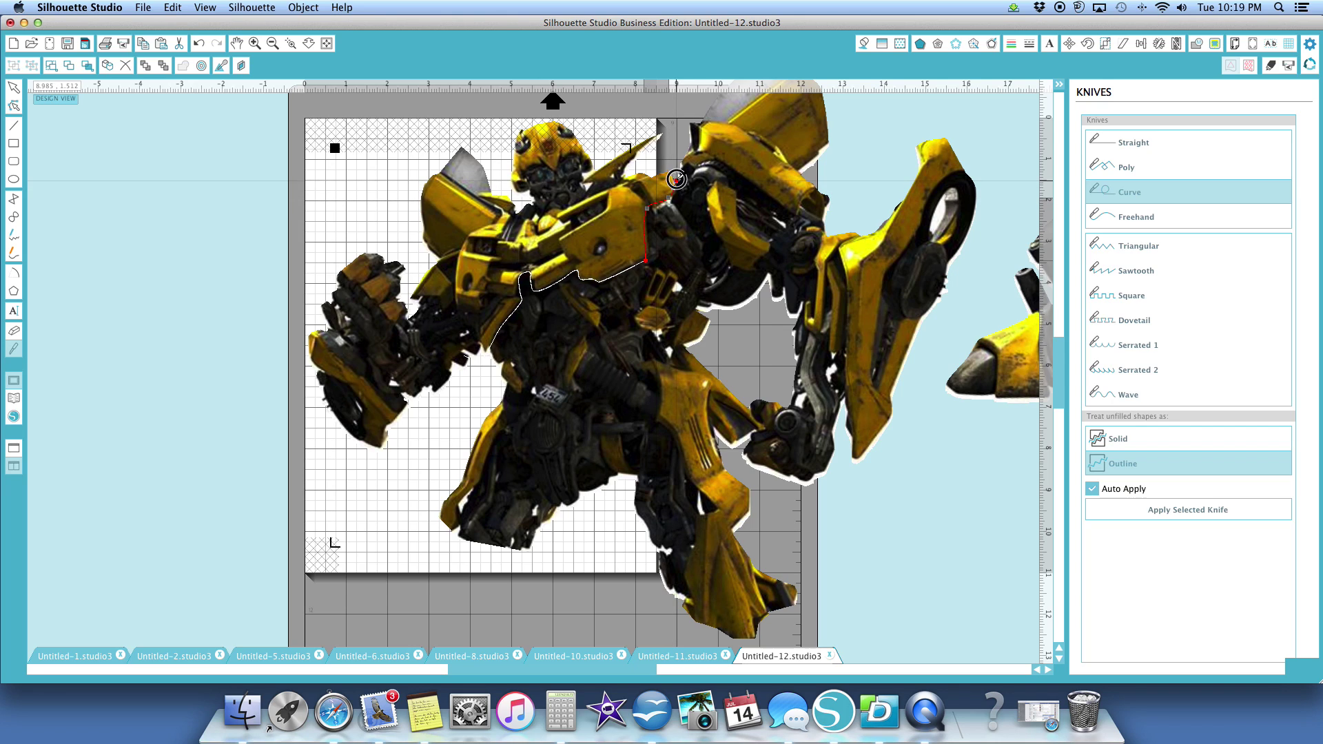
double_click(683, 153)
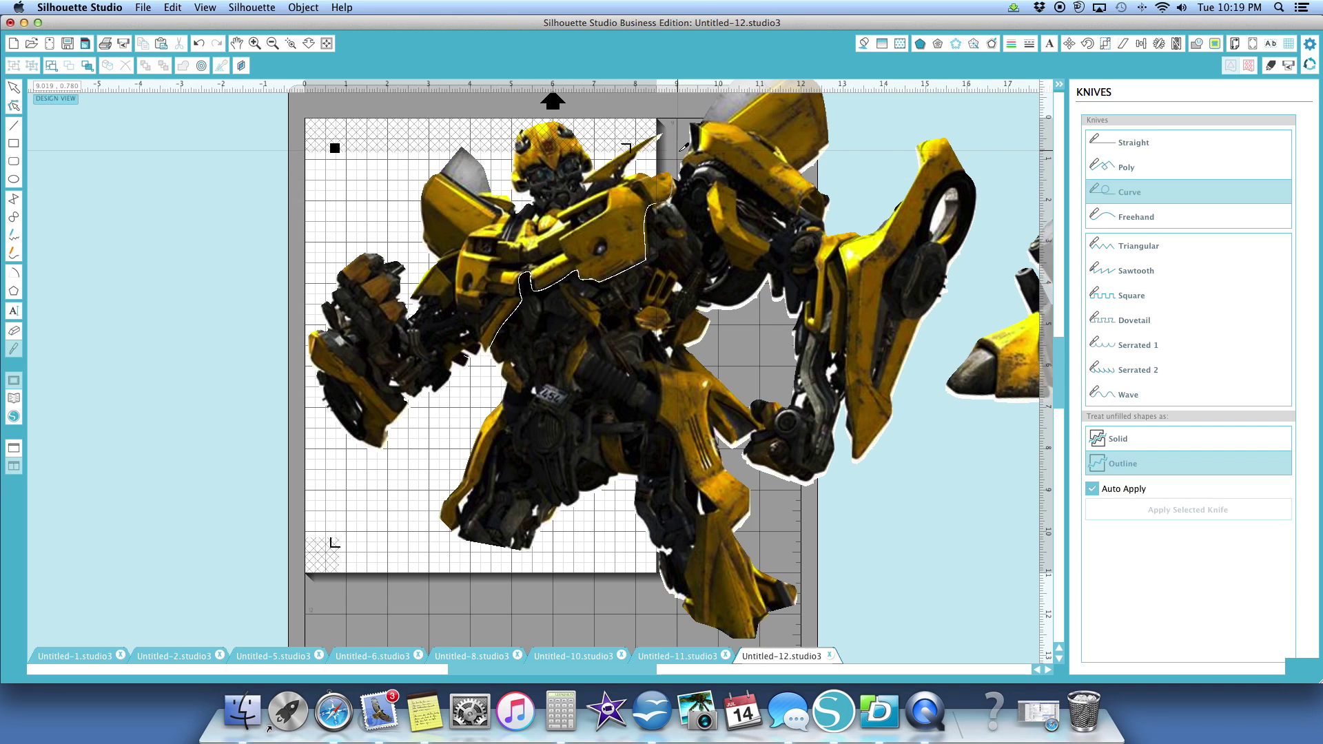
Step: Separate the head-and-arm piece from the rest of the body and fit it, rotated counterclockwise, between the registration marks
click(17, 92)
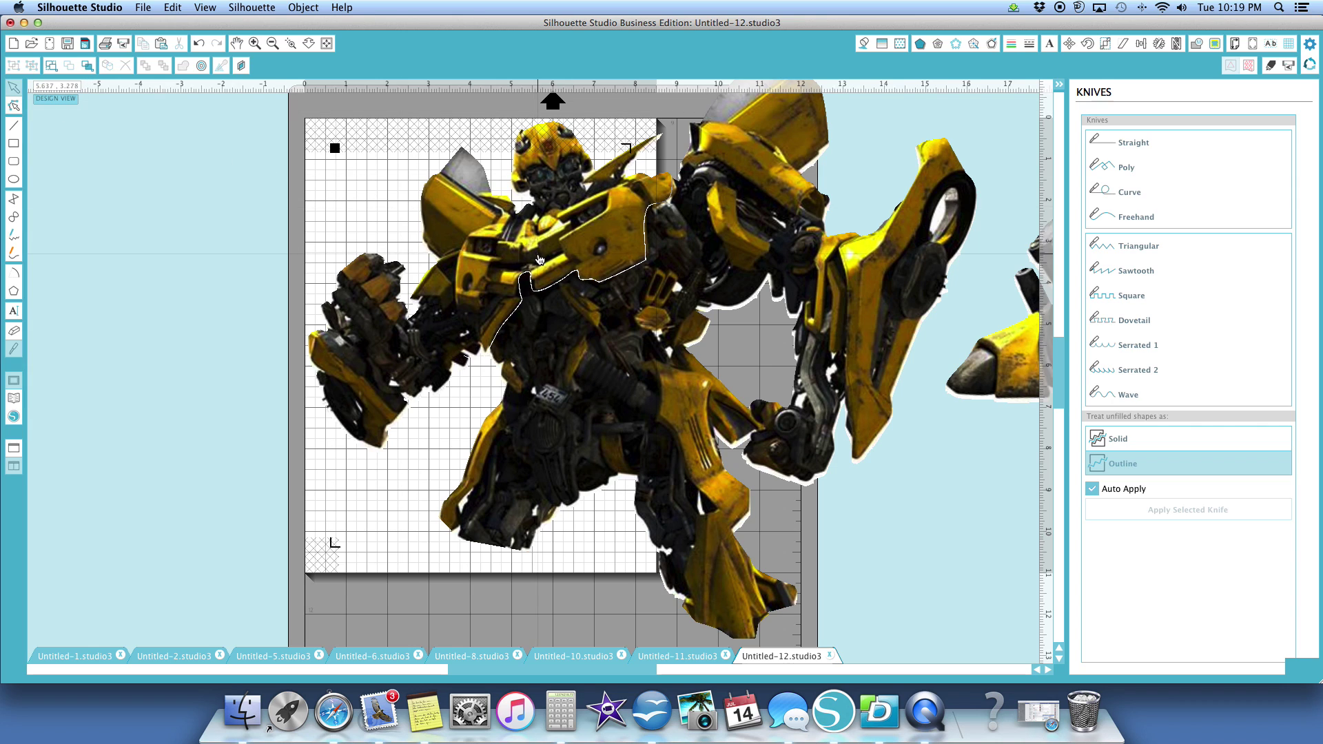
drag(540, 259, 388, 289)
drag(661, 422, 895, 448)
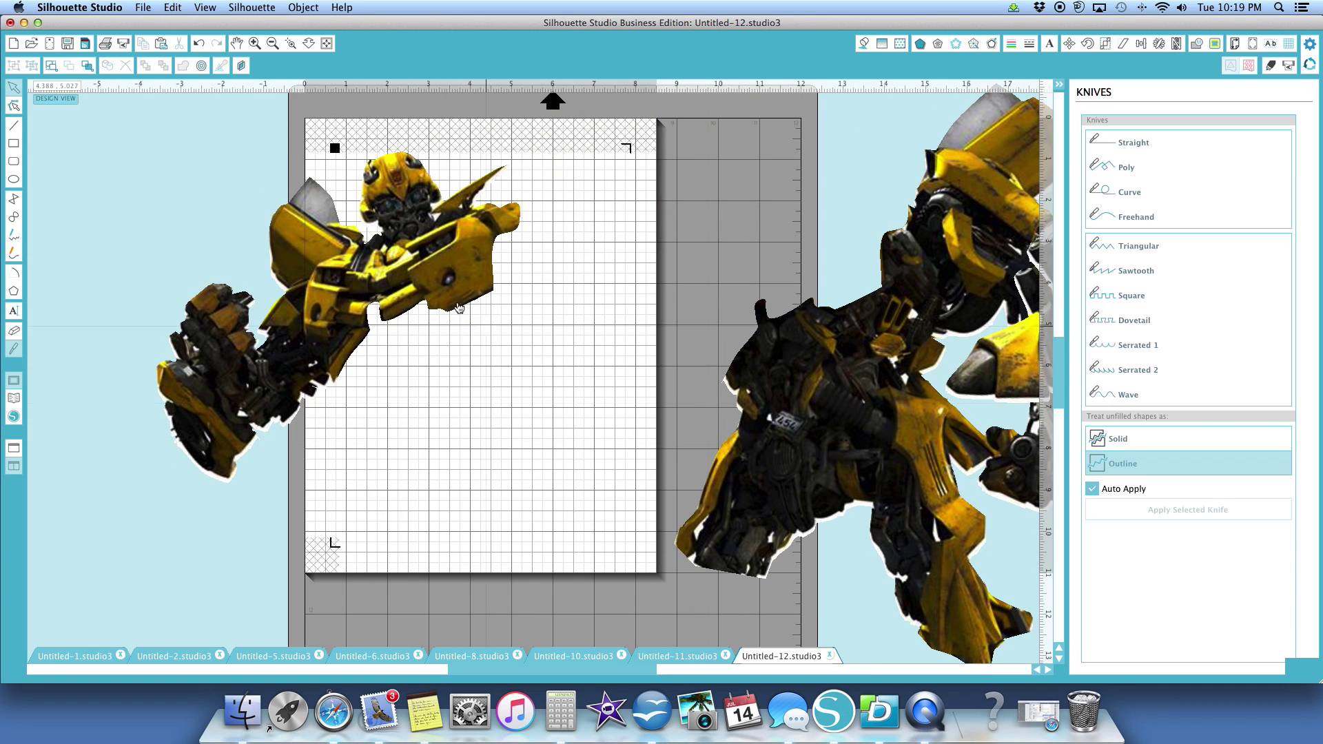
drag(406, 276, 528, 295)
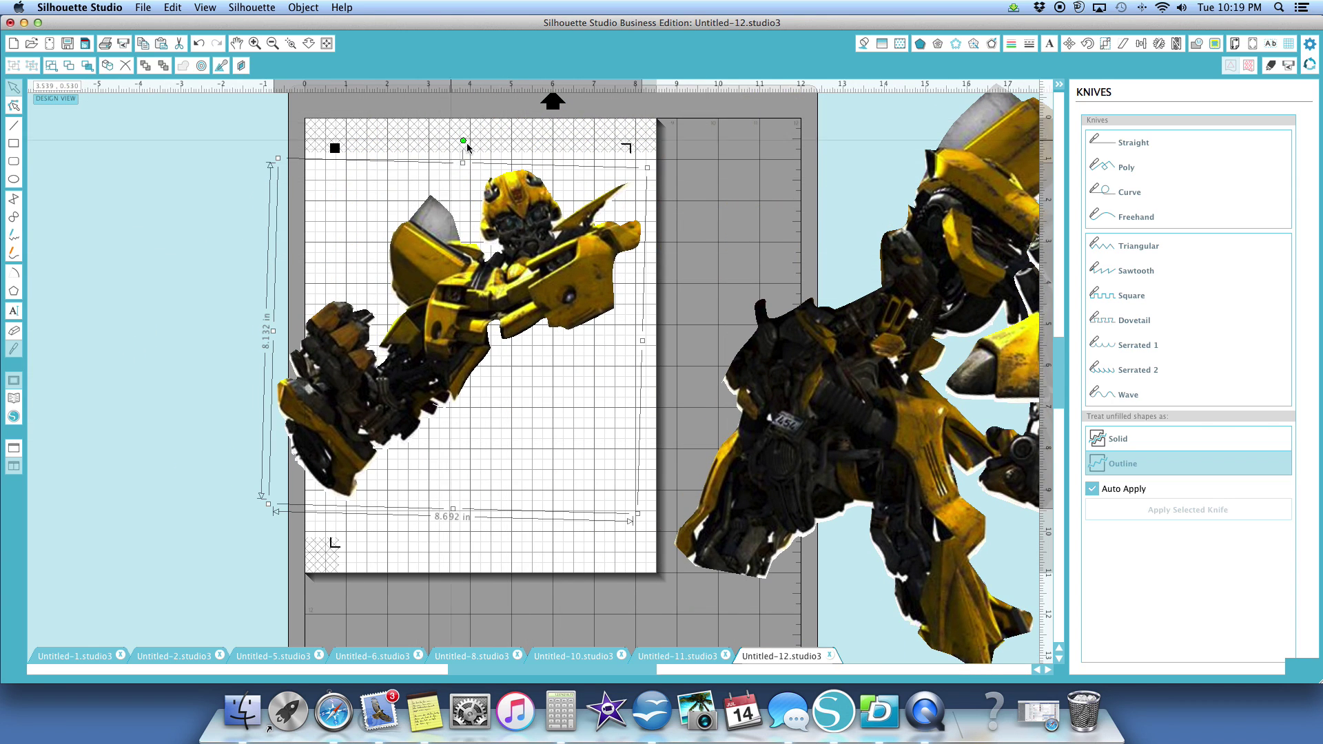
drag(463, 140, 374, 159)
drag(433, 218, 458, 235)
Step: Set the head-and-arm piece aside beside the mat and place the remaining body over the page, rotated clockwise
drag(496, 308, 93, 293)
drag(820, 414, 437, 314)
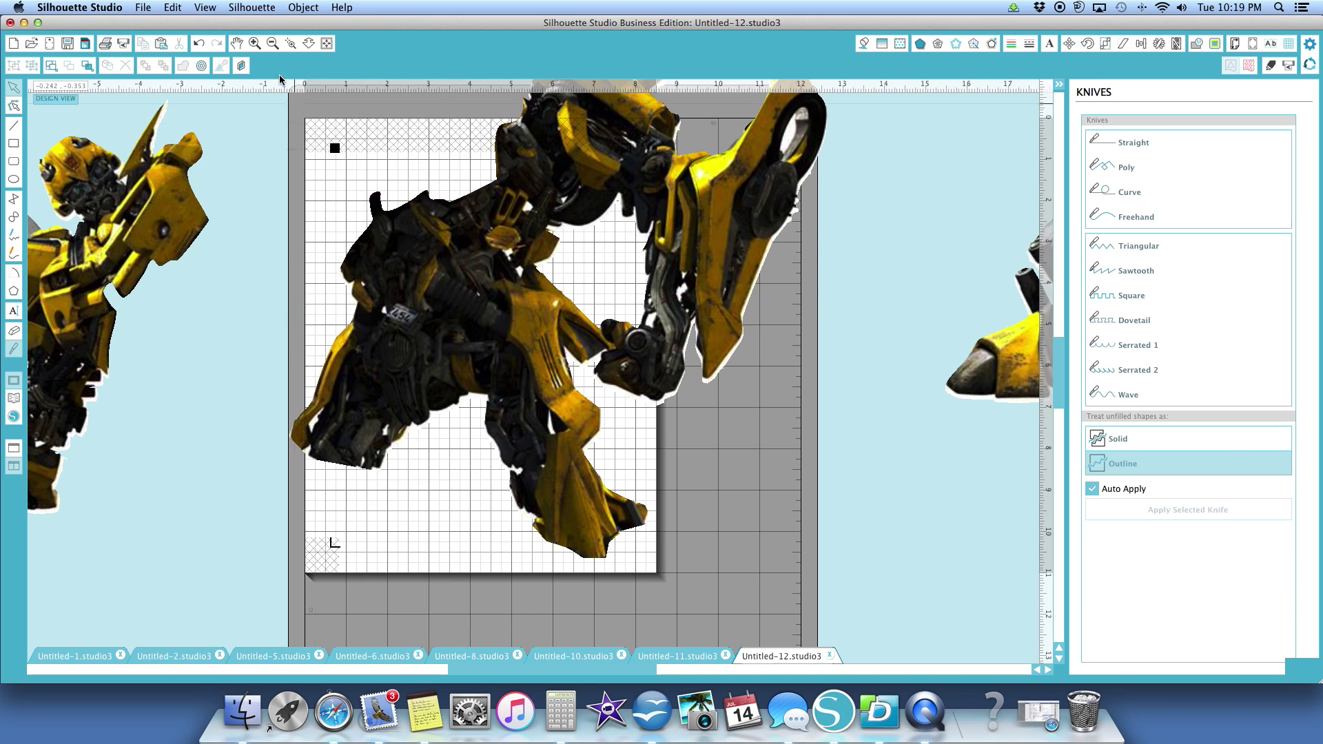
click(573, 130)
scroll(577, 141, up, 5)
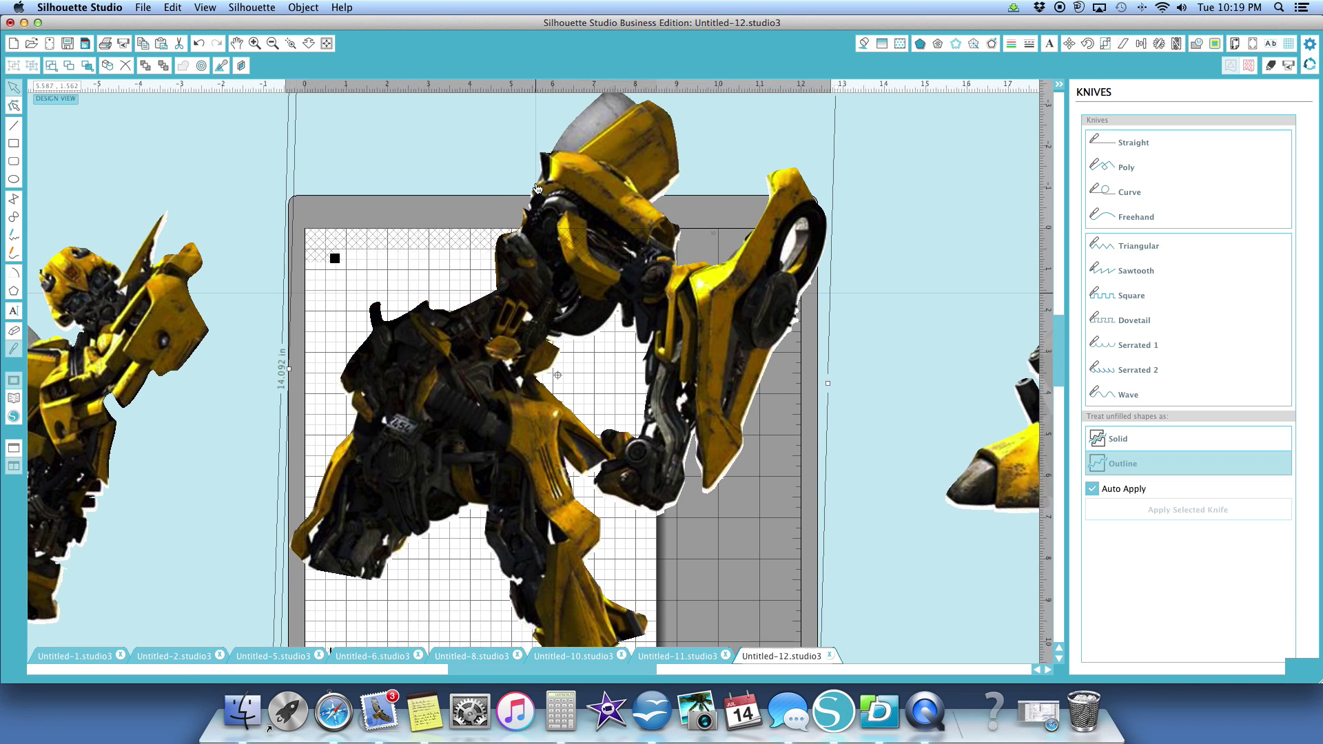
drag(567, 102, 748, 183)
drag(532, 472, 606, 509)
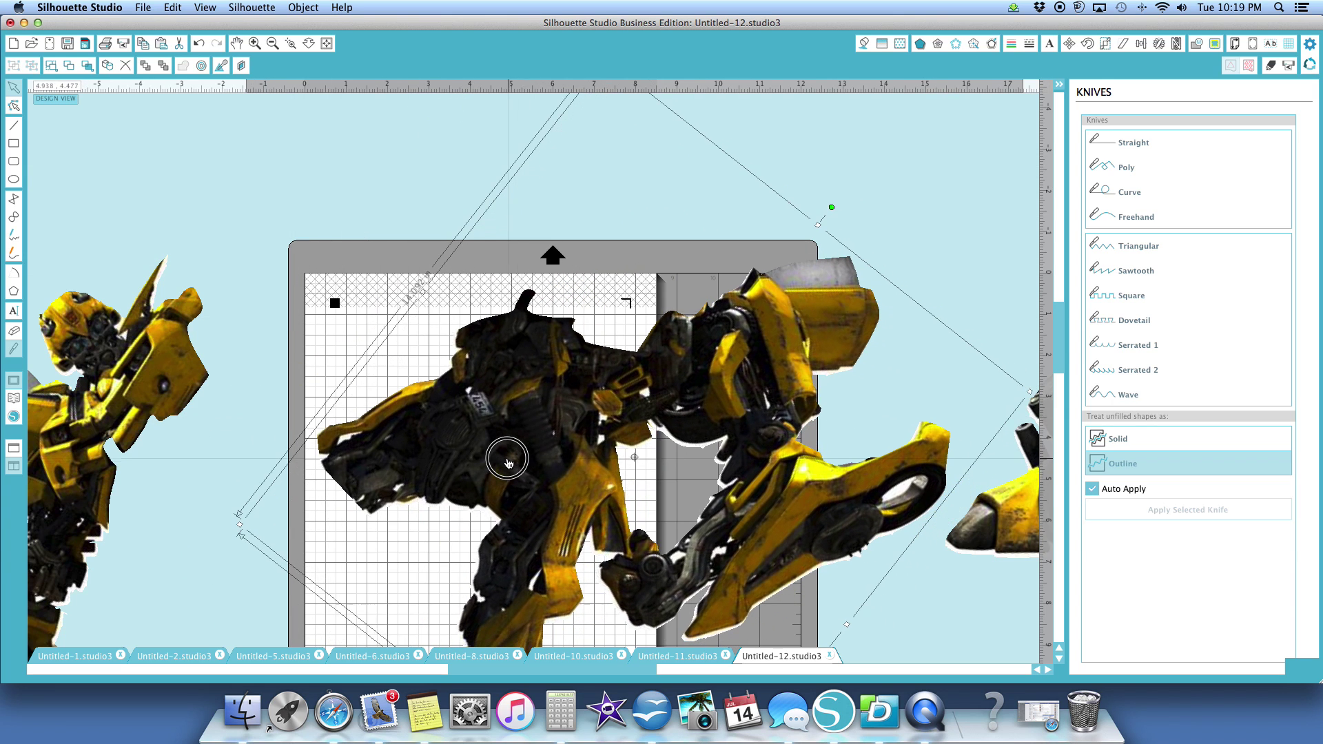
click(273, 45)
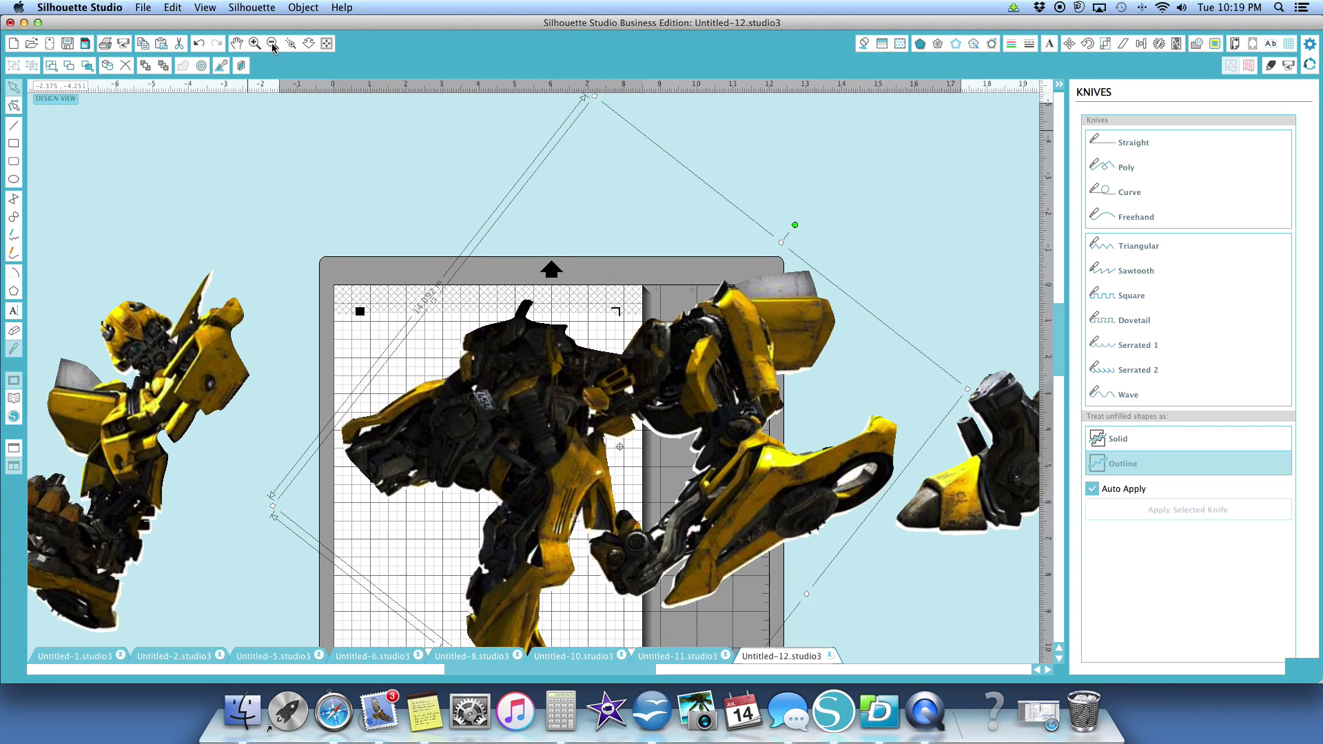
click(273, 46)
click(273, 45)
drag(530, 453, 527, 445)
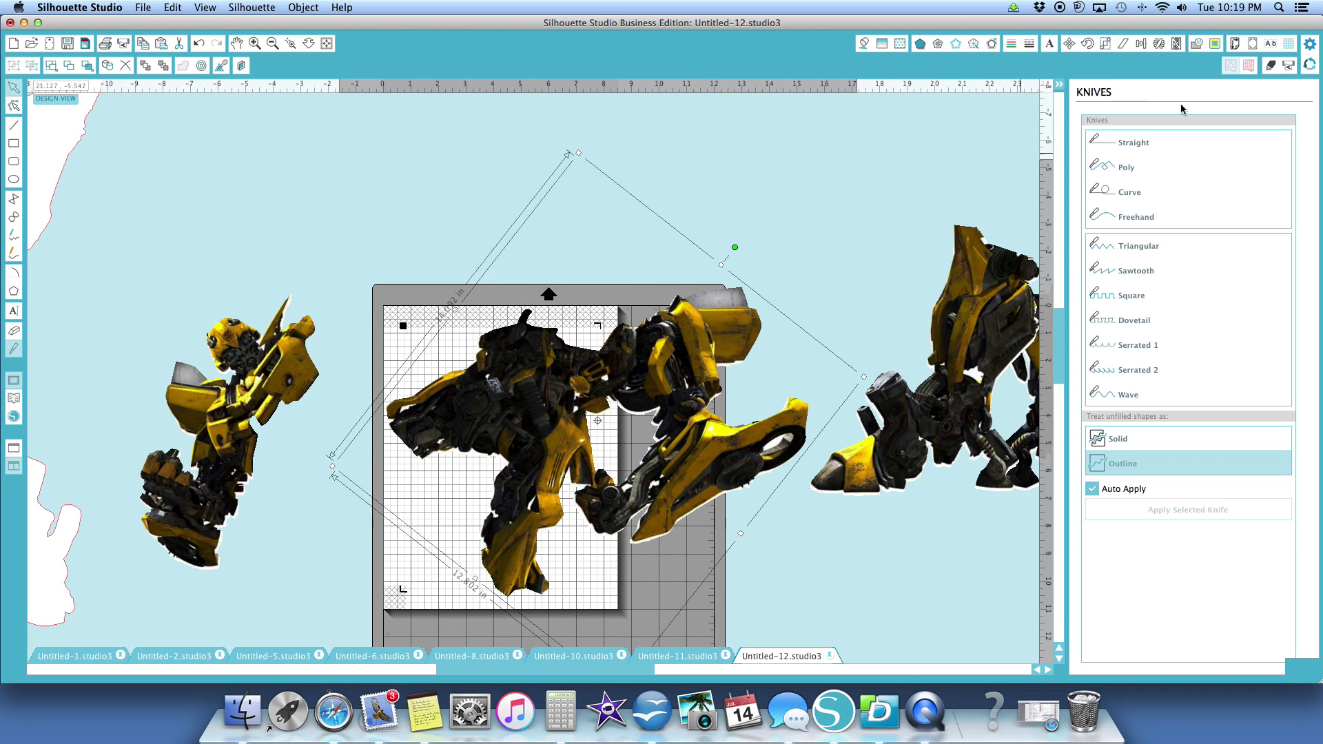
Step: Cut between the torso and the remaining shoulder with the Curve knife and move the body up toward the mat's upper edge
click(1121, 193)
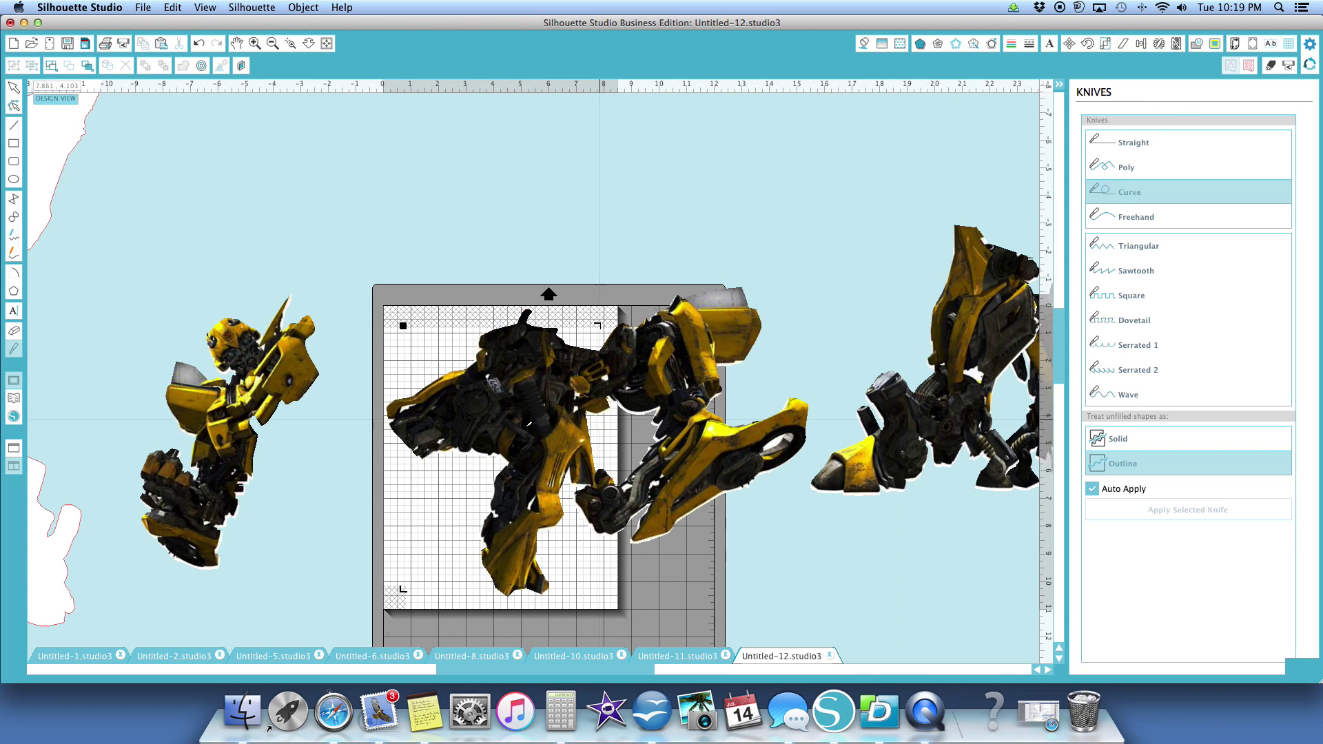
click(599, 344)
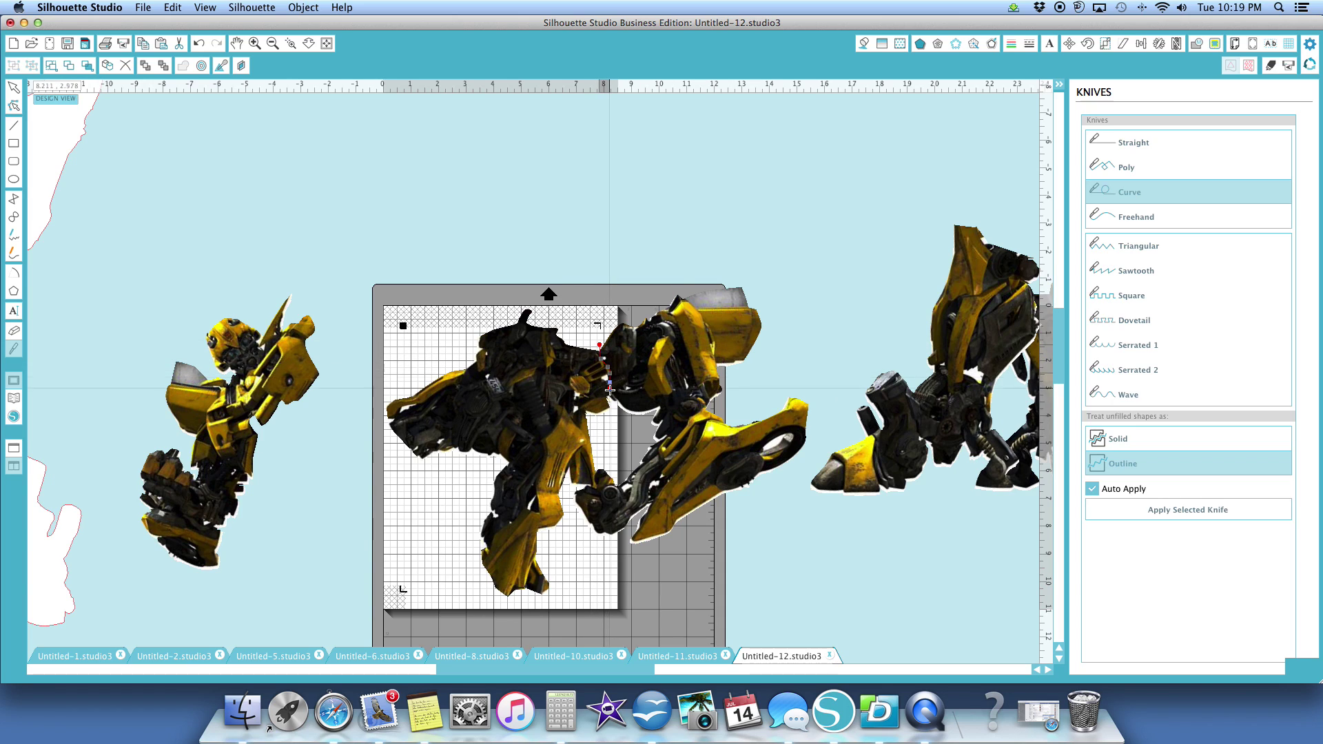
double_click(619, 427)
click(13, 88)
drag(686, 410, 752, 289)
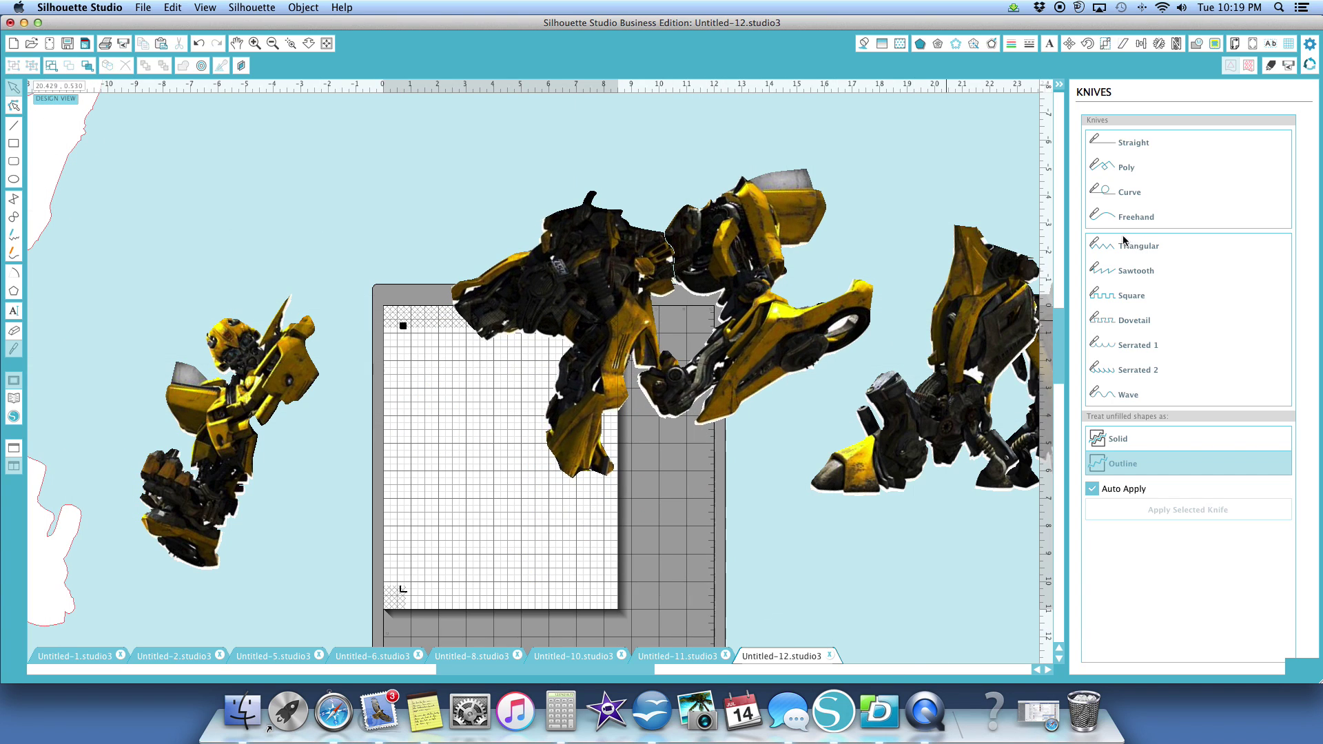
Step: Cut across the forearm above the hand with the Curve knife and pull the torso and hand away from the arm
click(1112, 191)
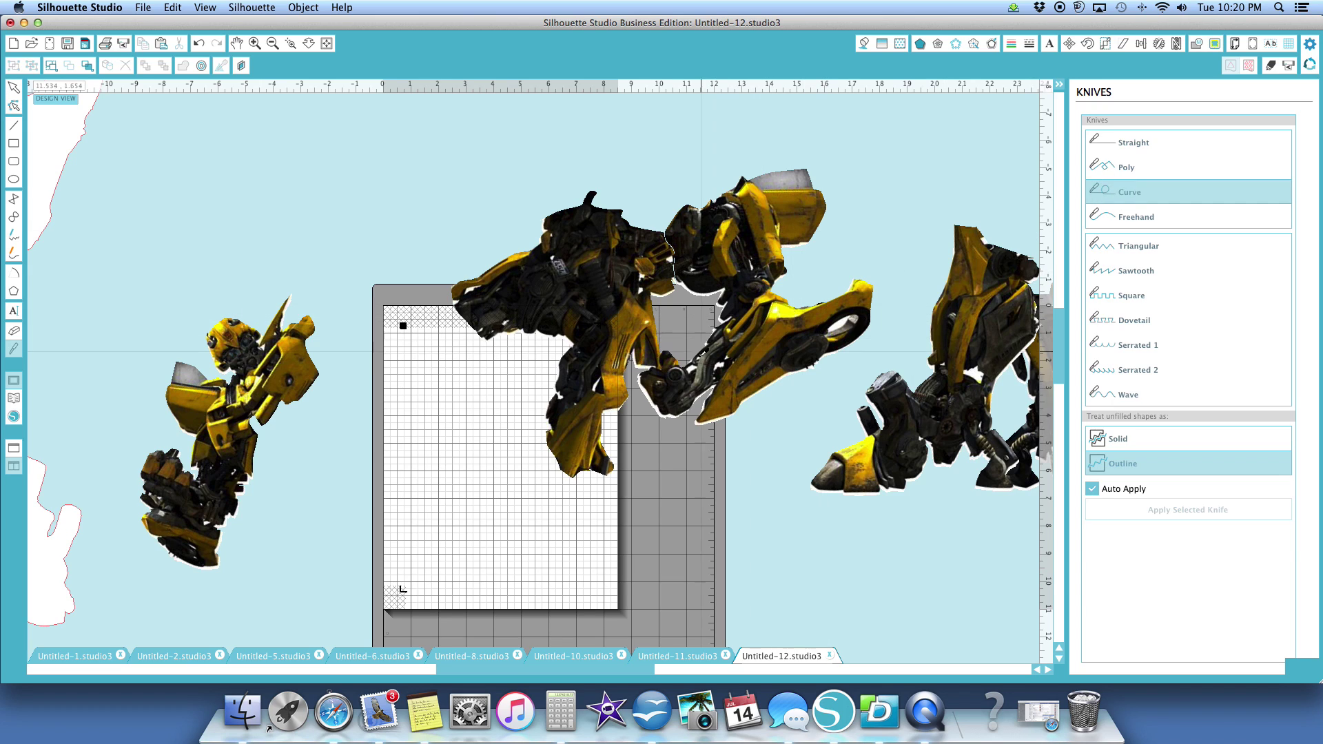
click(690, 358)
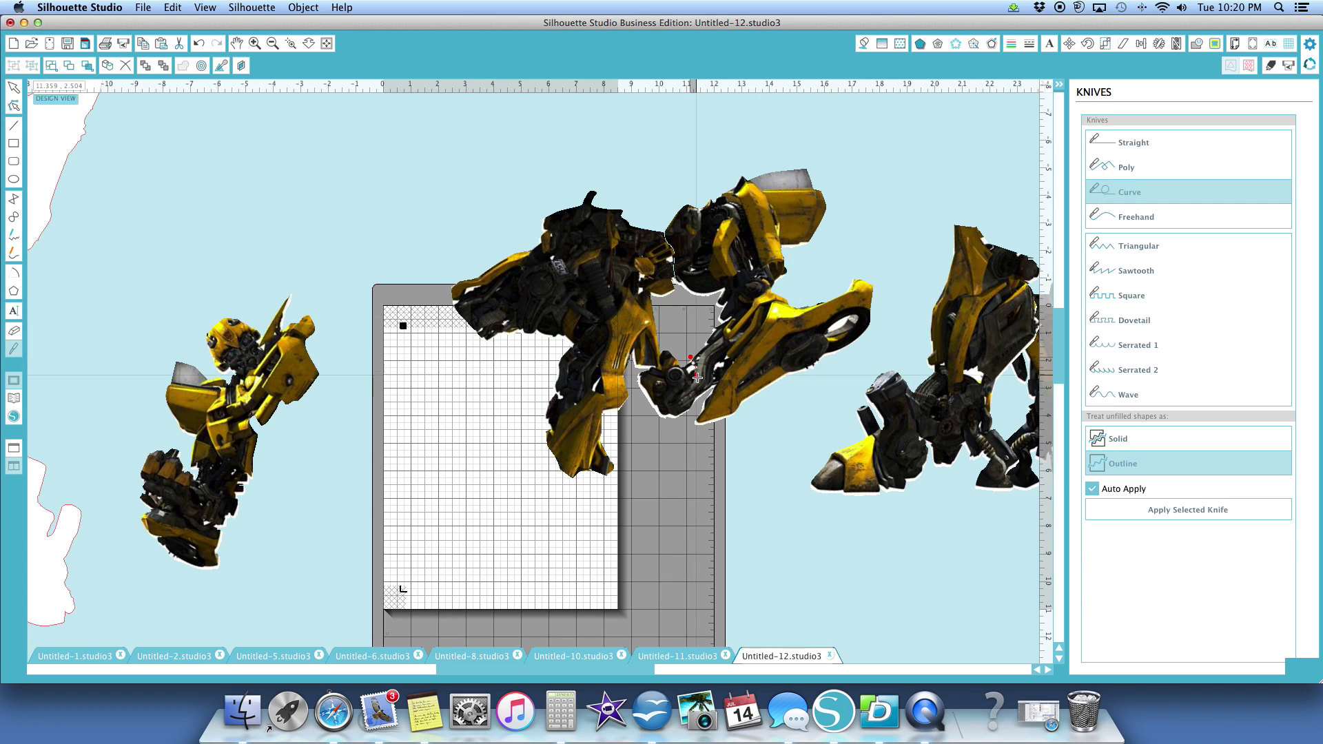
click(679, 404)
double_click(692, 428)
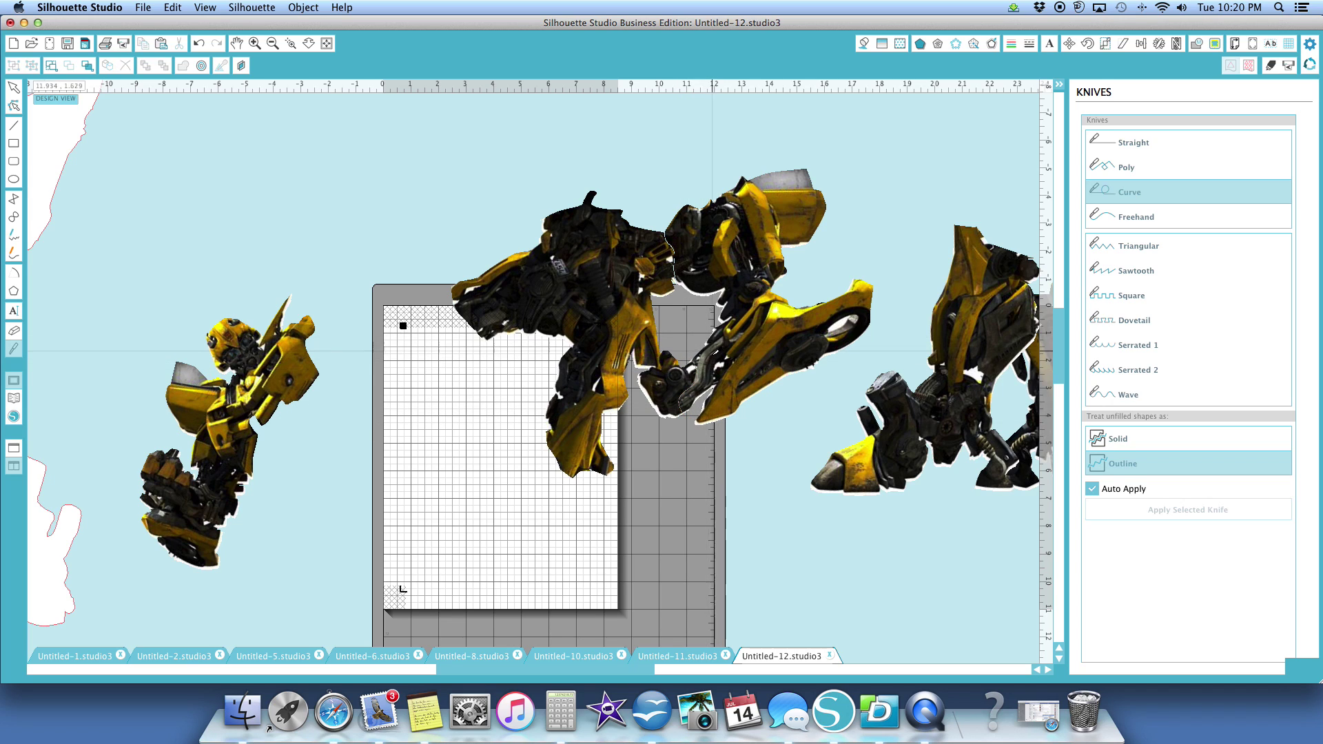
click(14, 87)
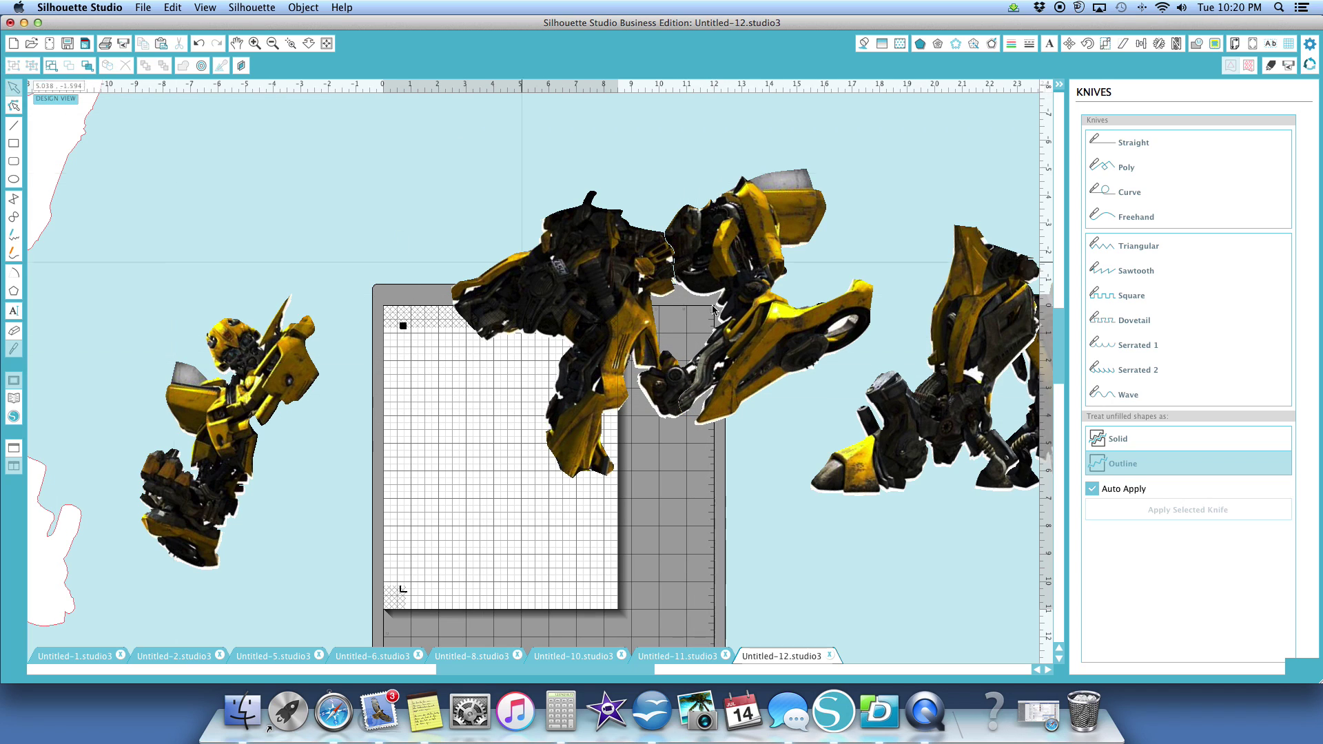
drag(719, 285, 619, 308)
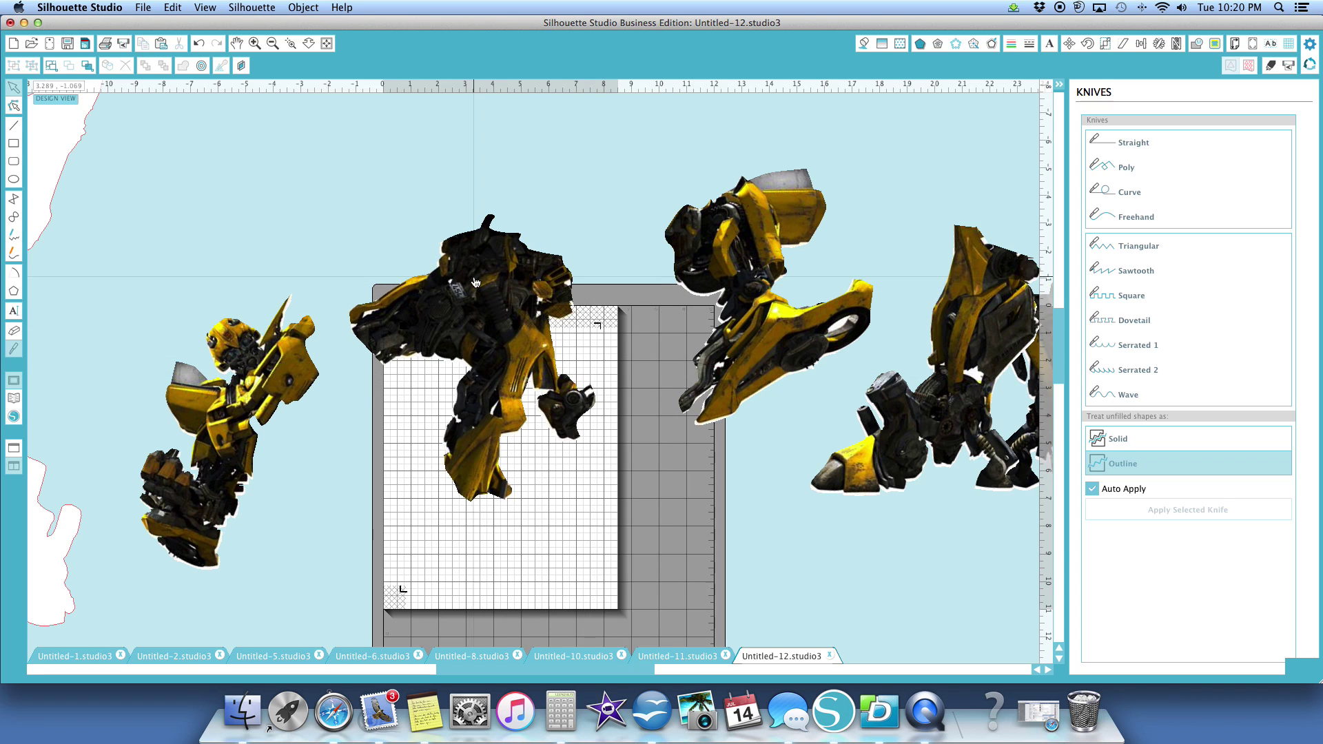
Step: Set the torso-and-hand piece aside beyond the mat and fit the cut arm between the registration marks
drag(470, 279, 516, 303)
drag(610, 324, 1042, 497)
drag(764, 343, 498, 491)
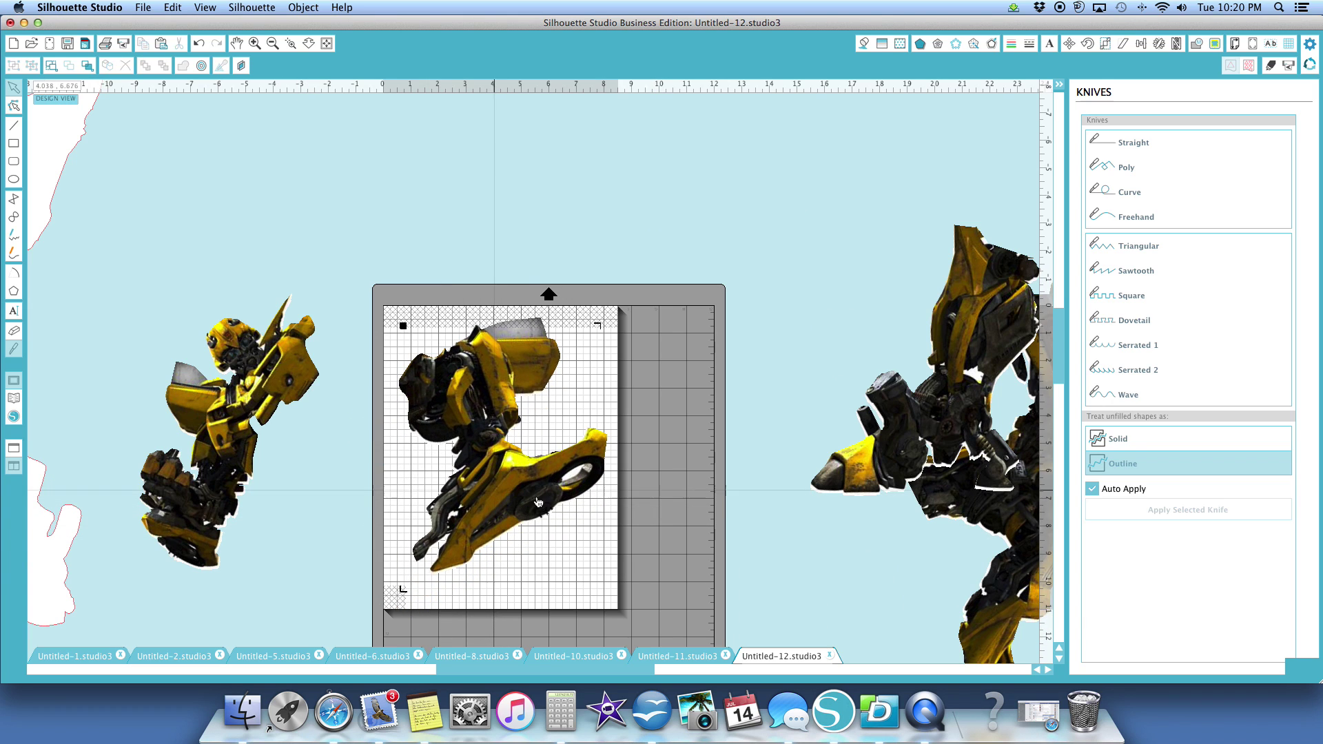
Step: Spread the torso and both leg pieces apart beside the mat so that they no longer overlap
click(273, 45)
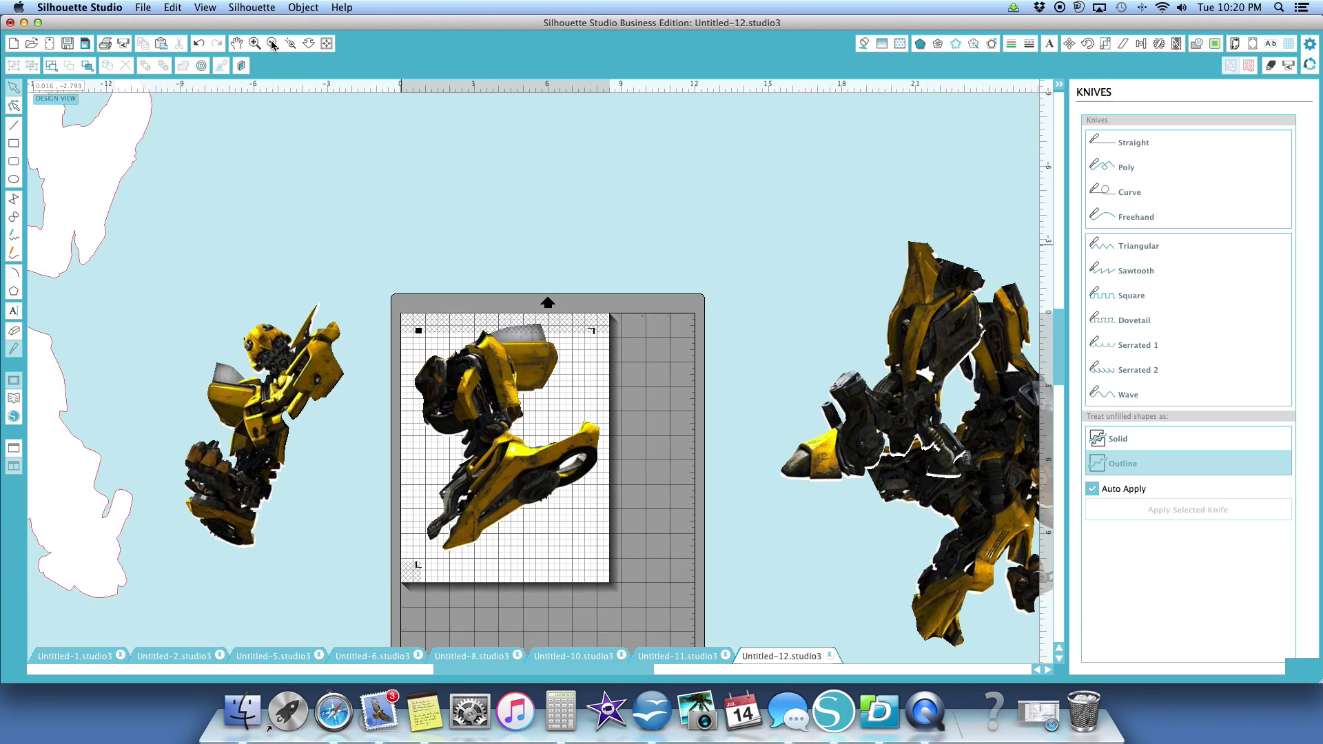
drag(866, 422, 698, 271)
drag(608, 135, 557, 191)
click(786, 334)
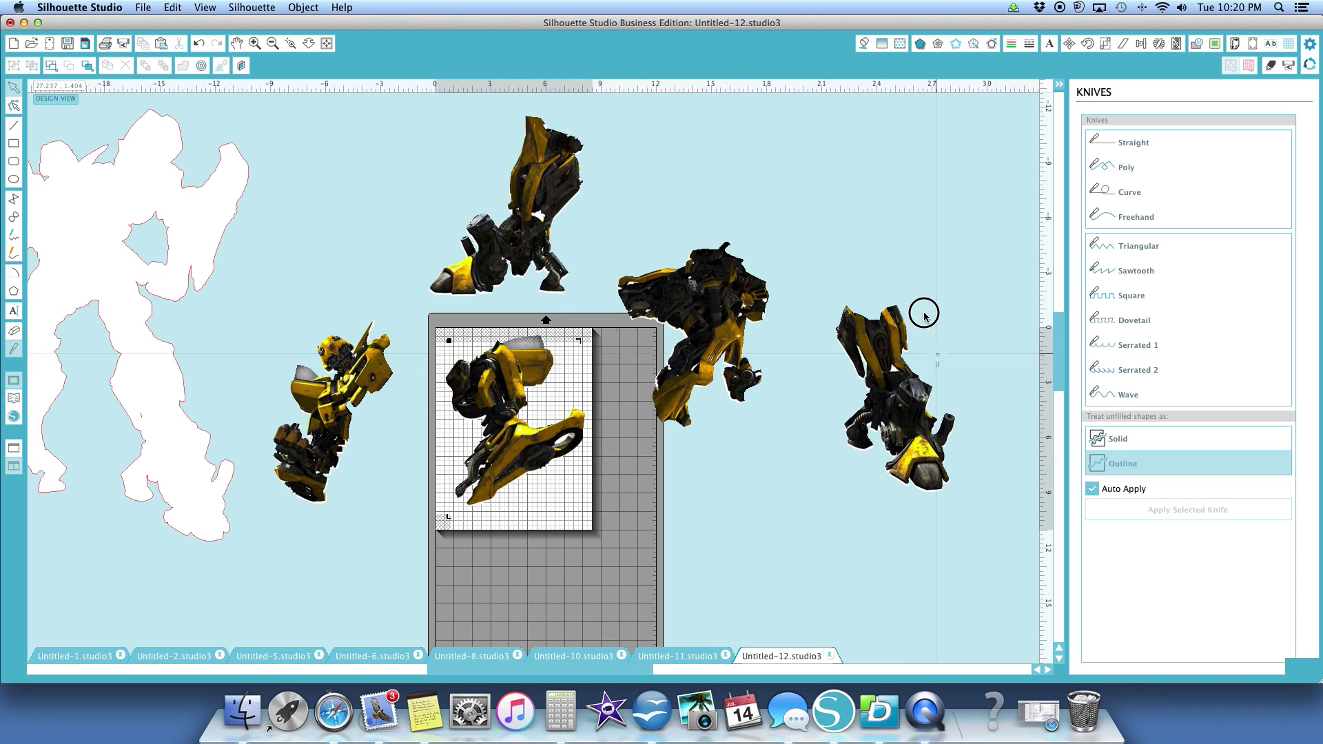
drag(951, 417, 1014, 491)
drag(445, 293, 692, 579)
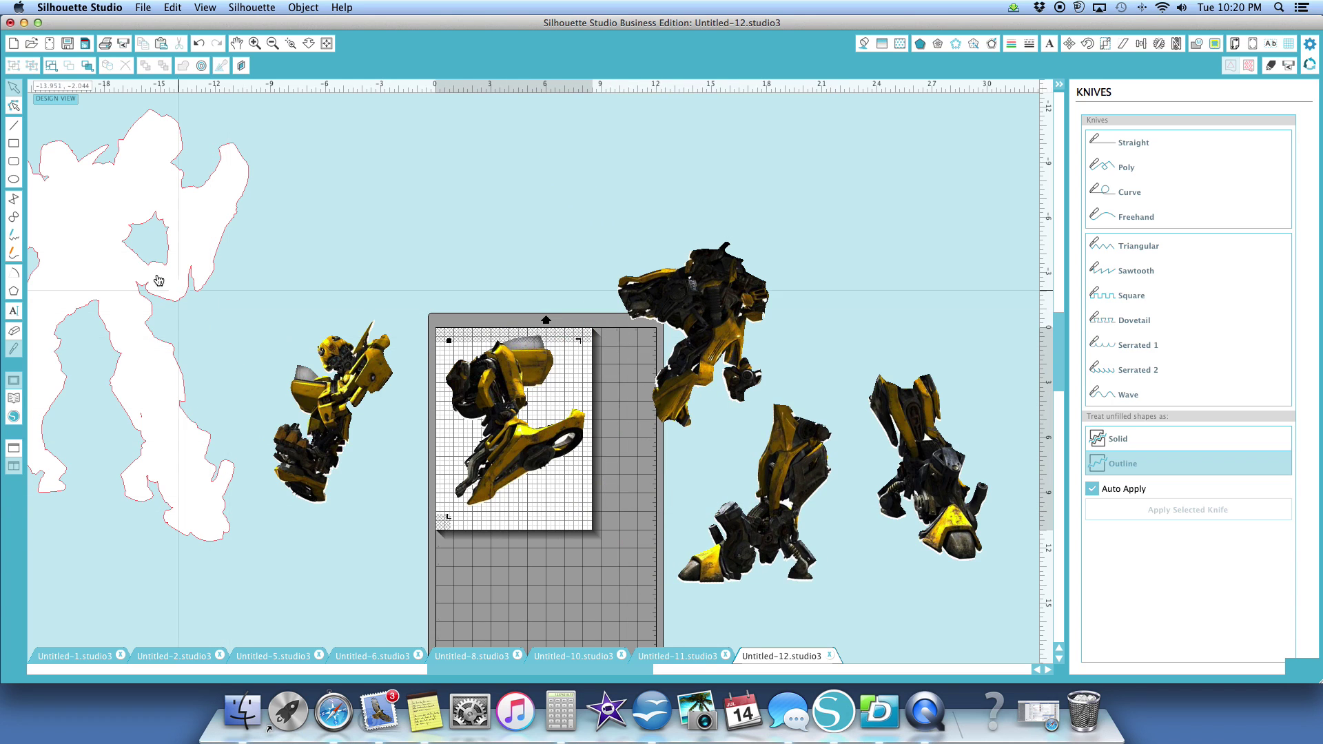
Step: Slide the backing outline closer to the mat and lay the cut leg pieces over it
drag(158, 273, 281, 271)
drag(722, 539, 117, 457)
drag(896, 499, 169, 229)
Step: Clear the head, leg, arm and torso pieces off the outline and page, gathering them on the far side of the mat
drag(274, 232, 846, 293)
drag(299, 394, 947, 410)
drag(168, 392, 1062, 458)
drag(474, 434, 892, 469)
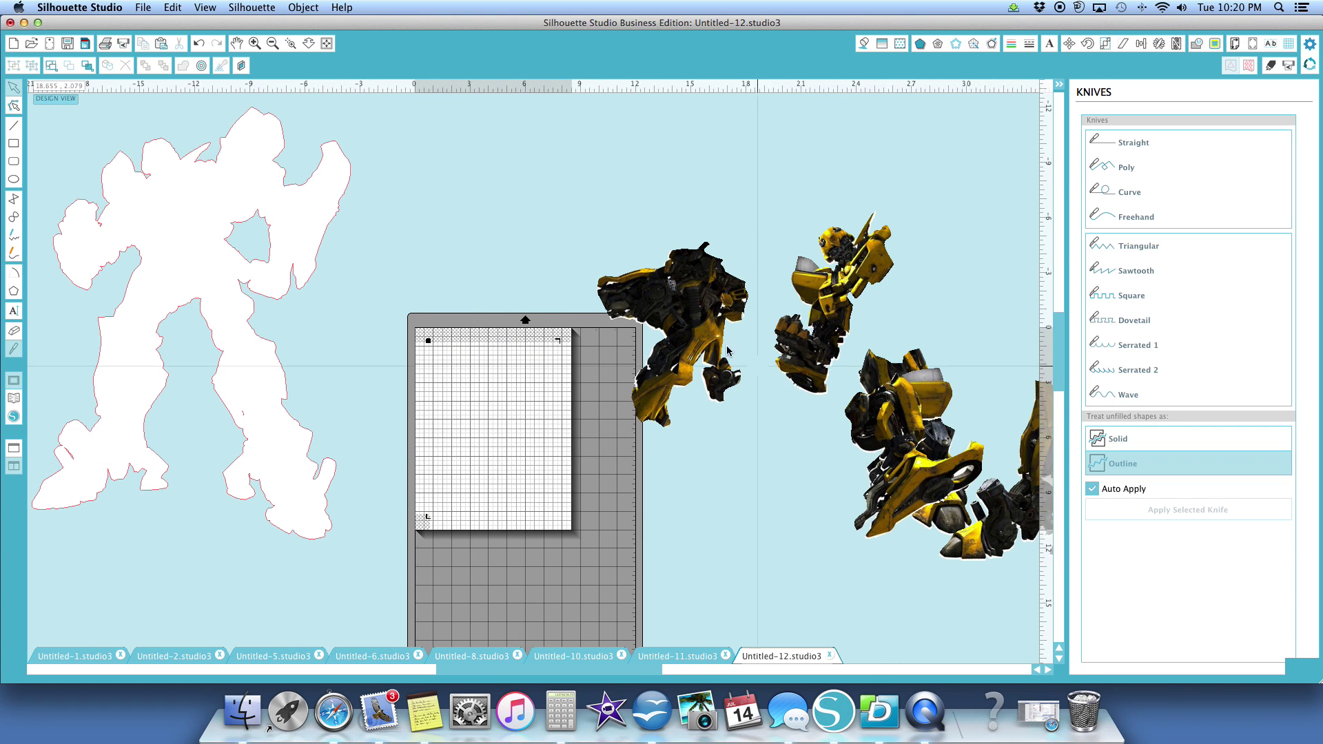
drag(682, 331, 944, 372)
Step: Lay the backing outline over the mat with one leg on the page and turn the registration marks off
drag(230, 286, 628, 277)
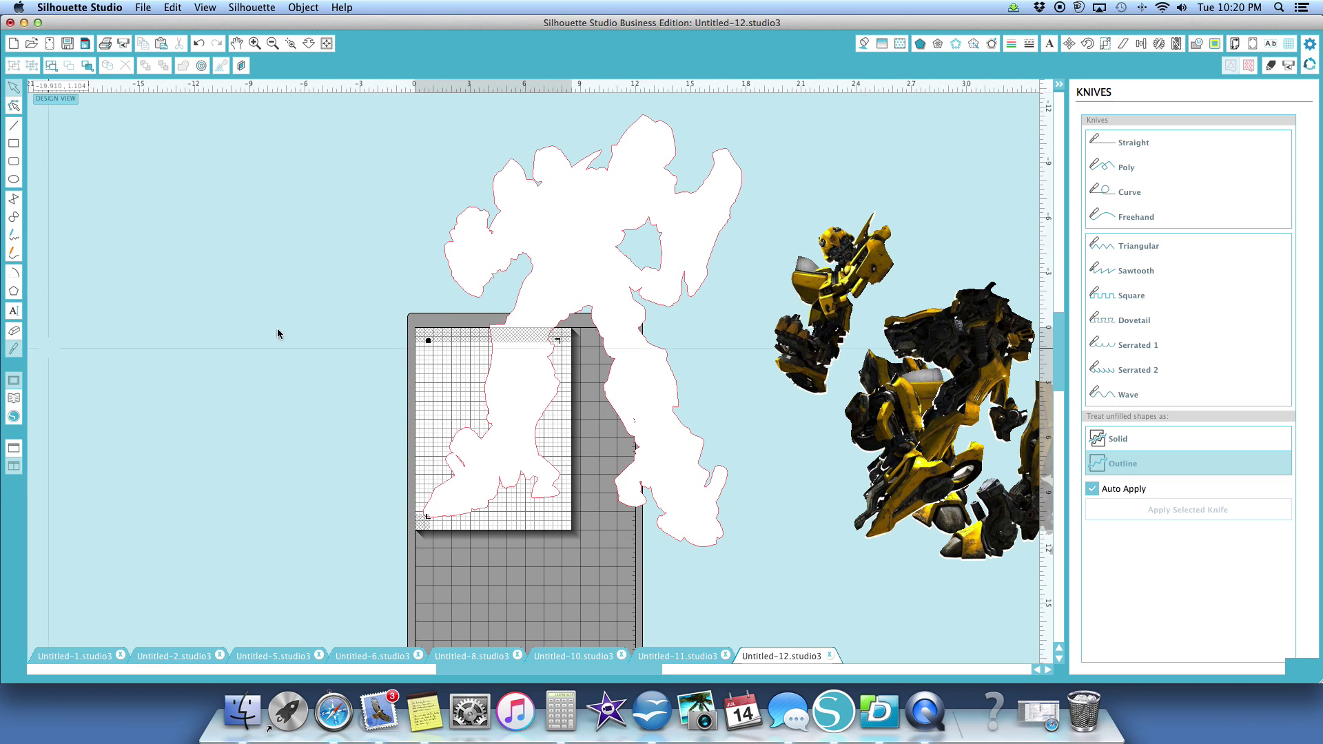
click(1123, 144)
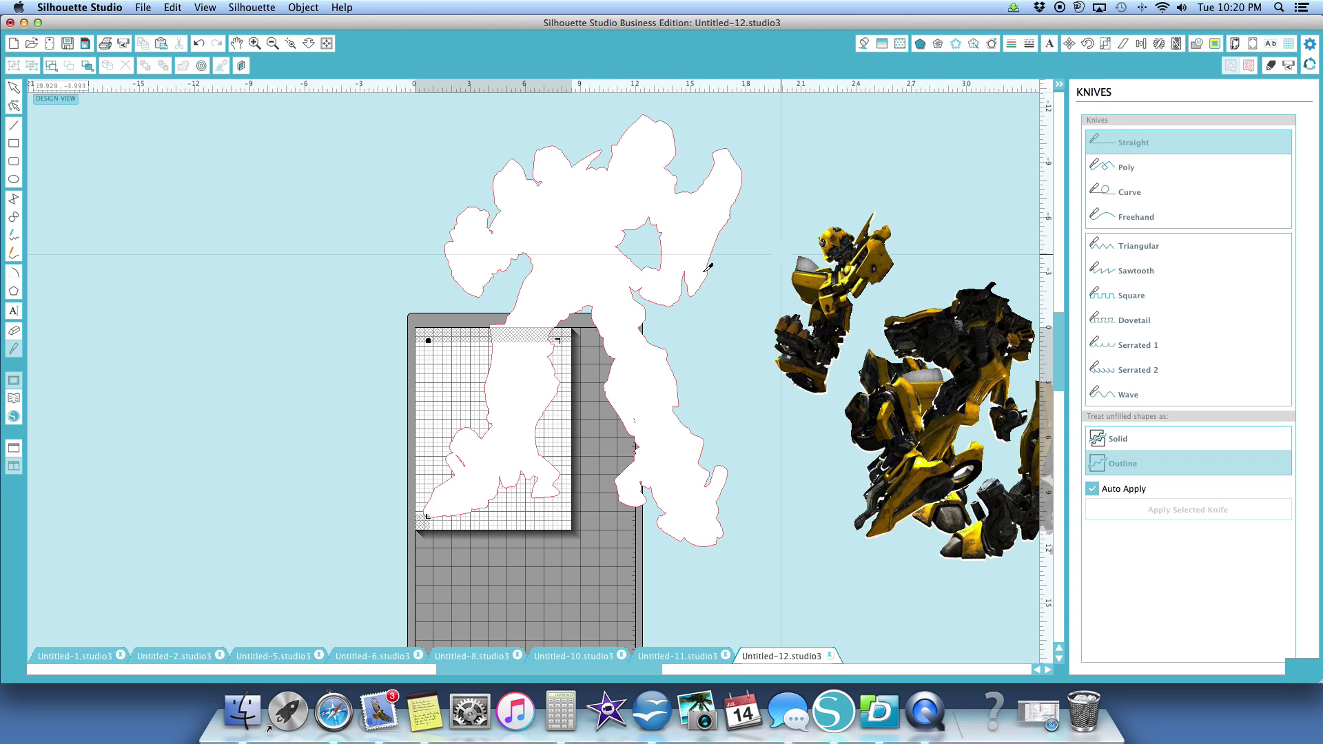
drag(485, 336, 517, 333)
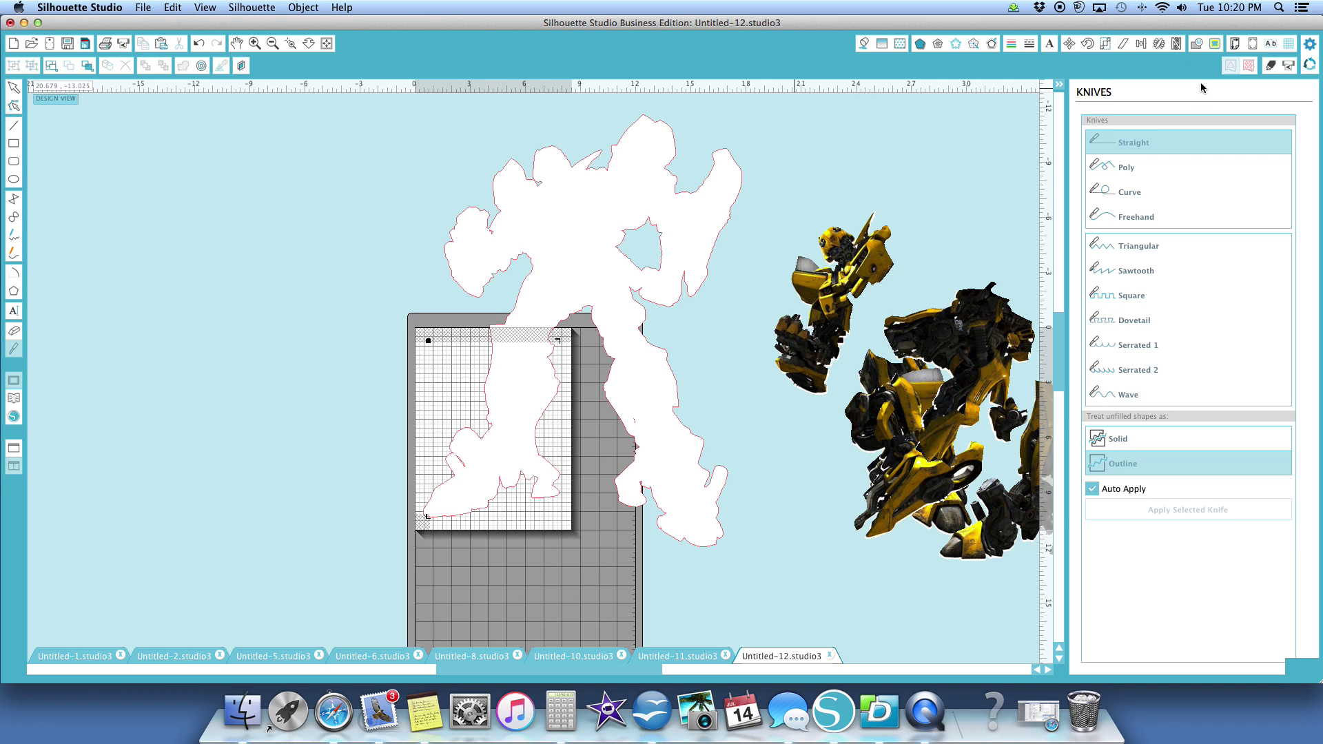
click(1229, 66)
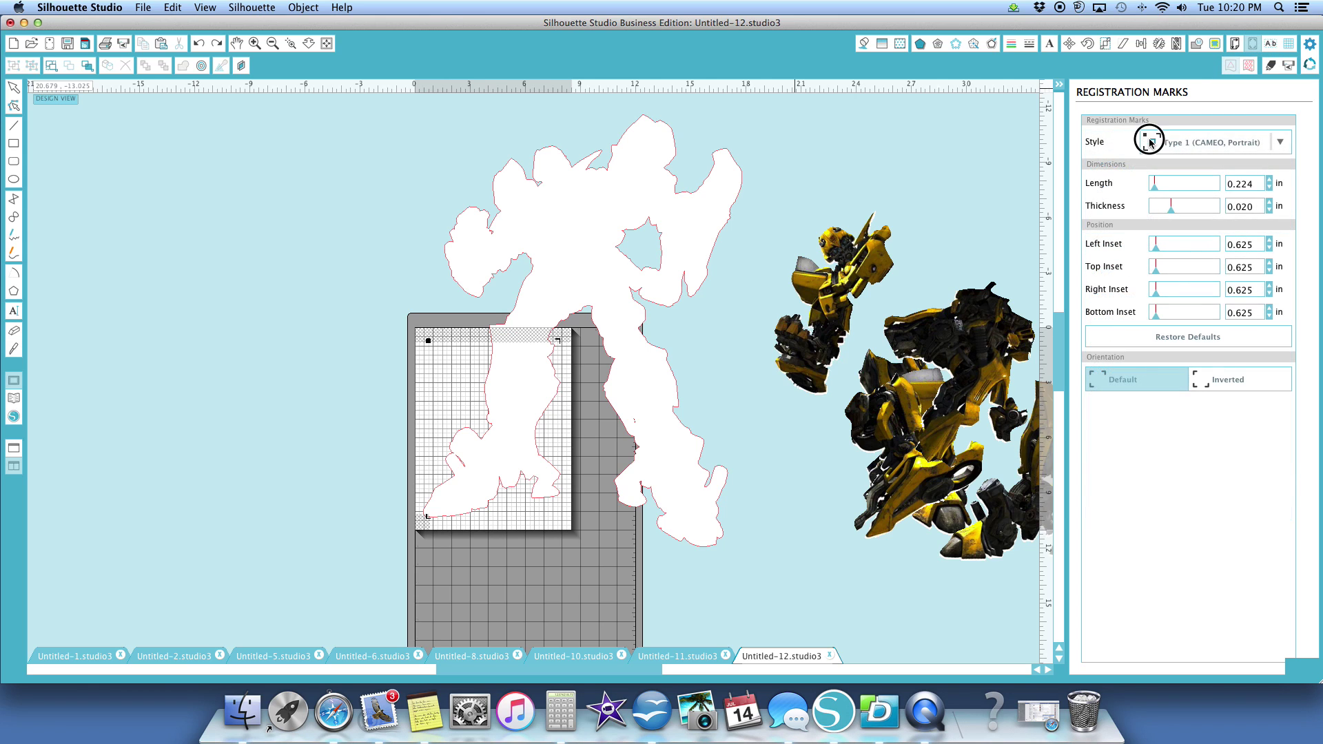
click(1213, 142)
click(1164, 169)
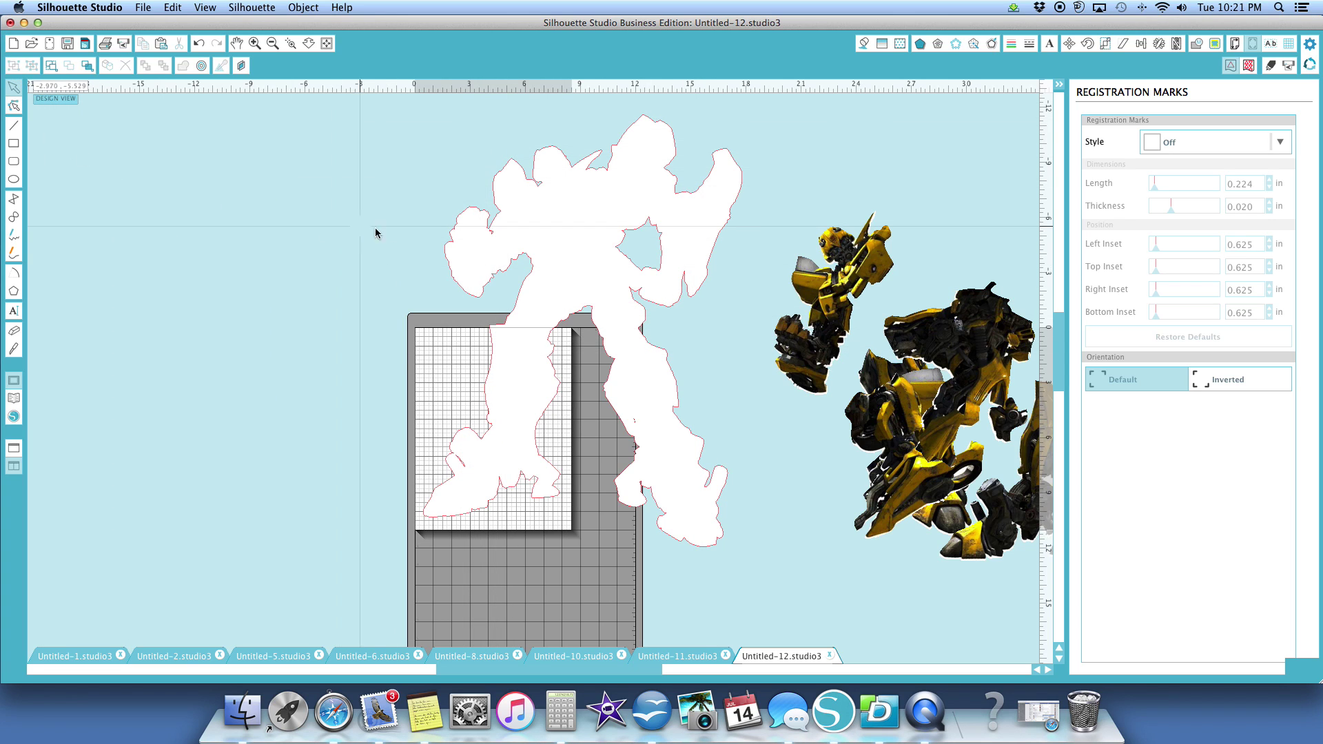
Step: Cut the leg on the page off the backing outline with the Straight knife near the page's upper edge and set it aside
drag(581, 282, 580, 288)
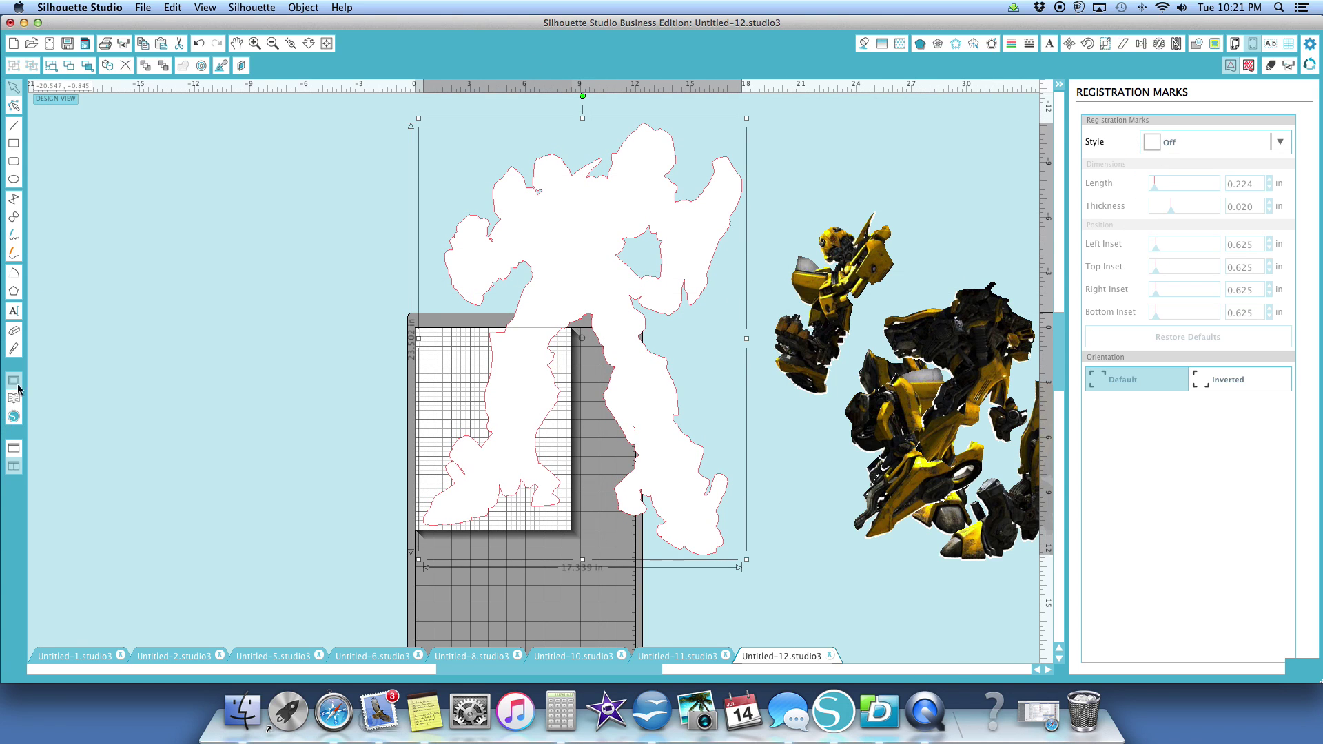
click(14, 346)
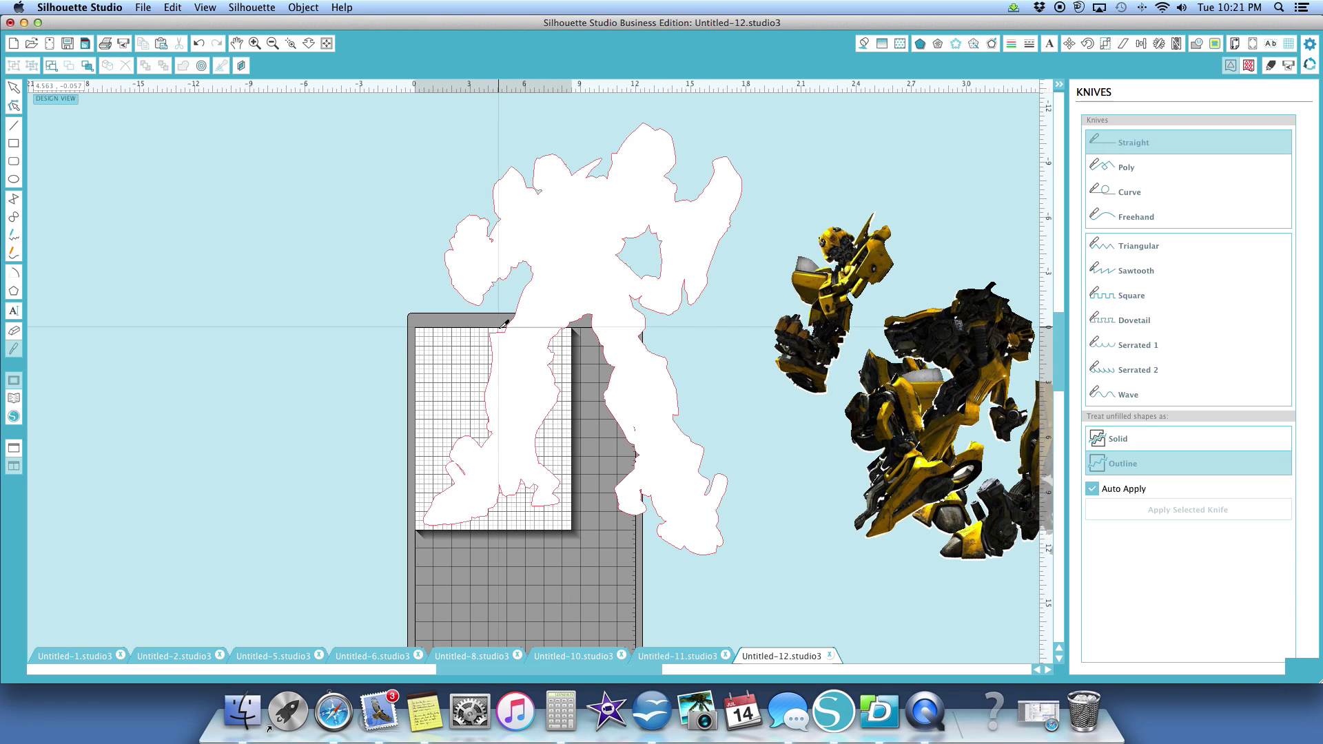
drag(501, 331, 571, 335)
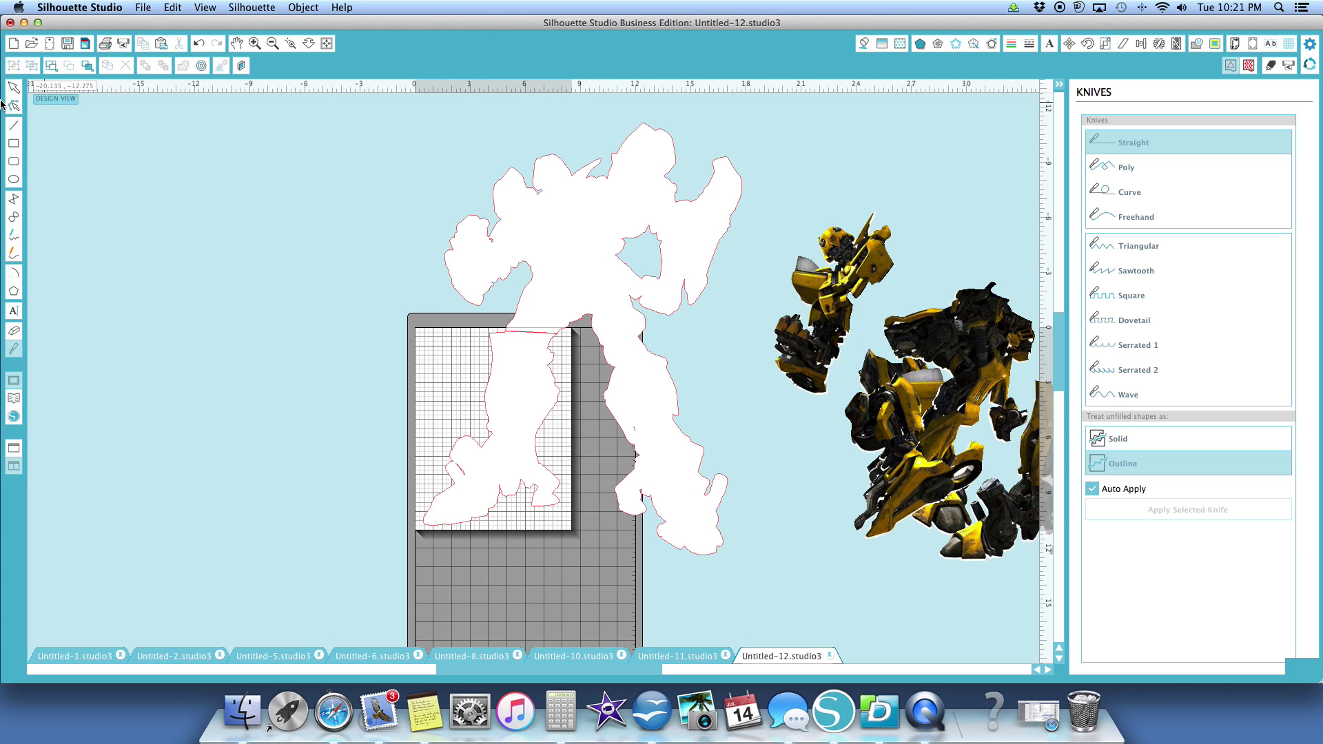
click(13, 87)
drag(546, 428, 317, 420)
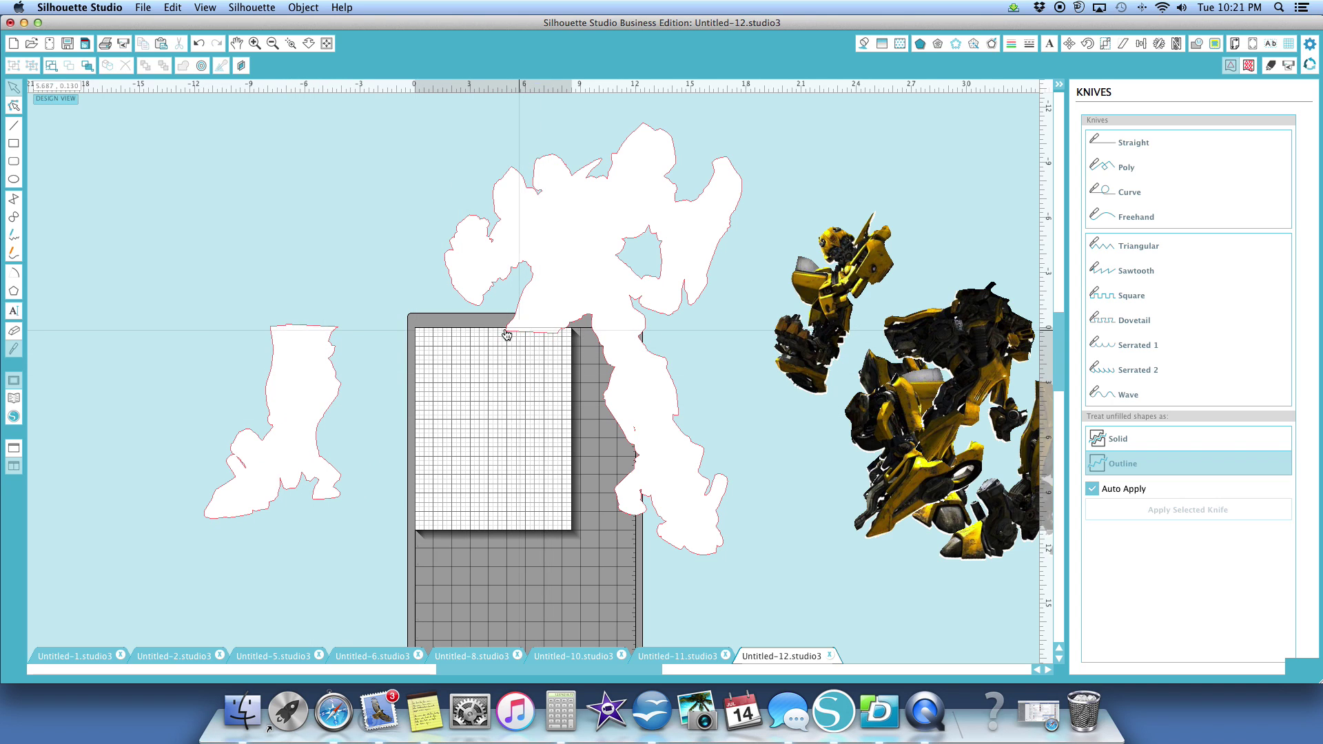
drag(329, 334, 264, 343)
Step: Slide the remaining outline until its other leg lies on the page and slice that leg across the thigh with the Straight knife
drag(549, 327, 412, 316)
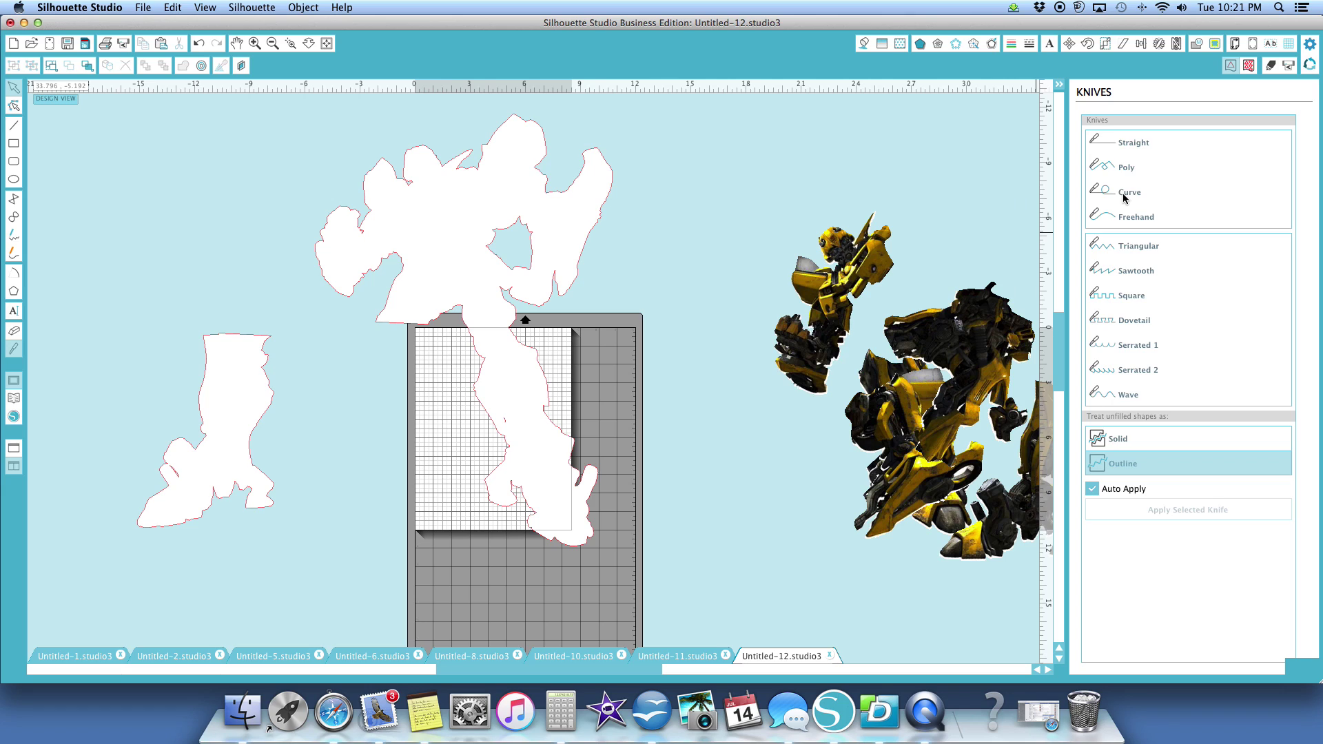
click(1125, 197)
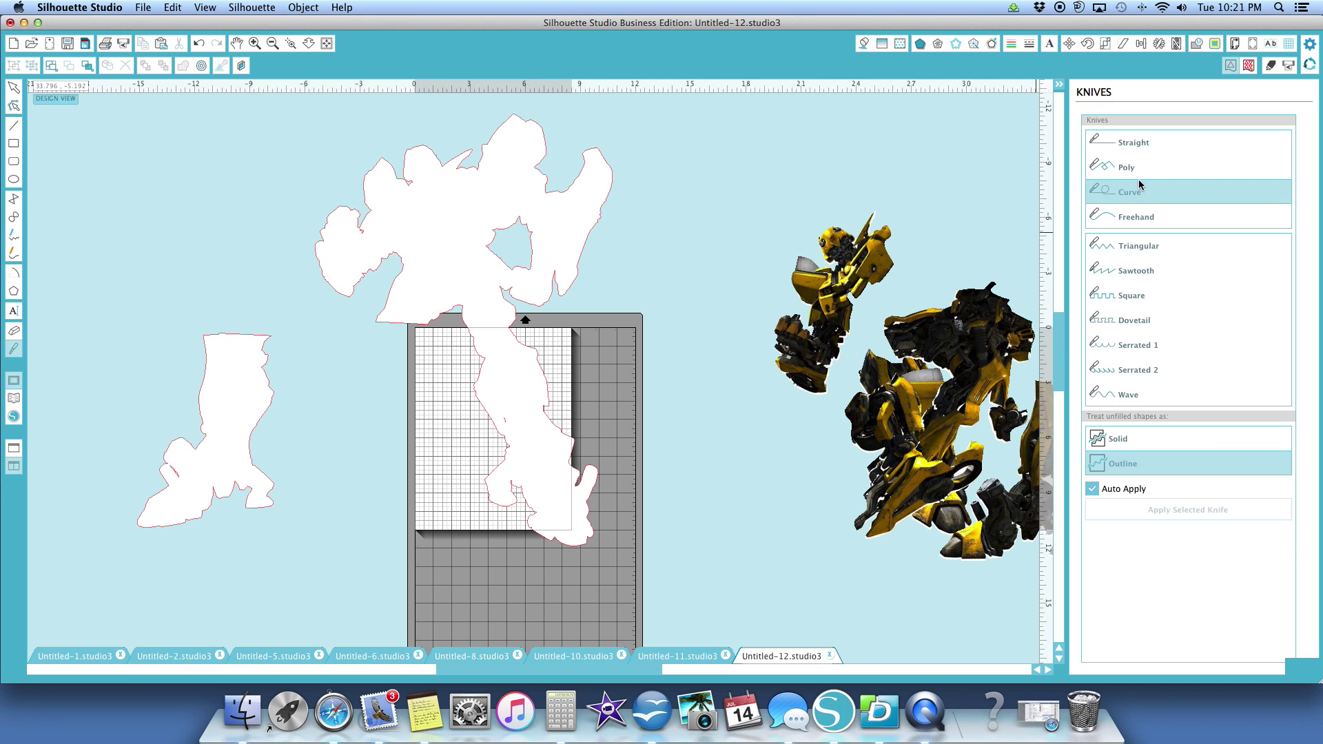
click(1130, 148)
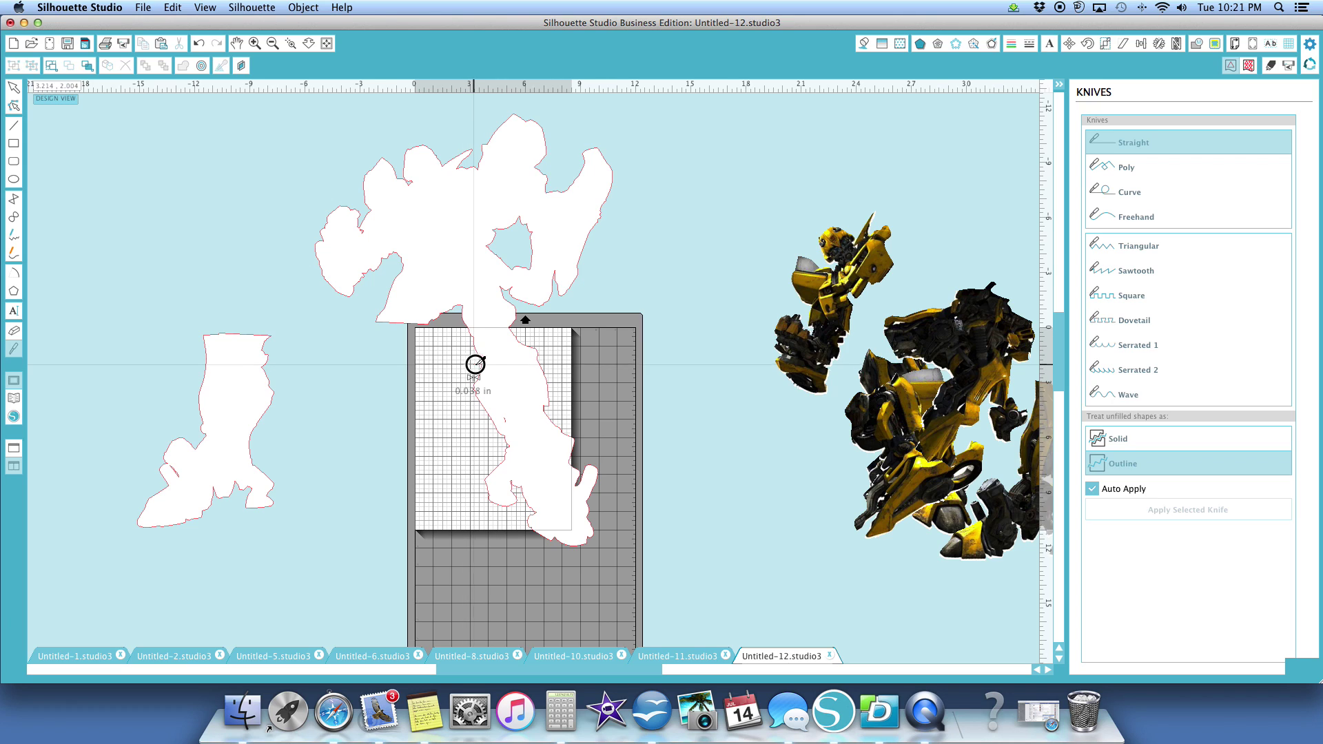
drag(476, 361, 559, 331)
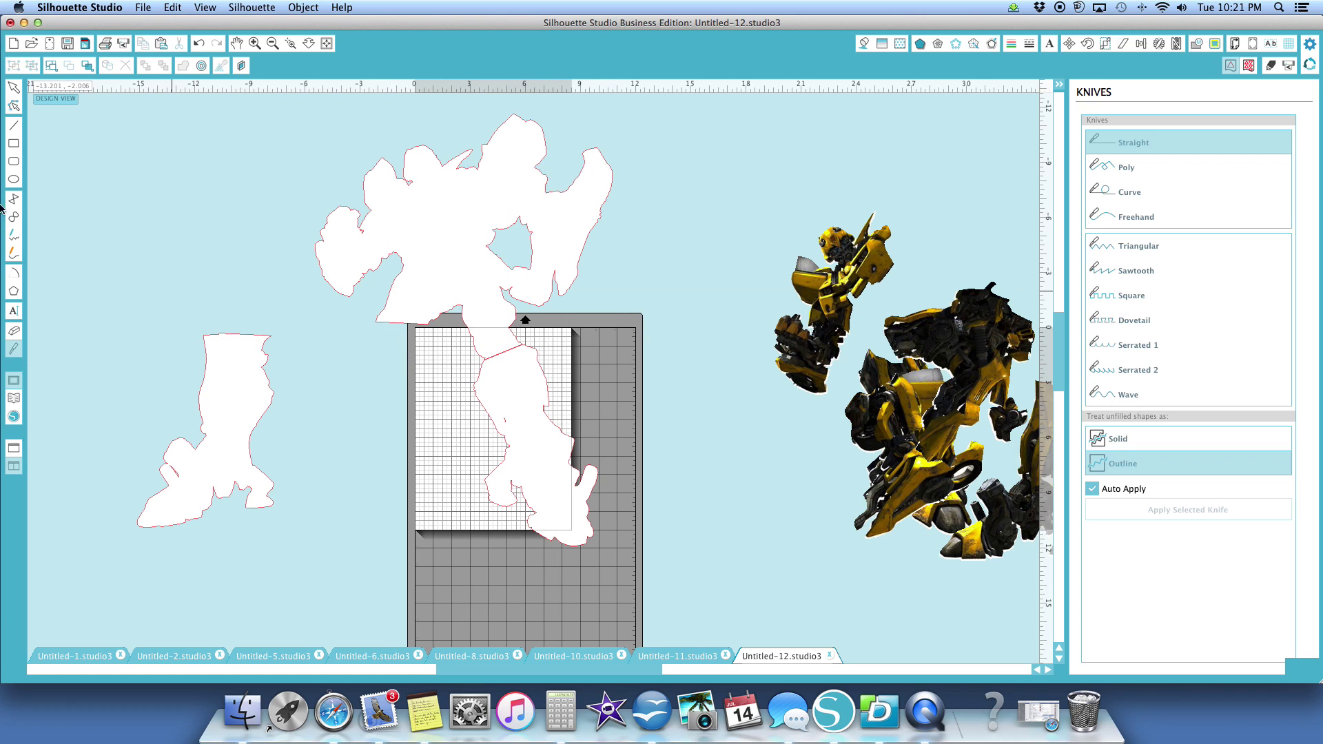
Step: Pull the upper body clear of the second leg, check the leg's fit on the page, and set it beside the first leg
click(11, 83)
mouse_move(496, 443)
mouse_down()
mouse_move(496, 422)
mouse_move(482, 428)
mouse_up()
click(499, 234)
drag(500, 234, 463, 176)
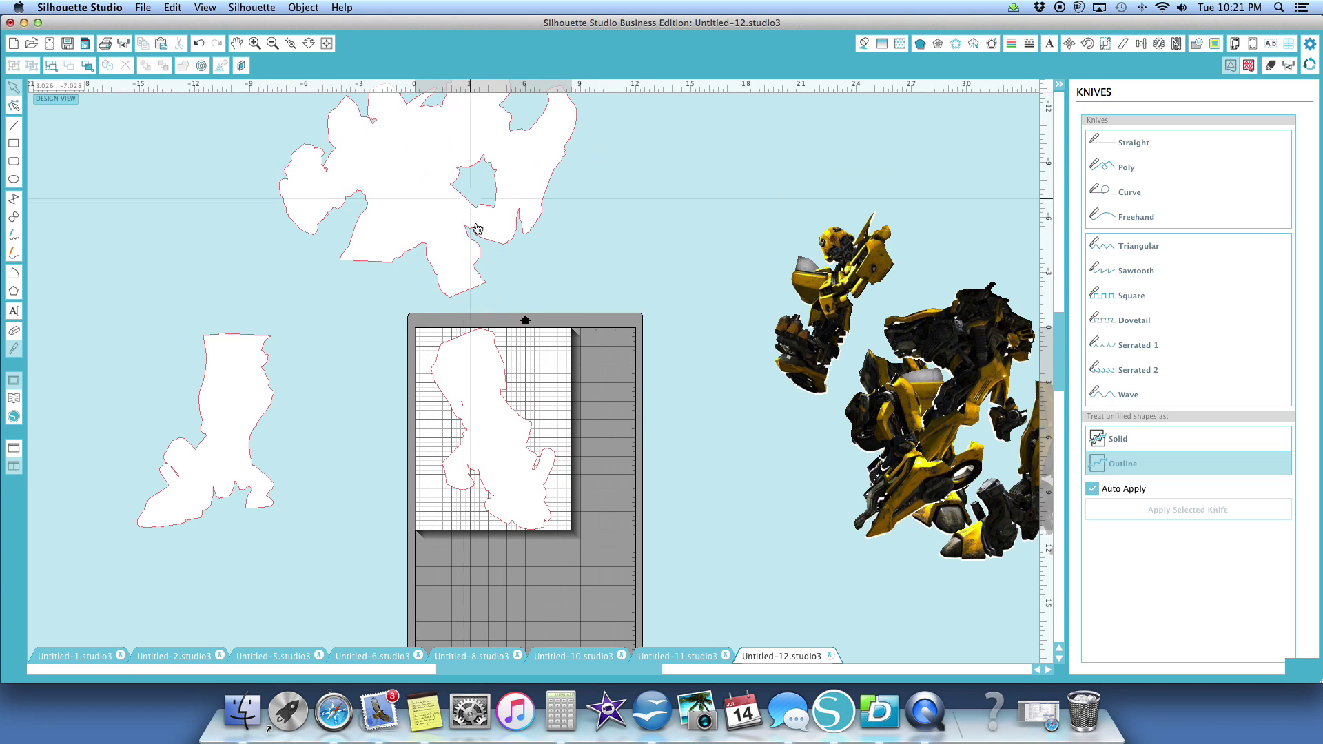
click(458, 355)
drag(491, 299, 470, 302)
drag(536, 358, 317, 310)
Step: Move the upper-body outline onto the page, cut it lengthwise beside the head with the Straight knife, and set the bent-arm half aside
drag(443, 301, 535, 478)
click(1130, 146)
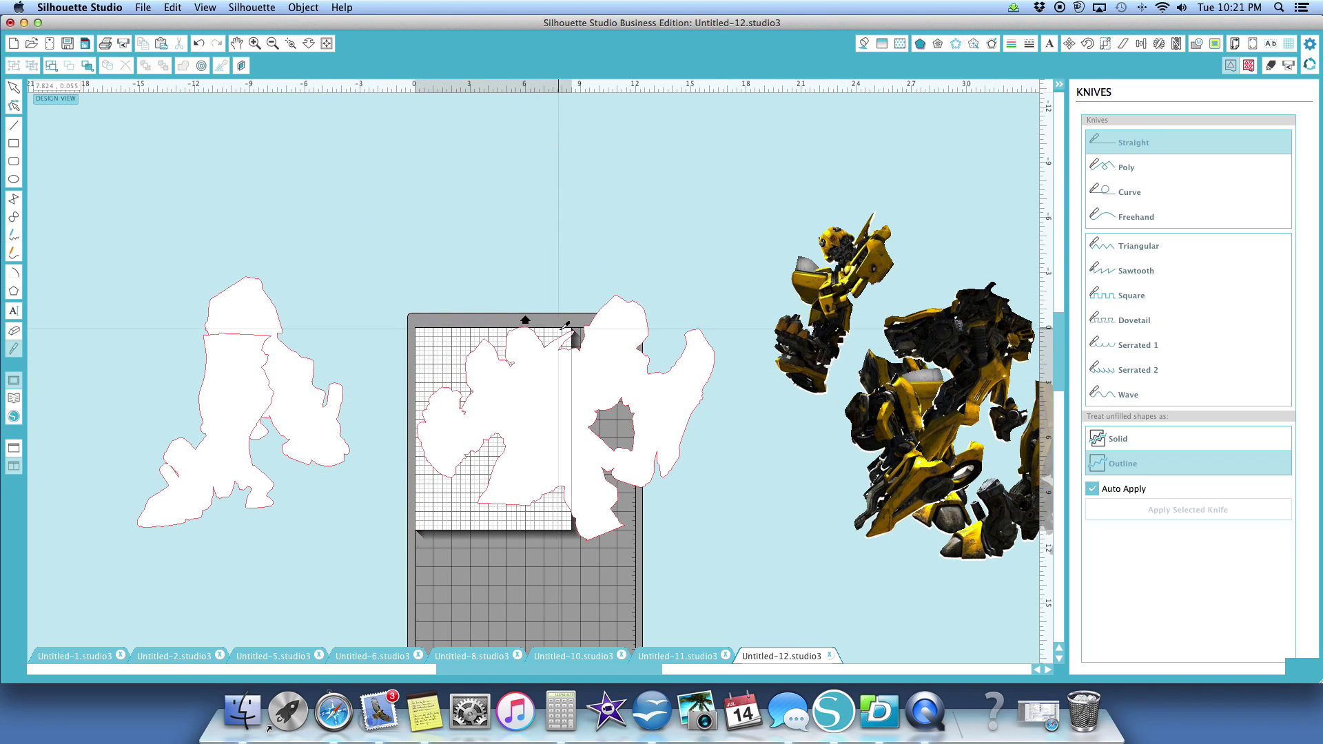
drag(546, 351, 568, 507)
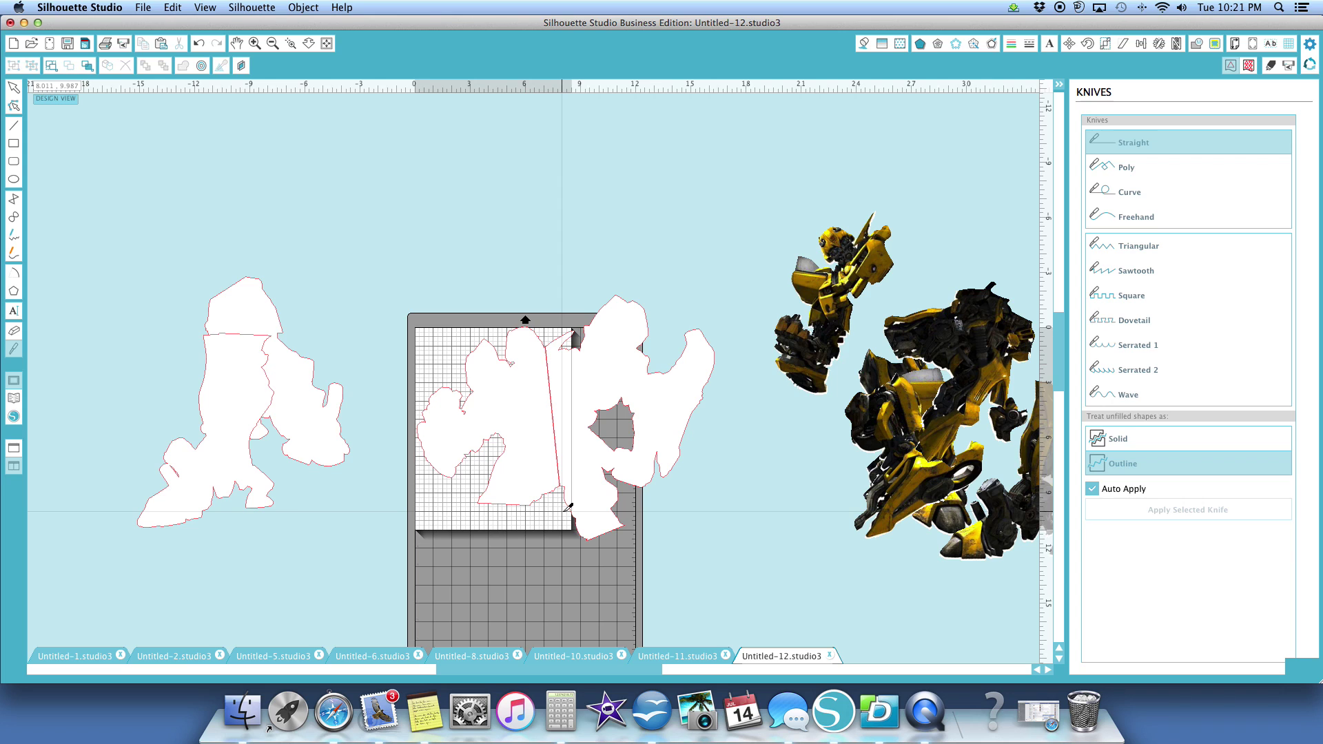
click(14, 87)
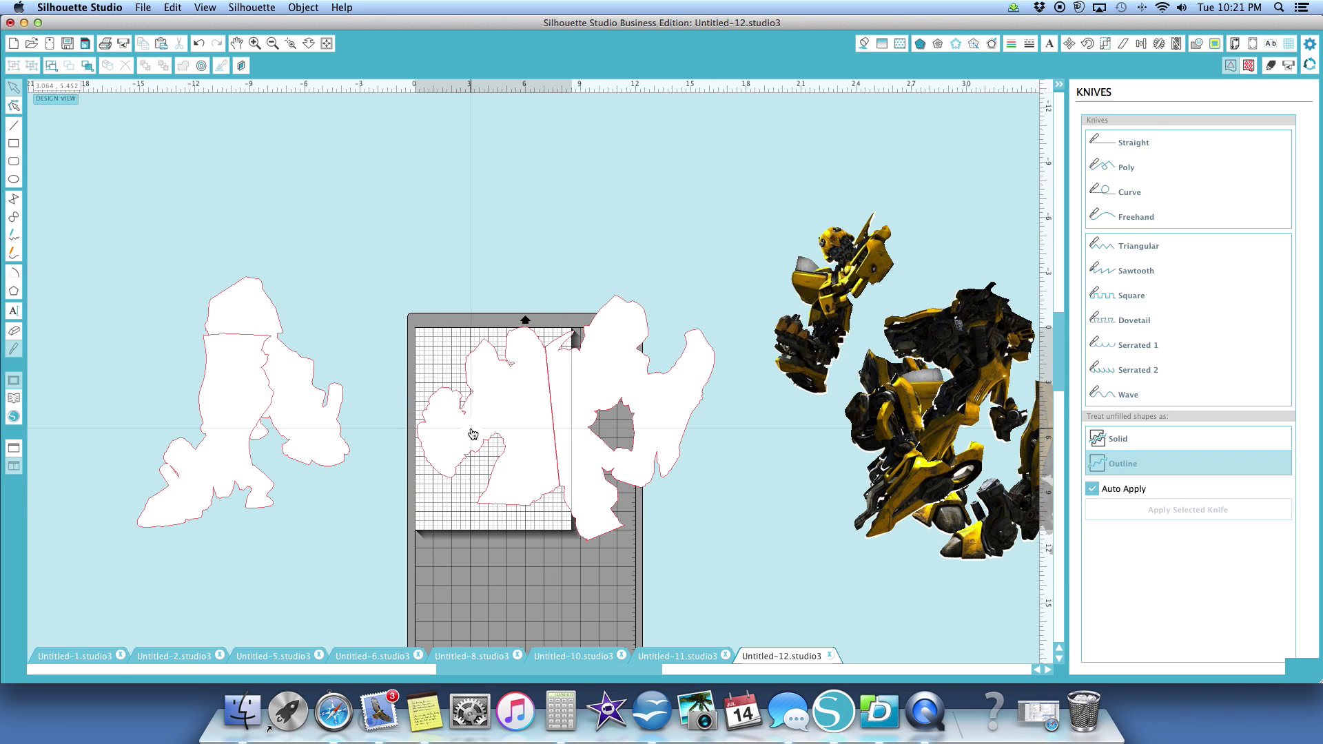
drag(473, 434, 295, 237)
Step: Shift the half with the head onto the page and cut it crosswise through the arm opening with the Straight knife
drag(651, 406, 555, 405)
click(1133, 143)
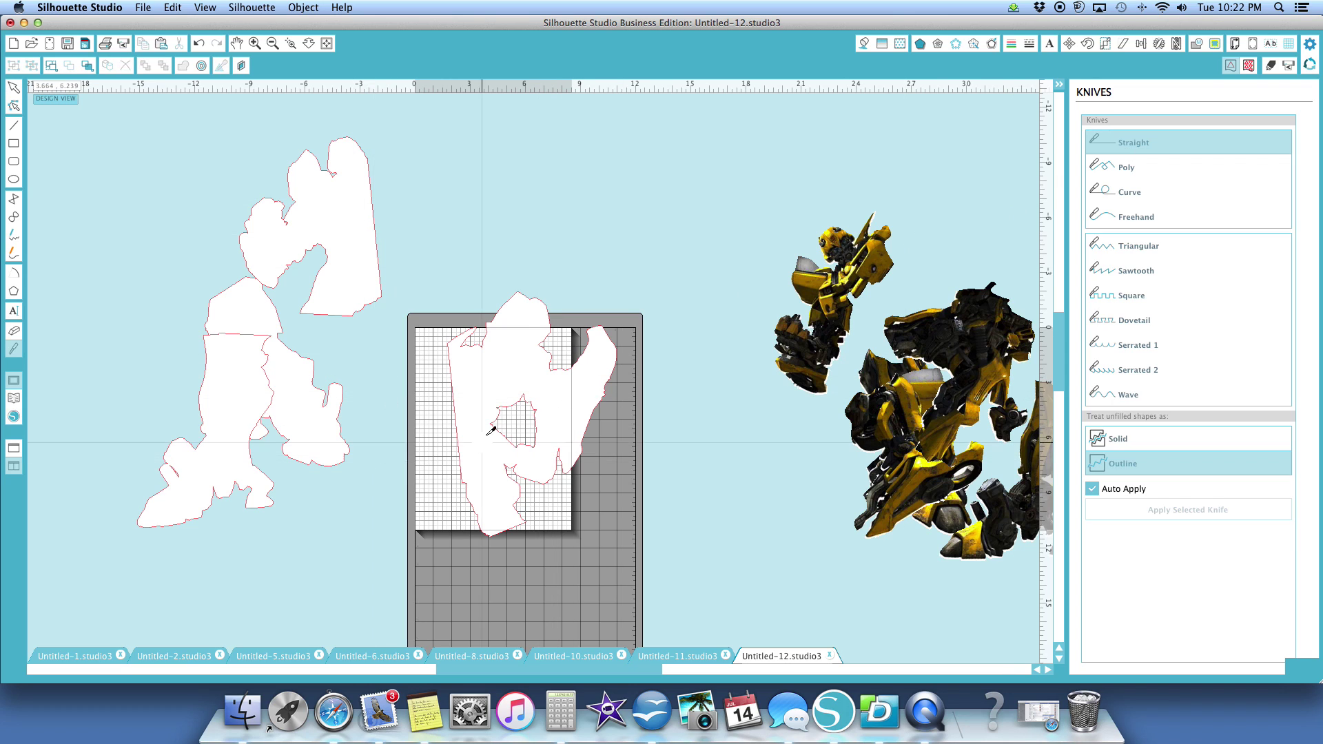
drag(515, 426, 646, 396)
Step: Separate the two new pieces, then rotate the head piece upright and set it above the mat
click(14, 86)
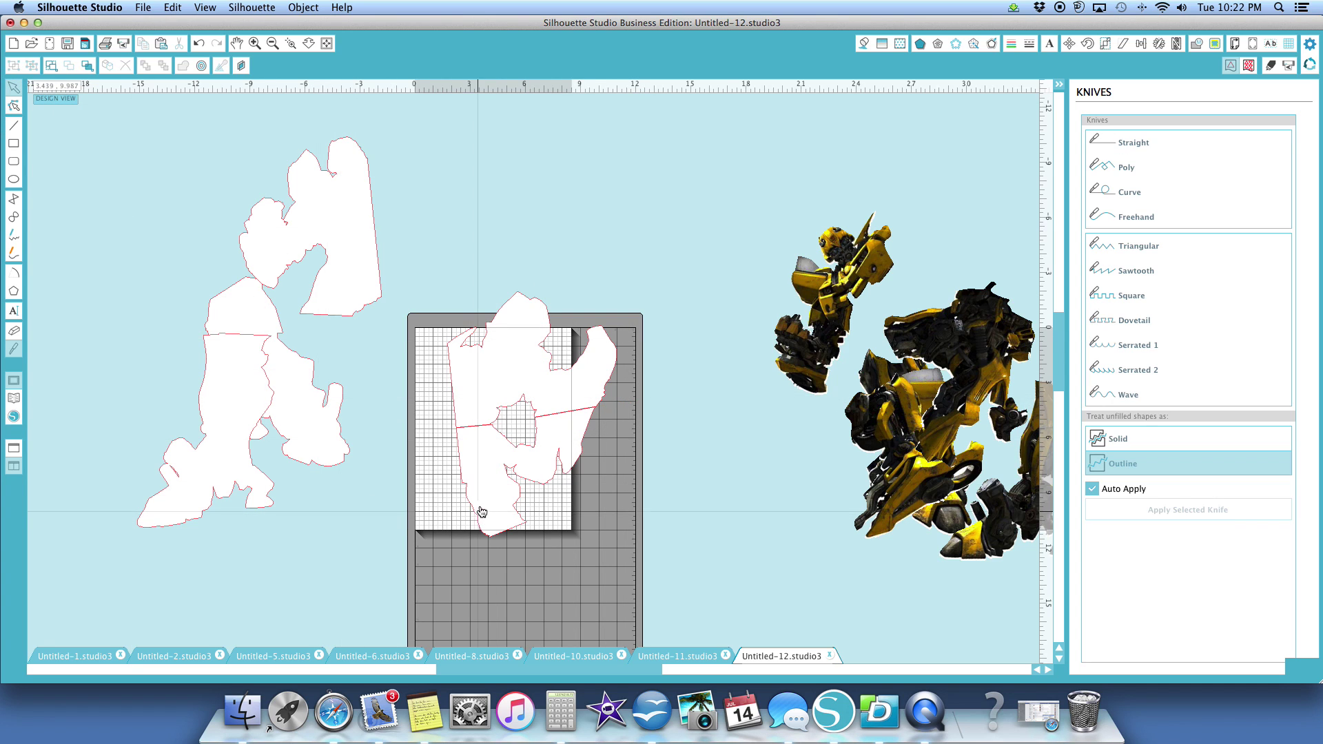
drag(478, 482, 611, 496)
drag(478, 394, 490, 457)
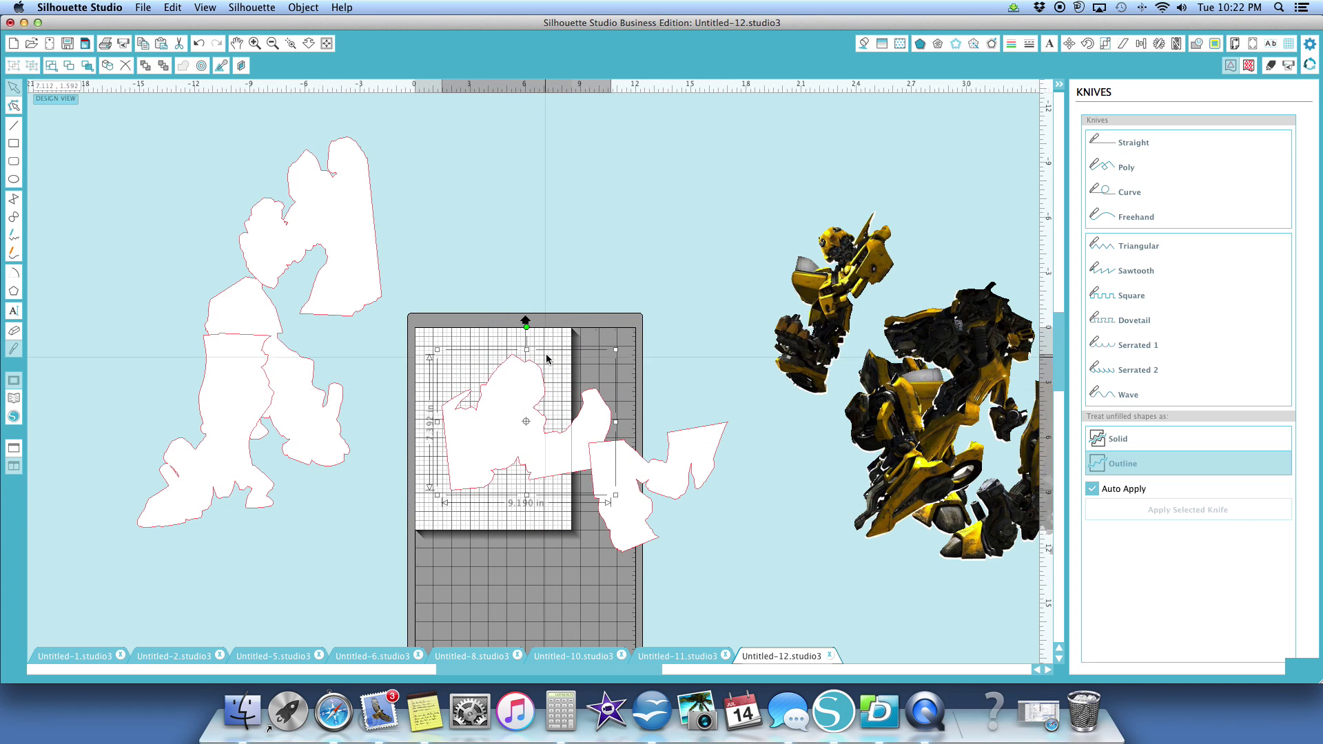
drag(527, 327, 406, 386)
drag(508, 443, 493, 253)
Step: Rotate the lower hand-and-hip outline piece and fit it within the page
drag(624, 510, 567, 486)
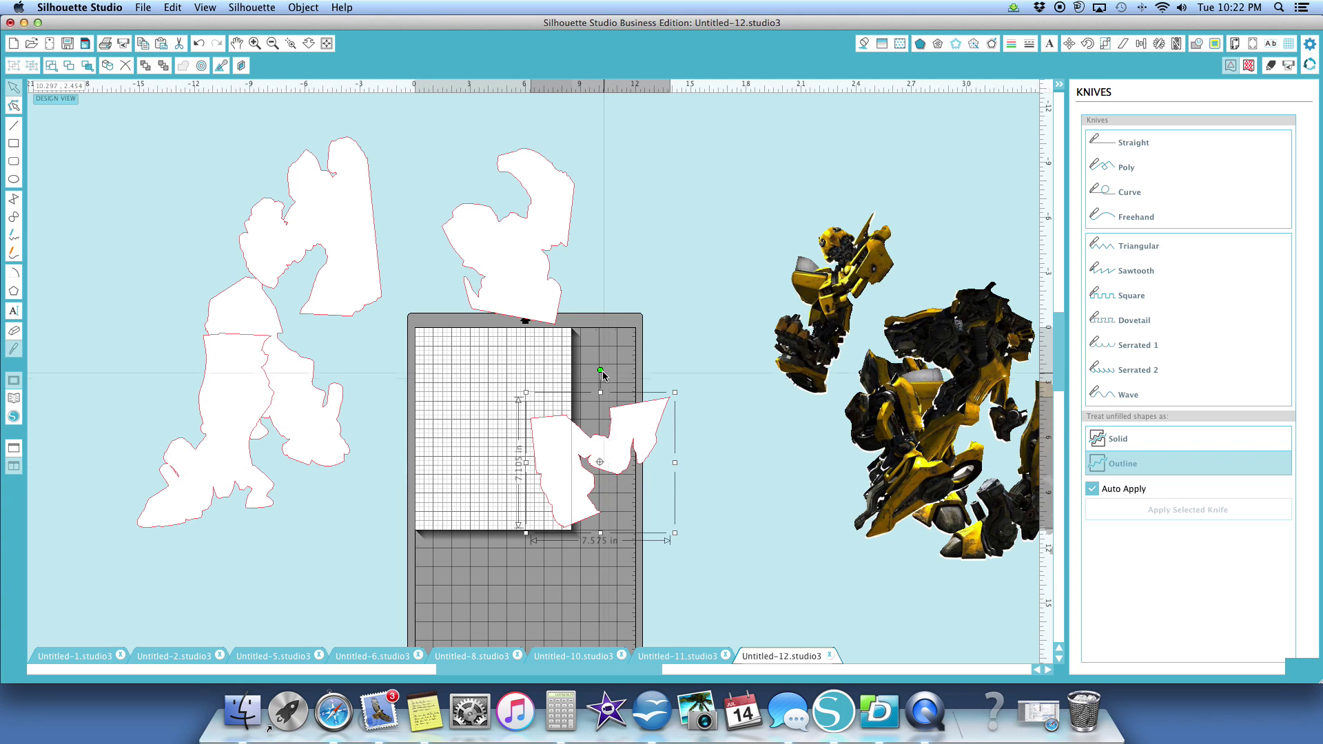
drag(602, 372, 468, 380)
drag(607, 470, 517, 445)
Step: Spread the bent-arm, head and two leg outline pieces apart beside the mat so that none overlap
drag(552, 274, 616, 274)
drag(363, 257, 394, 258)
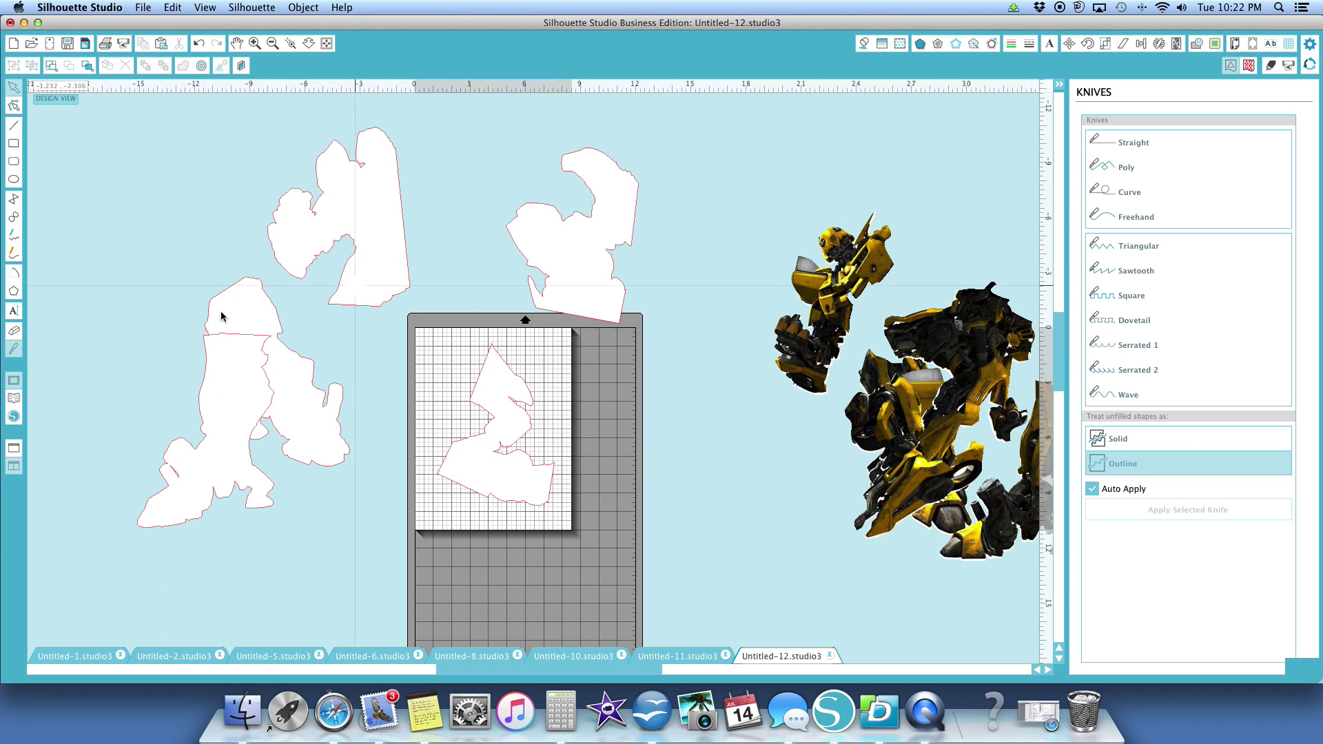
drag(211, 436, 169, 218)
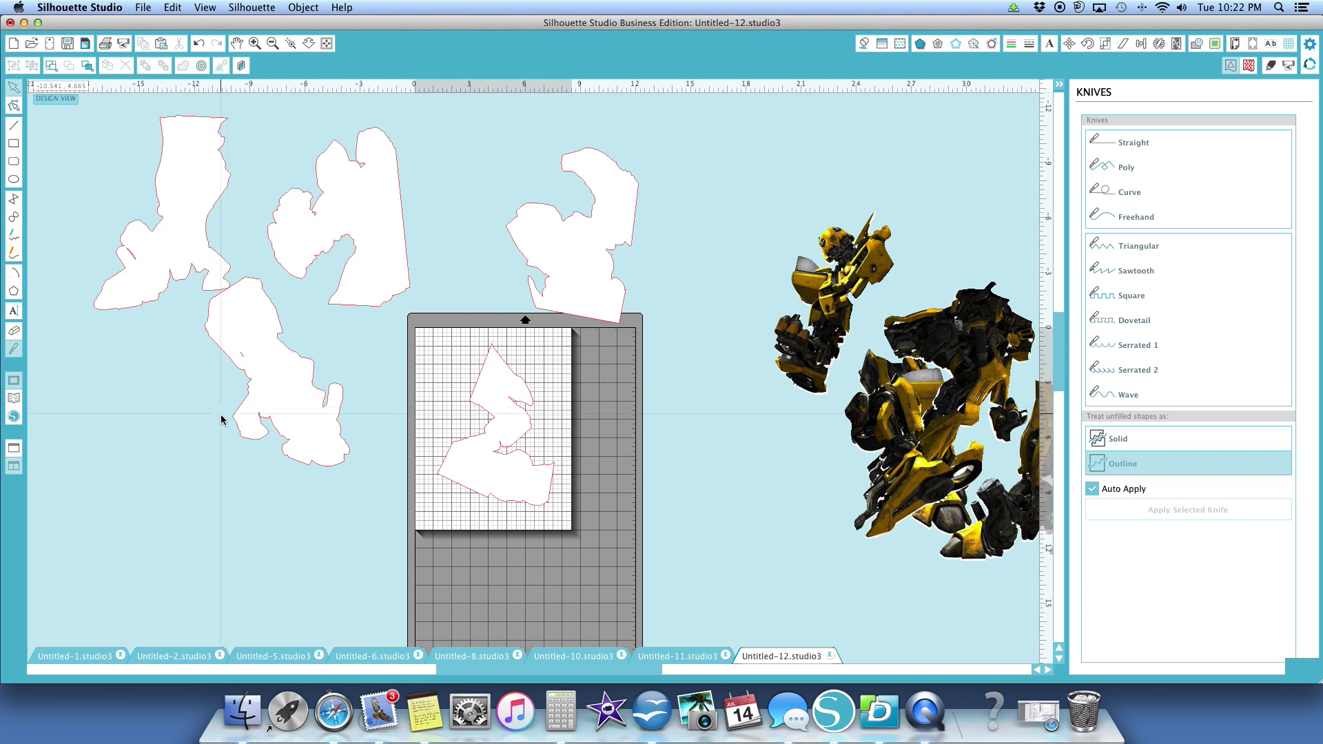
drag(171, 268, 176, 539)
drag(349, 280, 195, 280)
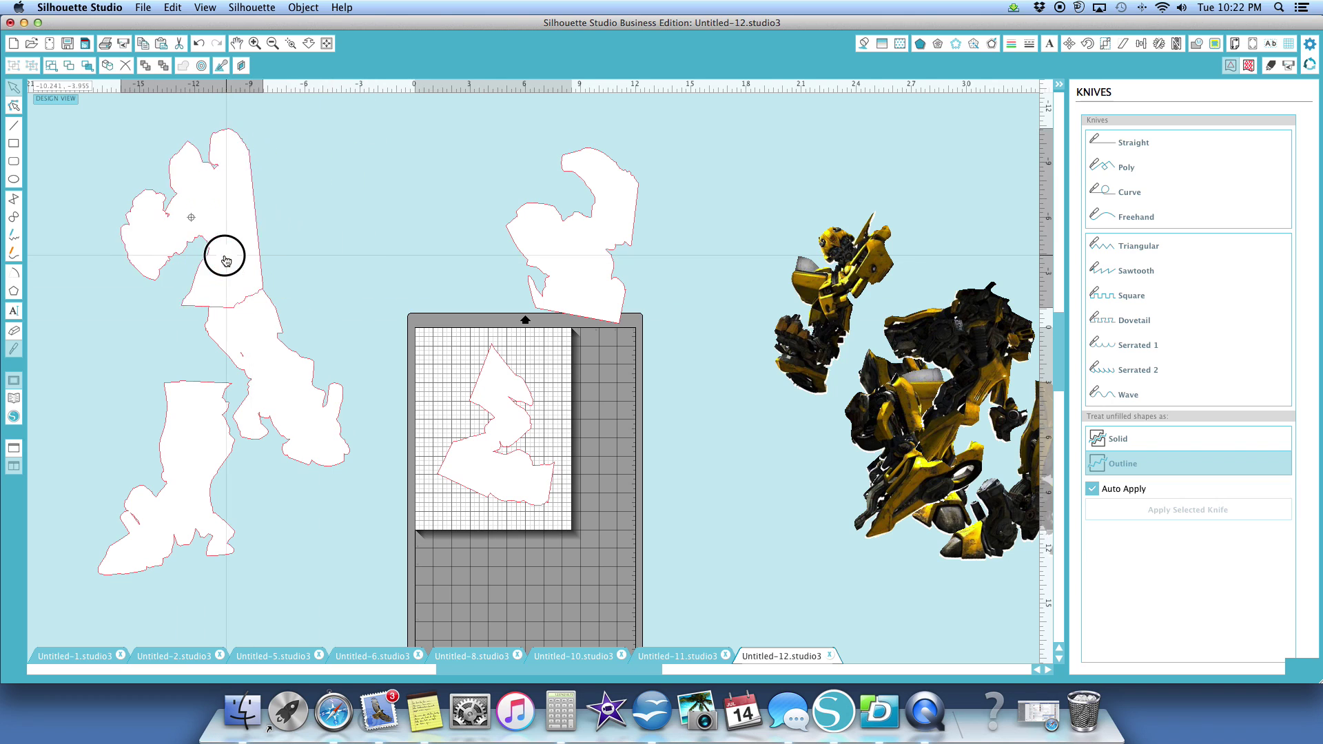
drag(271, 393, 317, 464)
drag(546, 257, 340, 237)
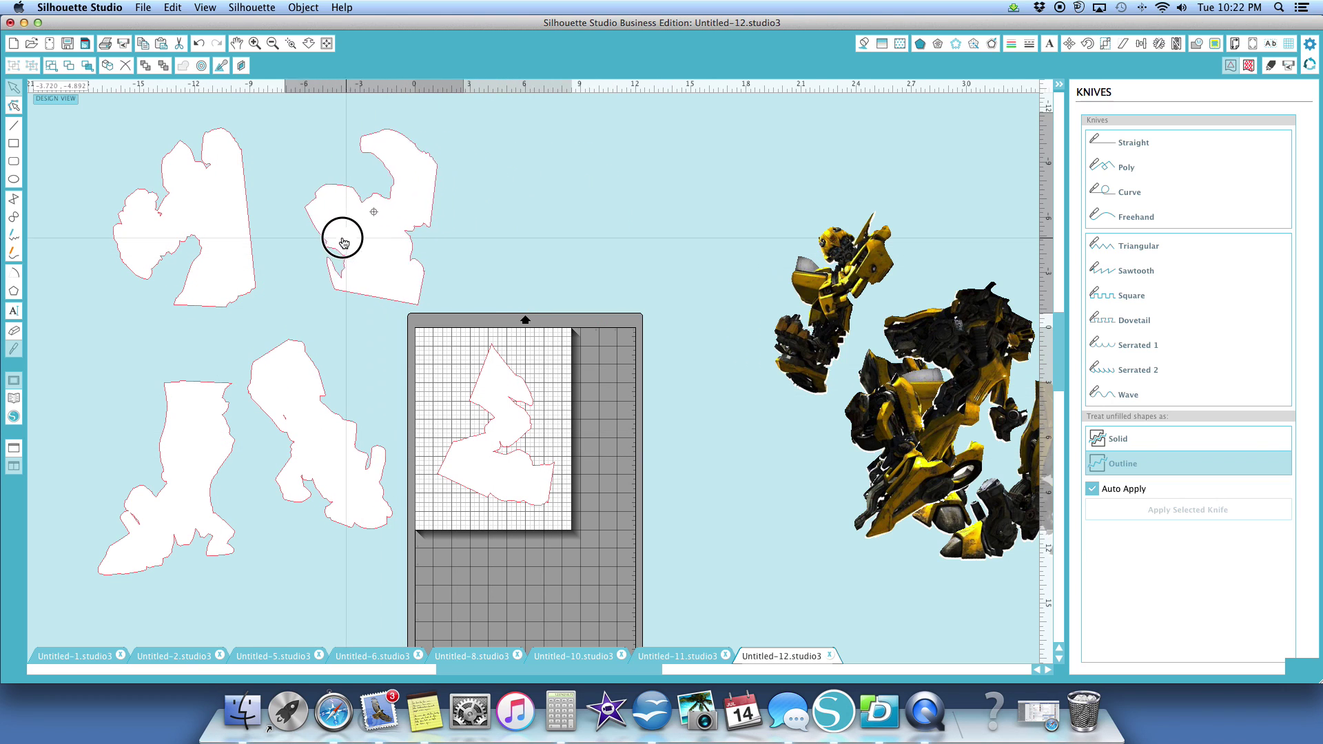
Step: Clear the last outline piece off the page and set it above the robot image pieces
drag(527, 440, 503, 405)
scroll(705, 341, down, 1)
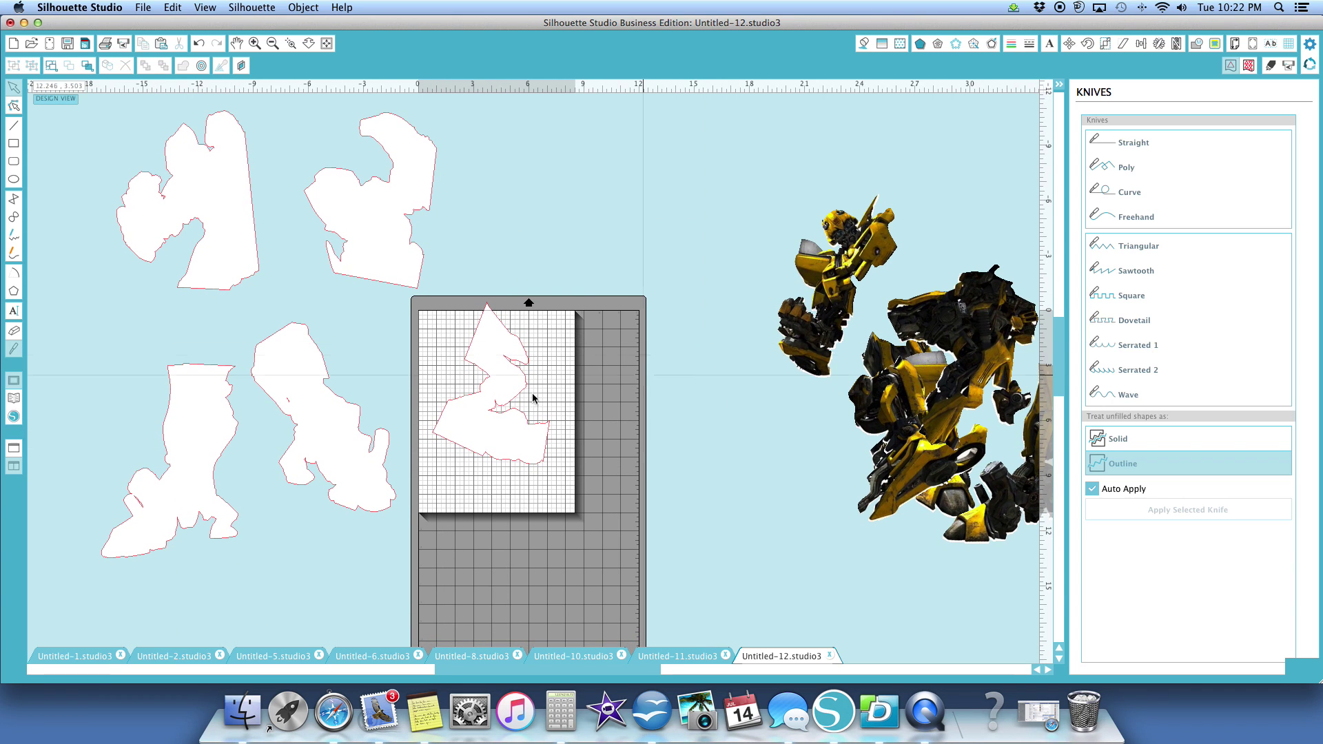
drag(529, 401, 756, 176)
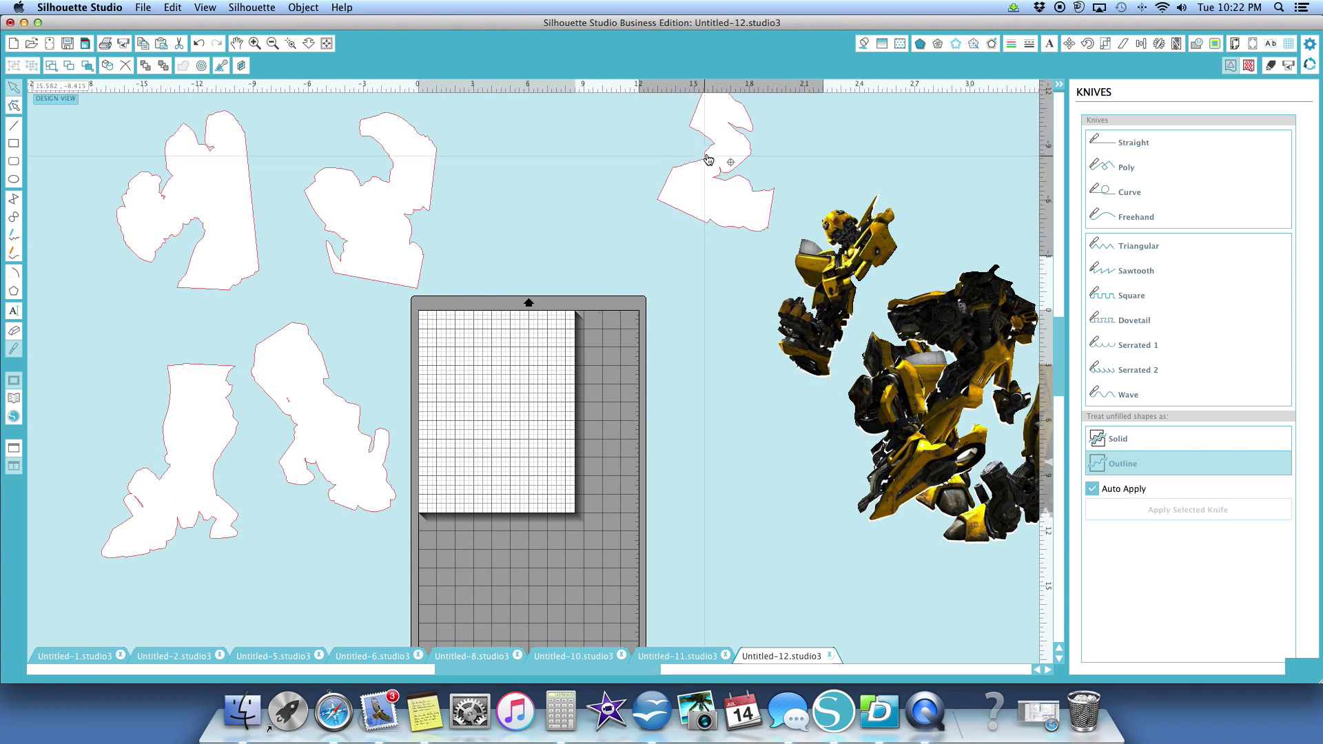
Step: Fit the robot's head-and-arm image piece on the page and spread the torso and leg image pieces apart beside the mat
drag(779, 296, 512, 476)
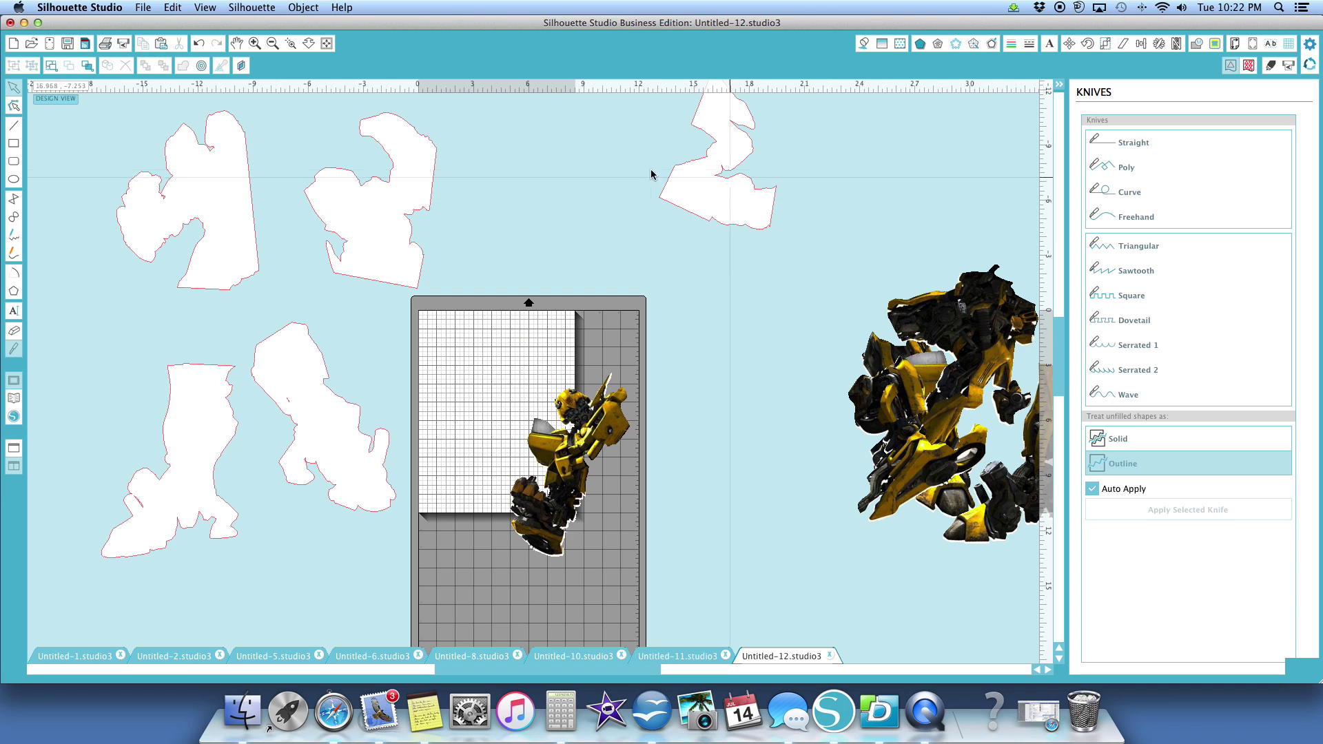
drag(598, 434, 520, 378)
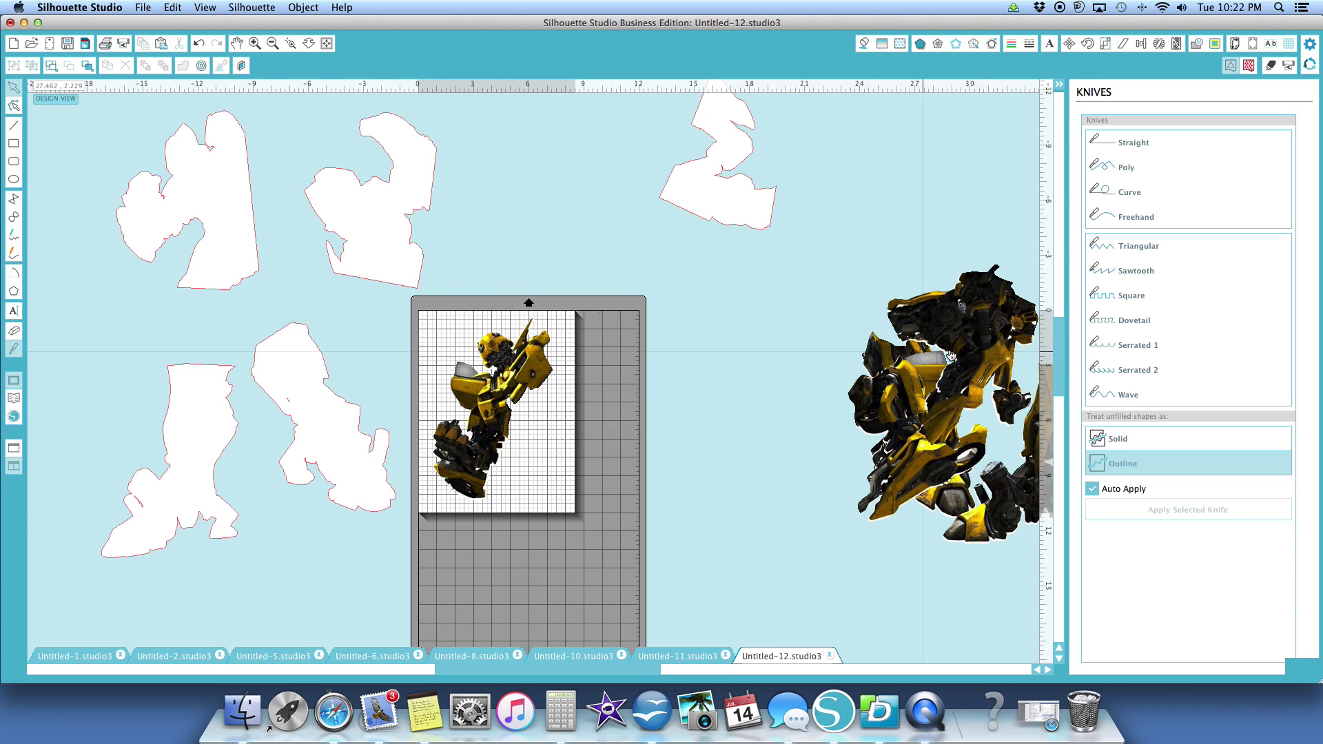
drag(956, 355, 770, 394)
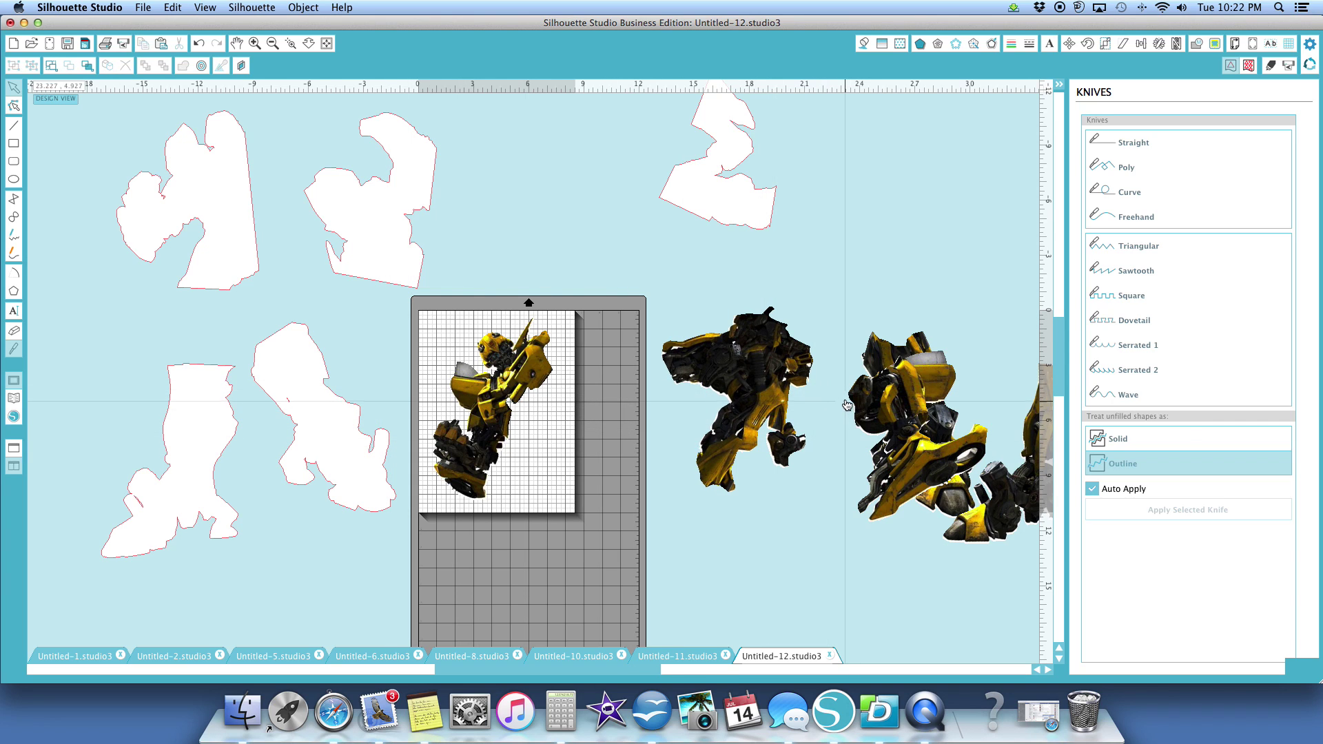
drag(770, 407, 795, 381)
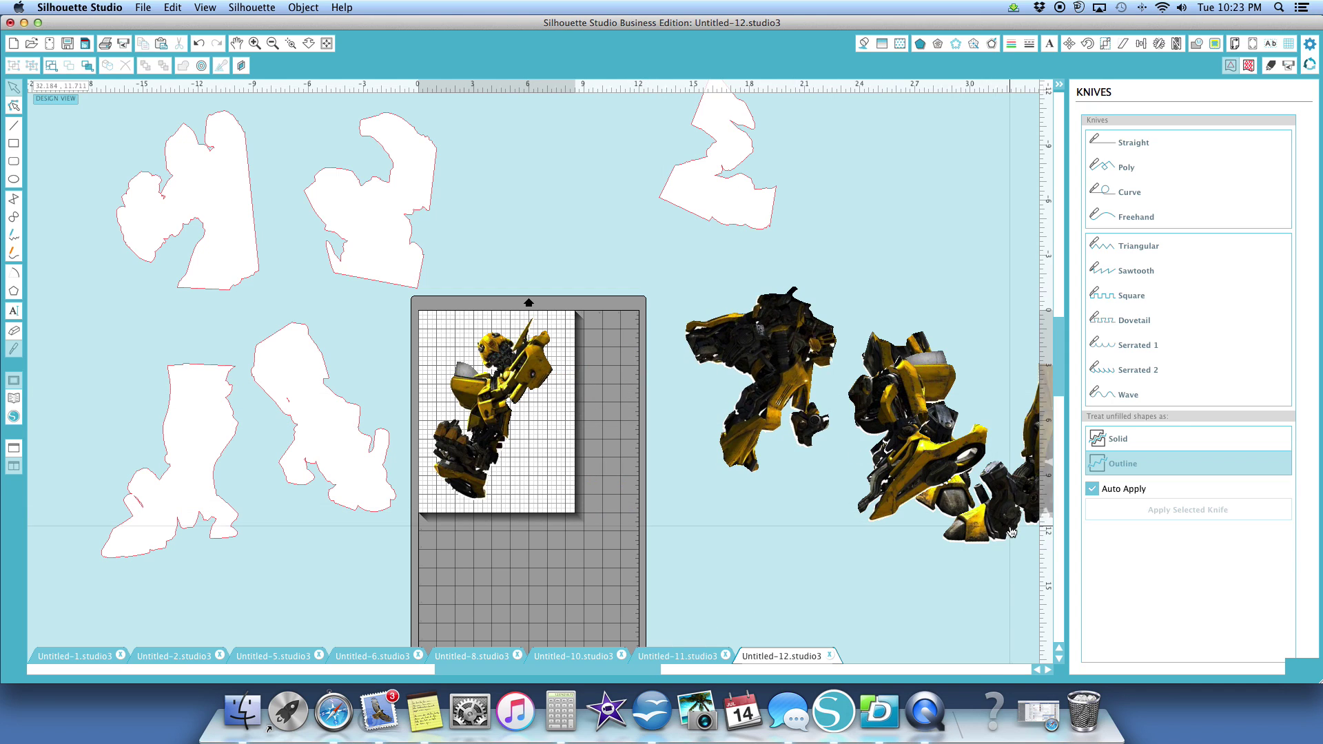
drag(978, 541, 758, 618)
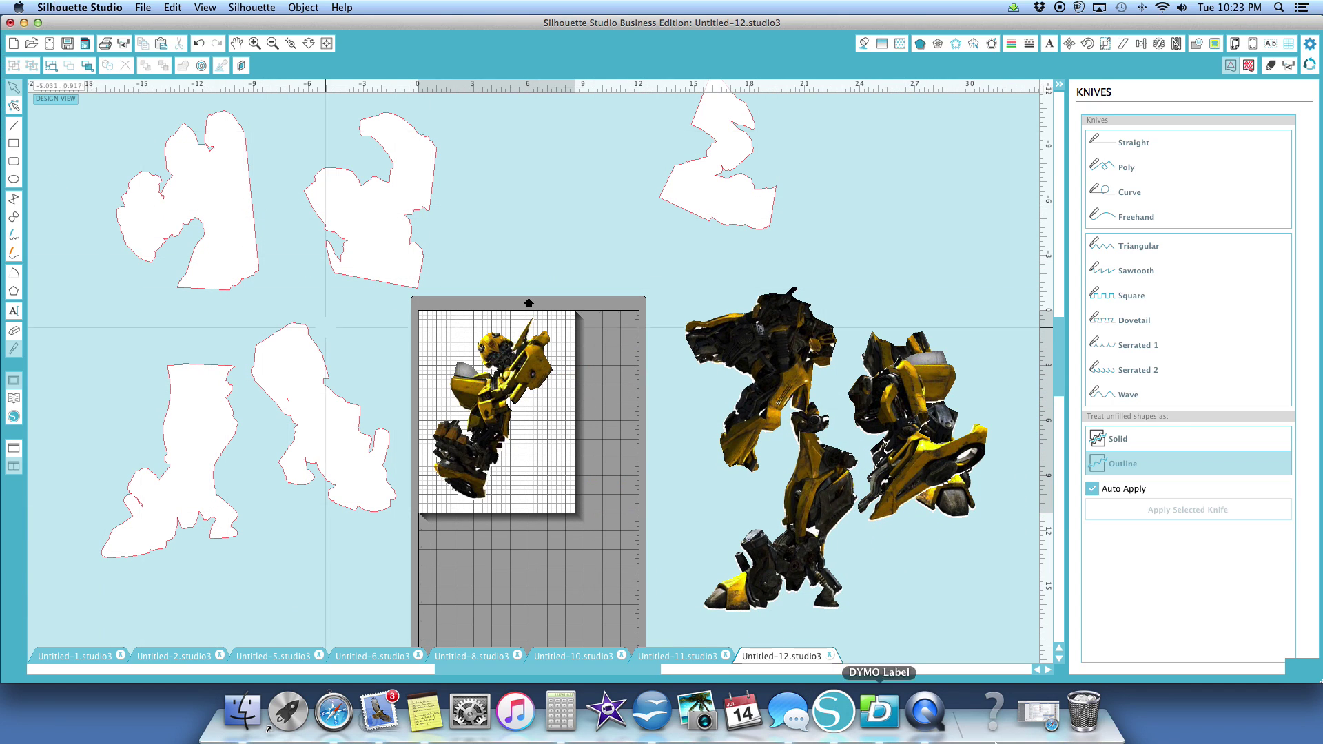
right_click(918, 710)
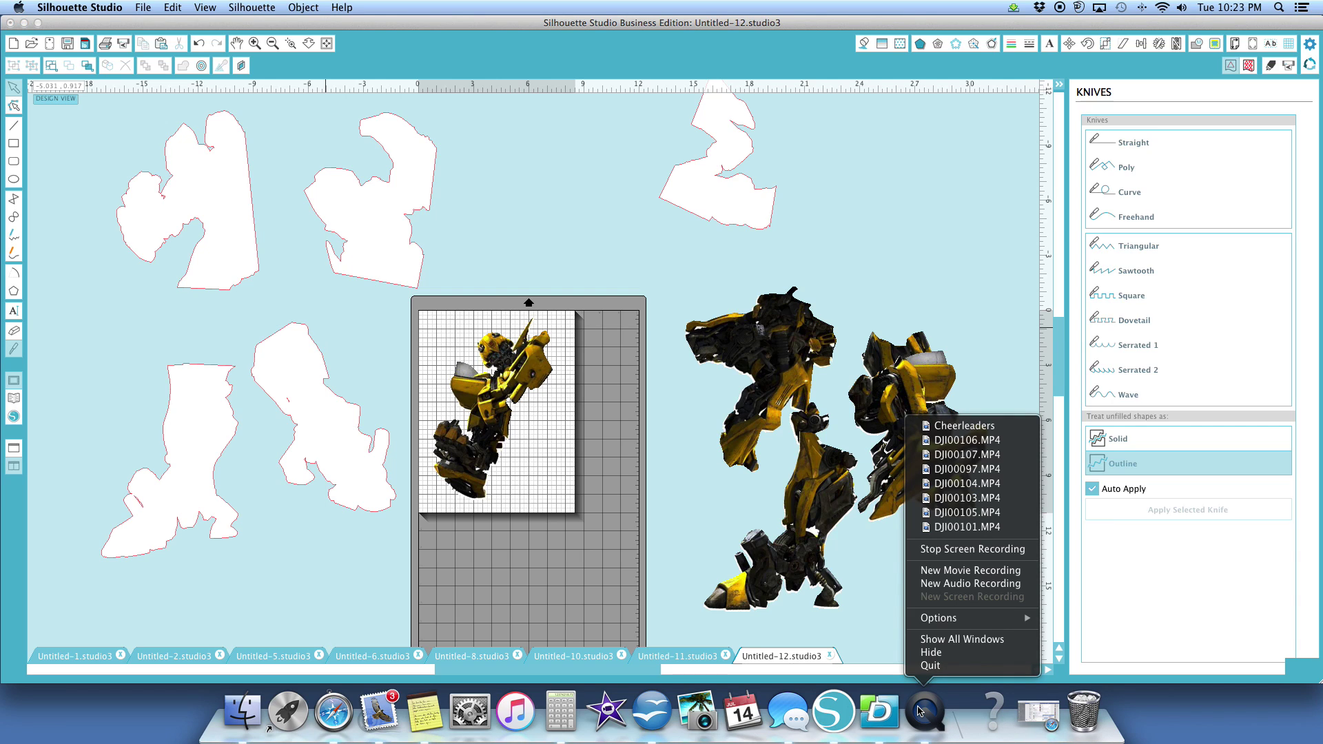